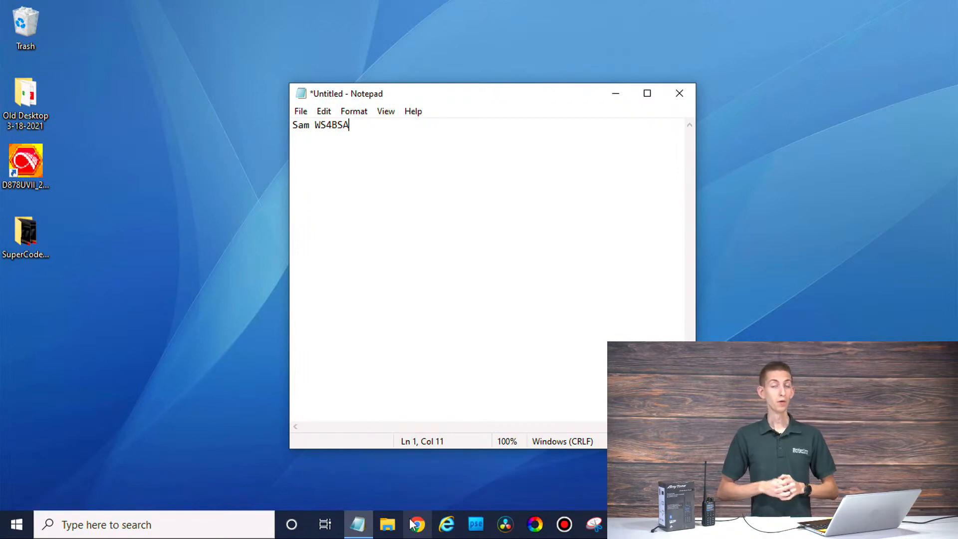
# Step: Launch Google Chrome from the taskbar, leaving the callsign note in Notepad
pyautogui.click(411, 523)
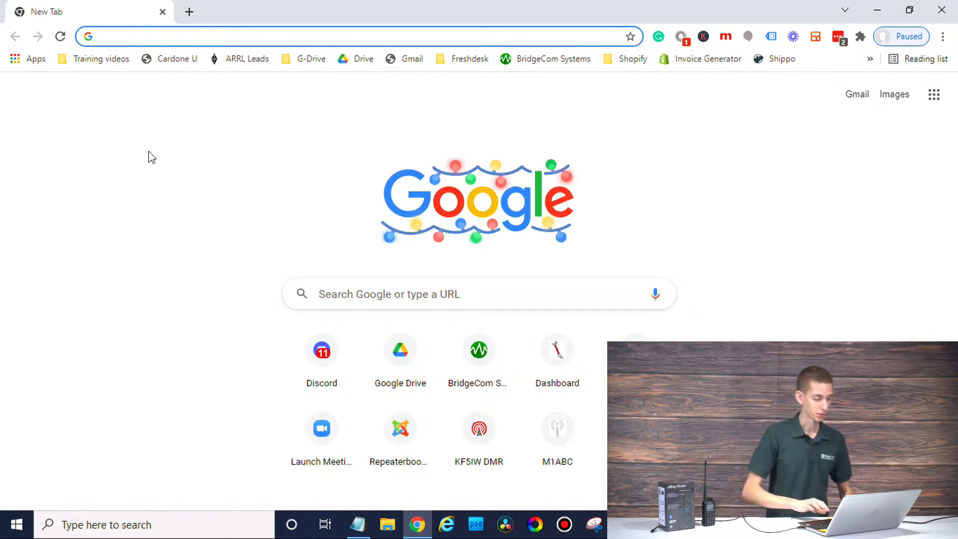
# Step: Load repeaterbook.com, then open qrz.com in a second tab and go to its sign-in page
pyautogui.write('r')
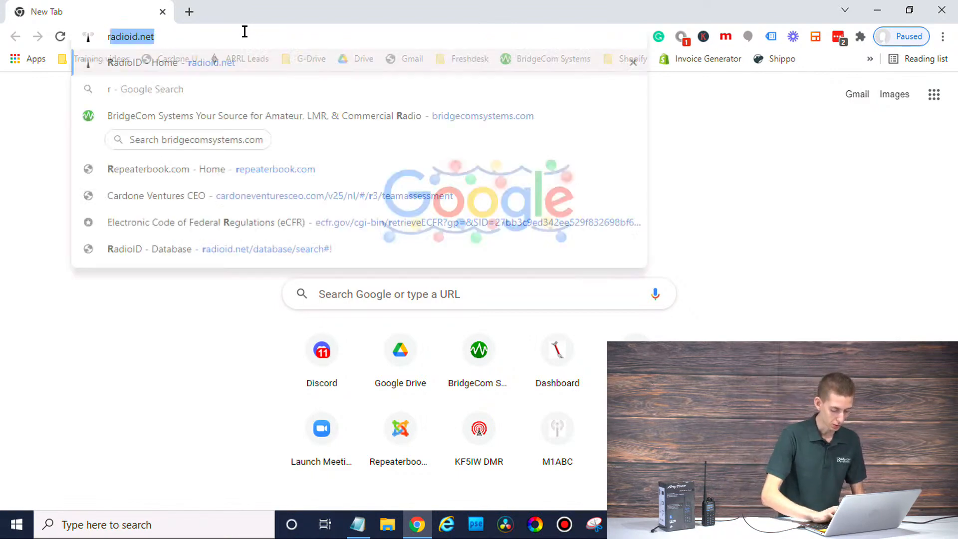
pyautogui.write('ep')
pyautogui.press('Return')
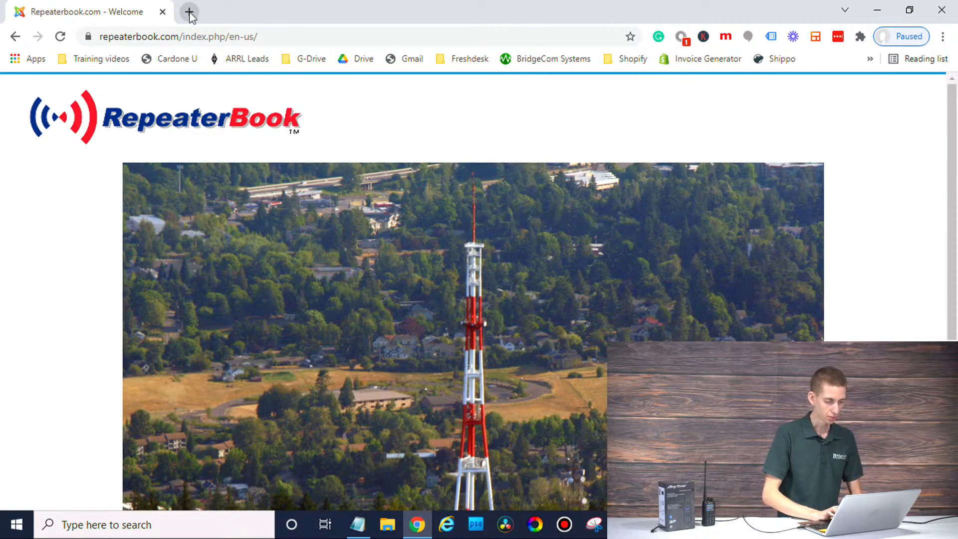
pyautogui.click(189, 12)
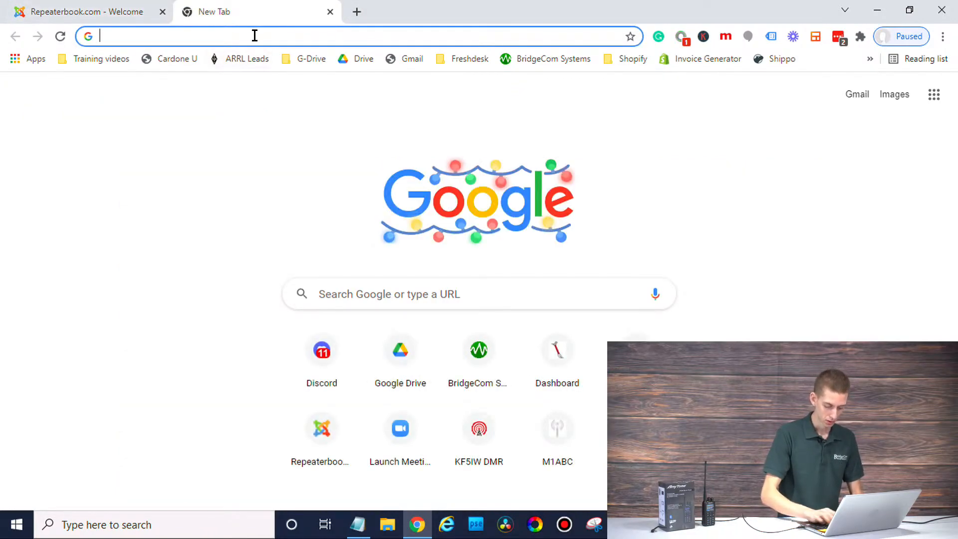
pyautogui.write('qrz.com')
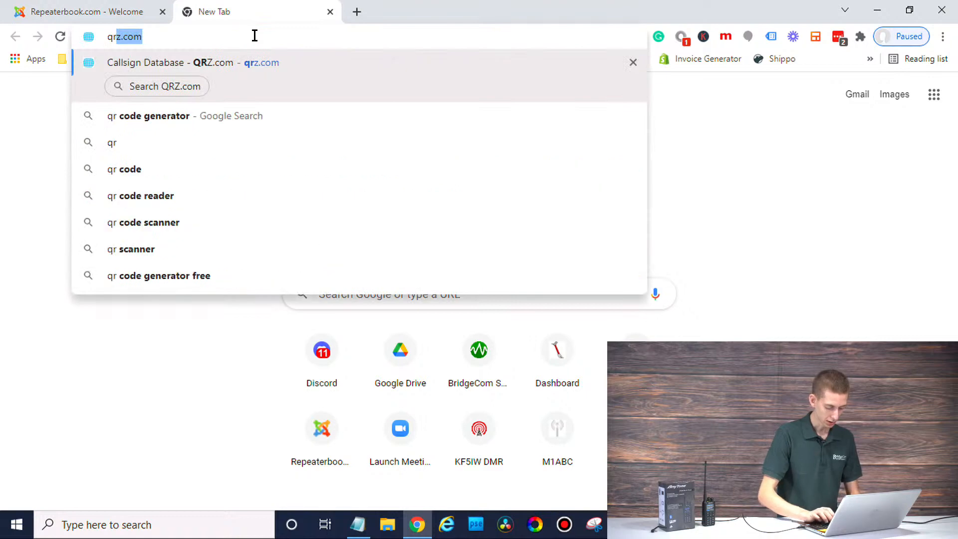
pyautogui.press('Return')
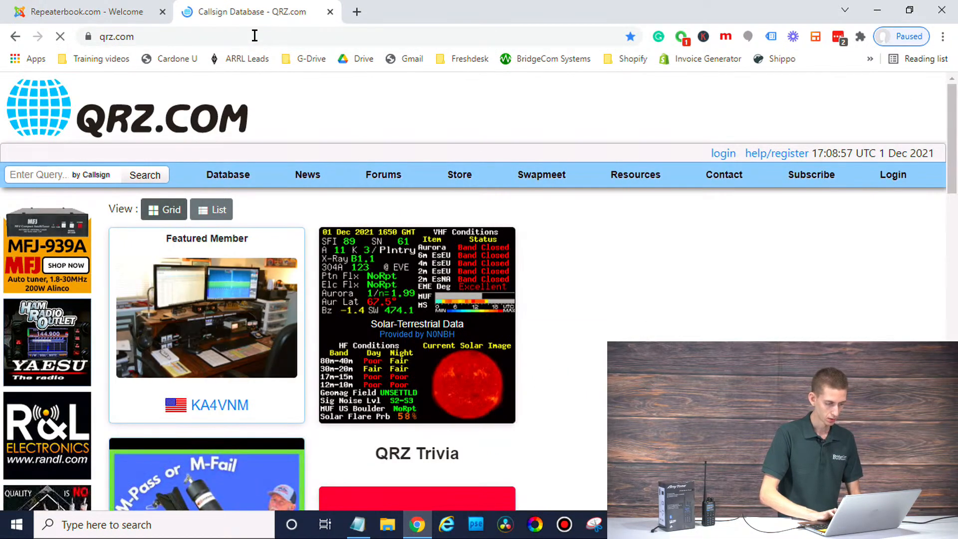
pyautogui.click(894, 175)
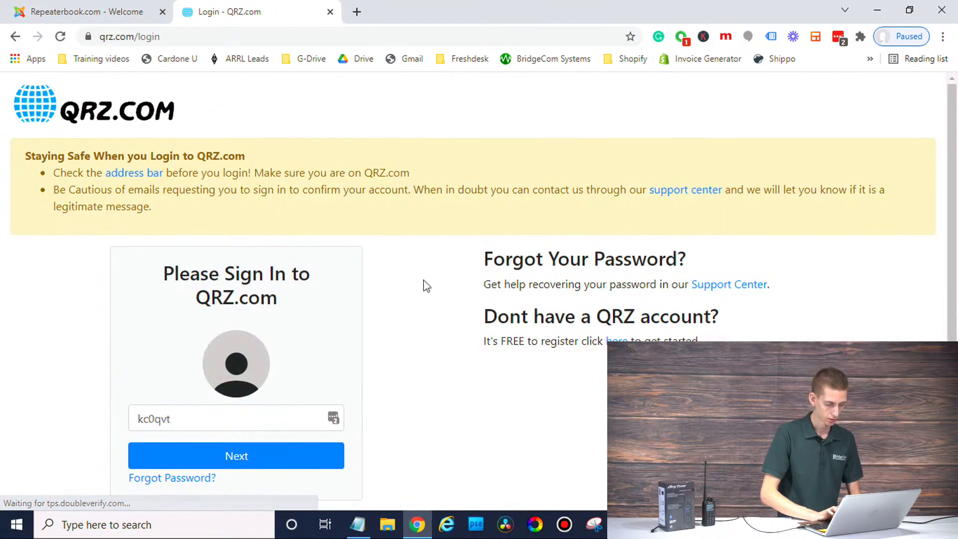
# Step: Sign in to QRZ.com using the saved LastPass login
pyautogui.click(336, 419)
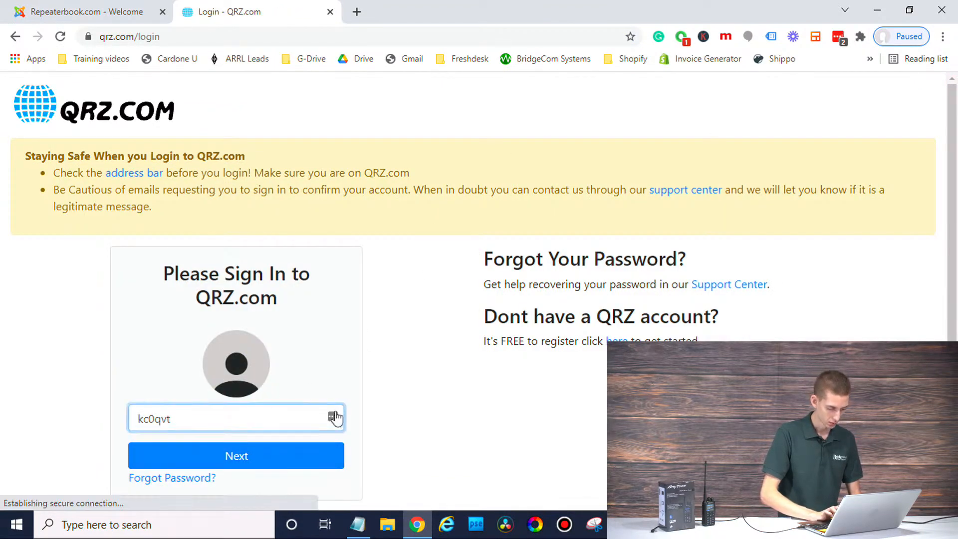
pyautogui.scroll(-1, 208, 482)
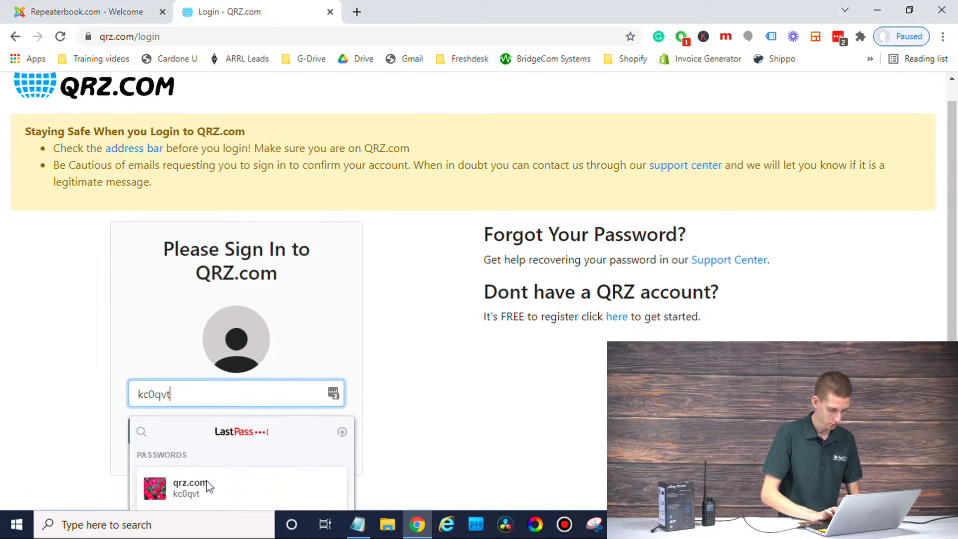
pyautogui.click(194, 497)
pyautogui.click(222, 417)
pyautogui.scroll(-1, 322, 391)
pyautogui.click(278, 431)
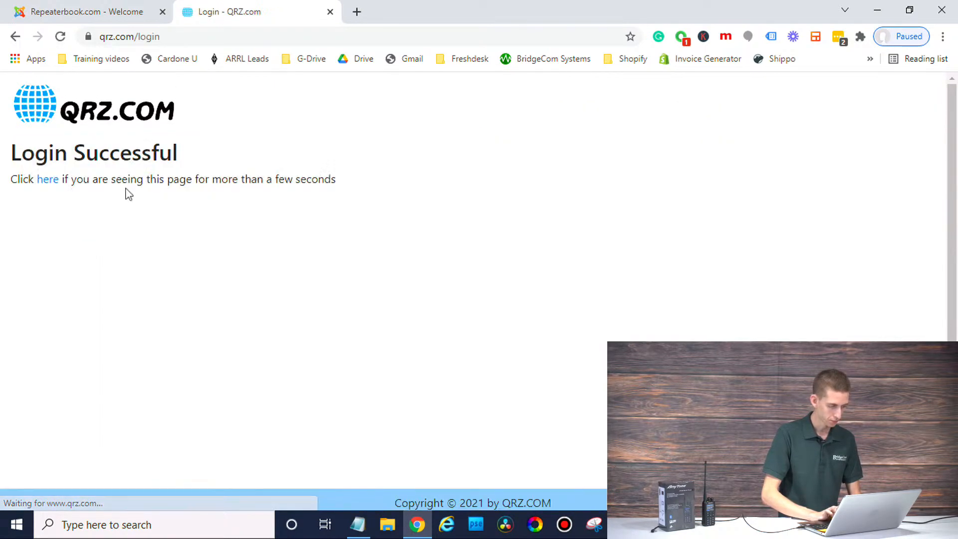
pyautogui.click(55, 182)
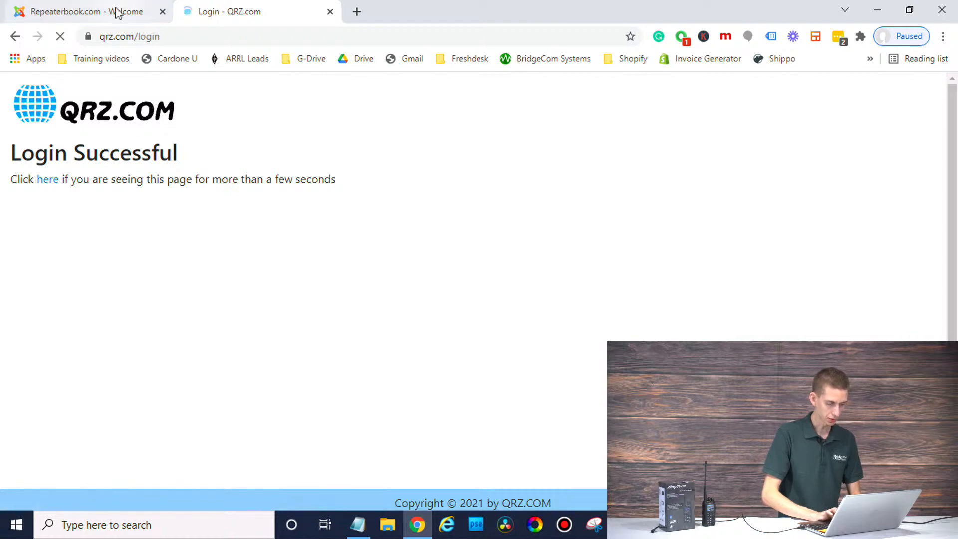
# Step: Look up the callsign copied from the Notepad note on QRZ, then return to RepeaterBook
pyautogui.click(358, 524)
pyautogui.moveTo(315, 125); pyautogui.dragTo(350, 125)
pyautogui.hotkey('ctrl', 'c')
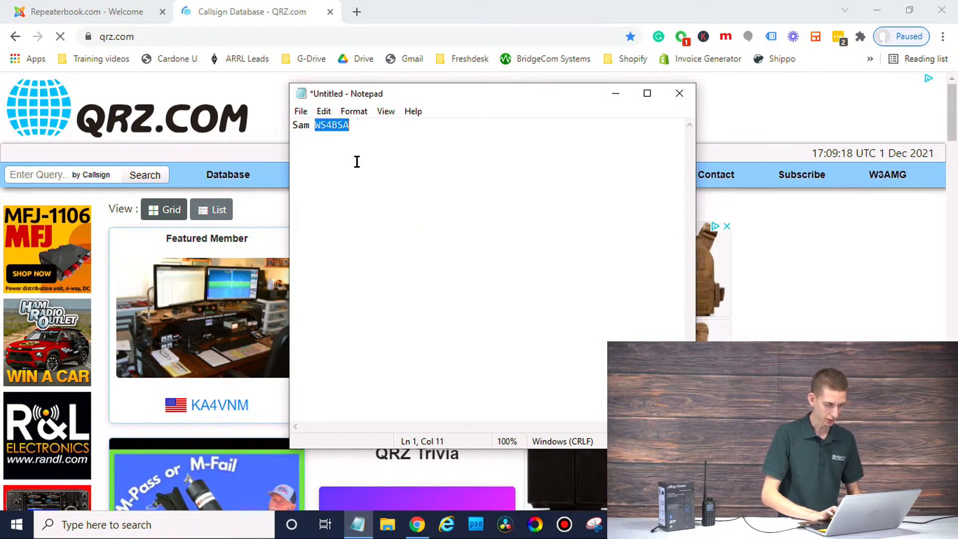
pyautogui.click(379, 187)
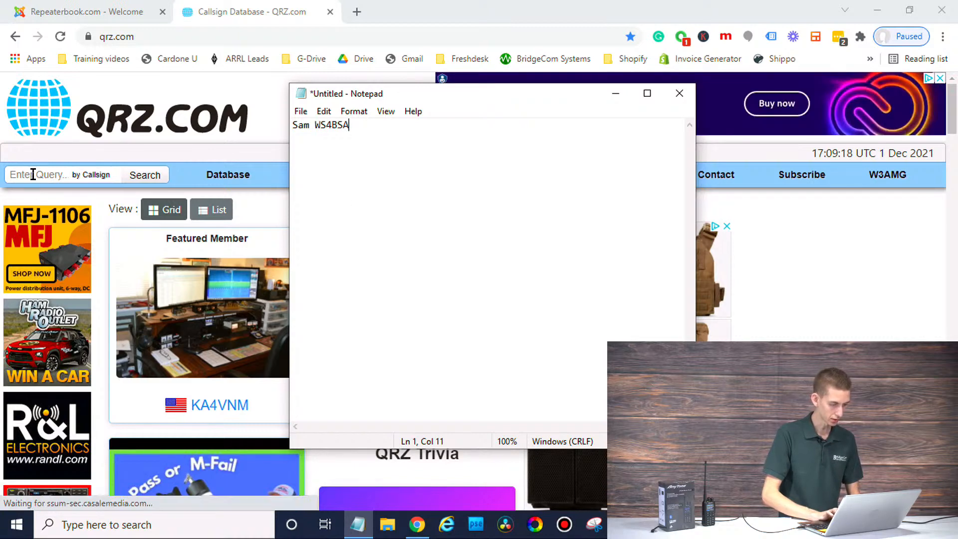
pyautogui.click(33, 174)
pyautogui.hotkey('ctrl', 'v')
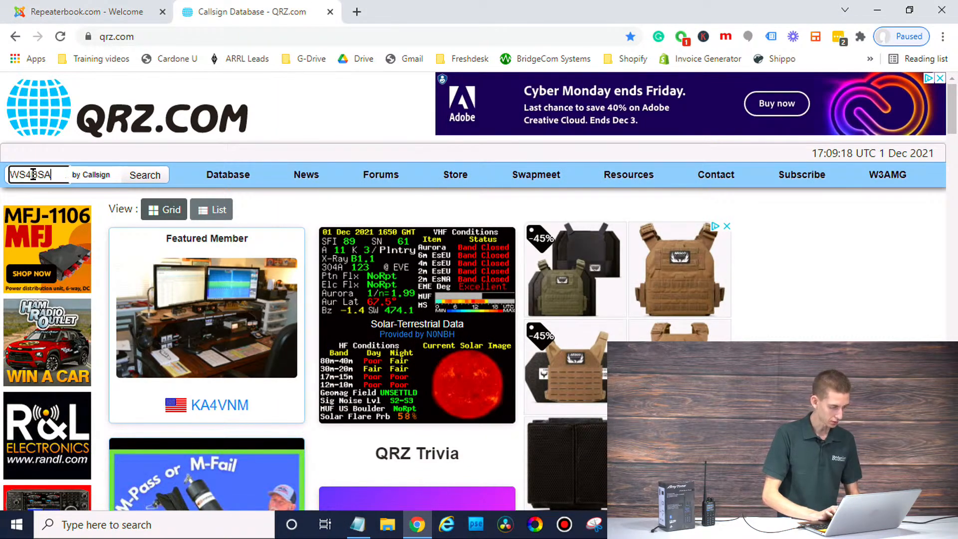
pyautogui.click(144, 178)
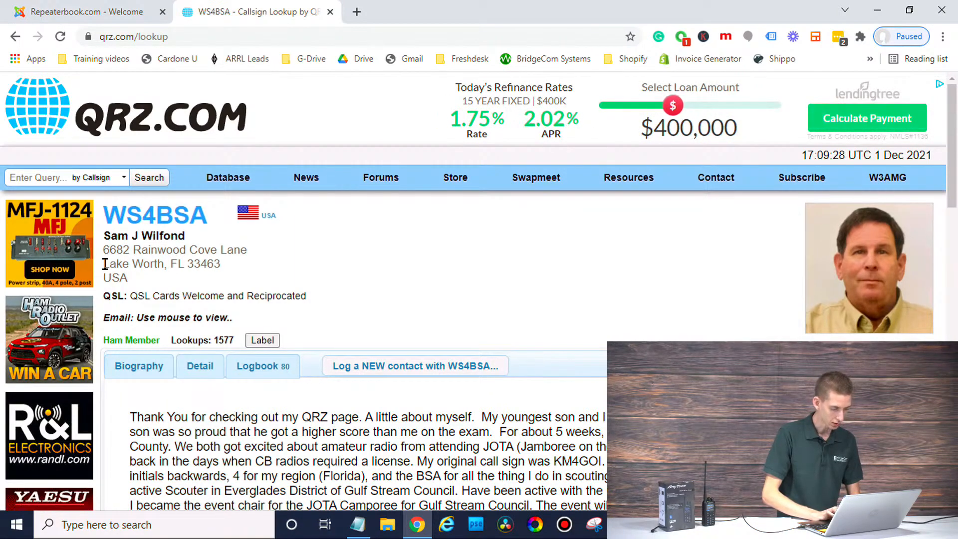
pyautogui.click(106, 10)
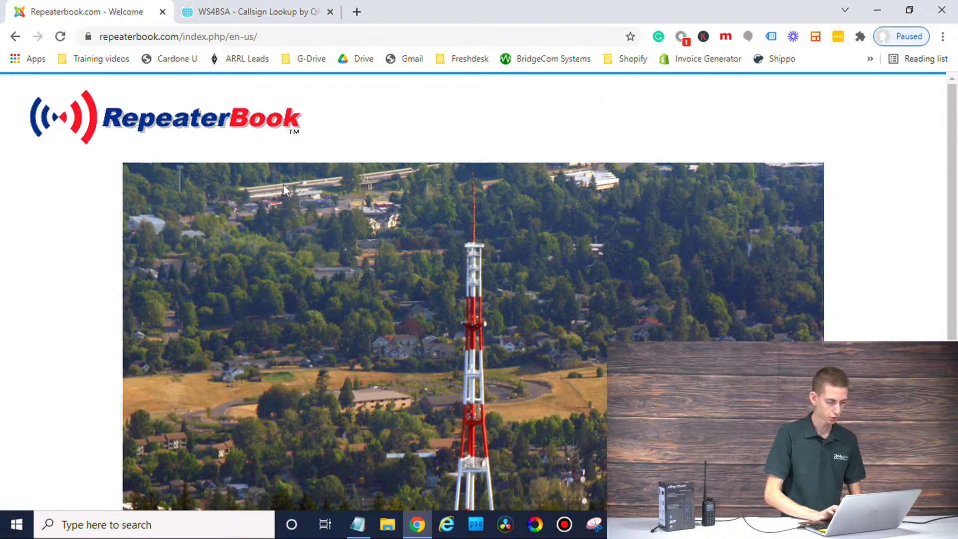
# Step: Enter RepeaterBook, choose North American Repeaters, and pick Florida on the state map
pyautogui.scroll(-5, 283, 185)
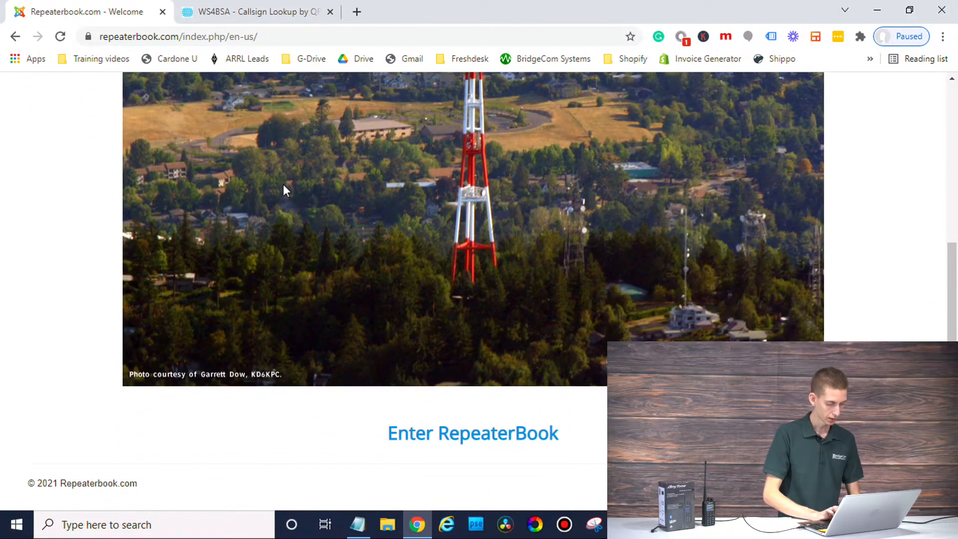
pyautogui.scroll(5, 283, 185)
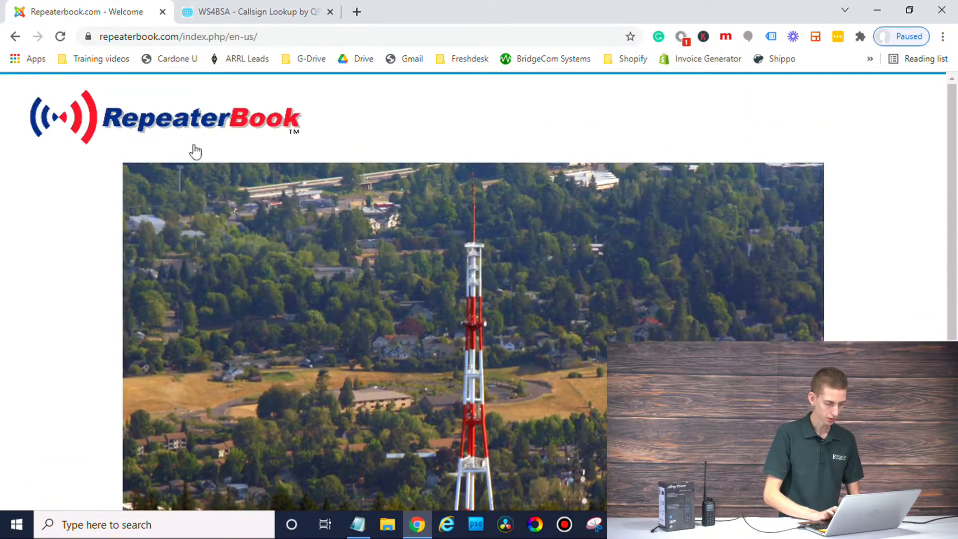
pyautogui.click(167, 140)
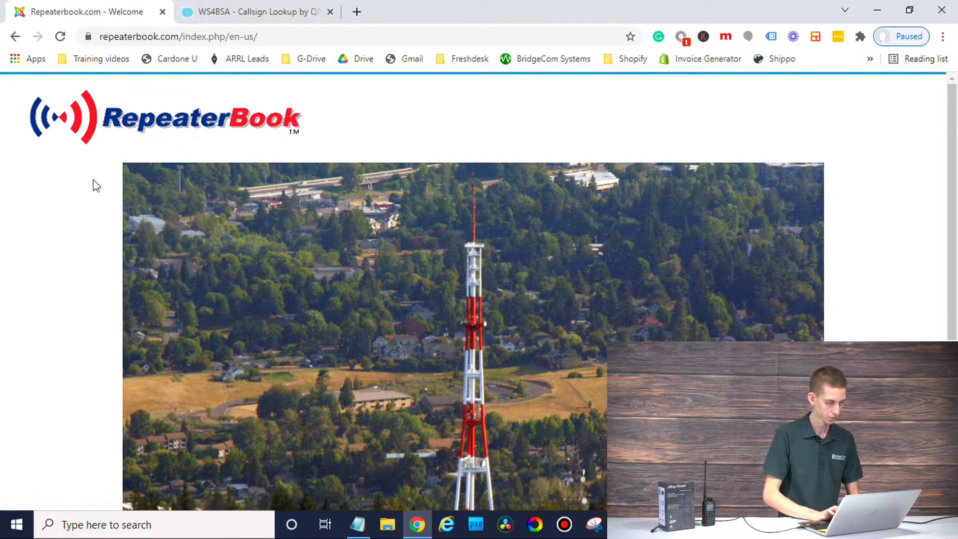
pyautogui.scroll(-6, 96, 186)
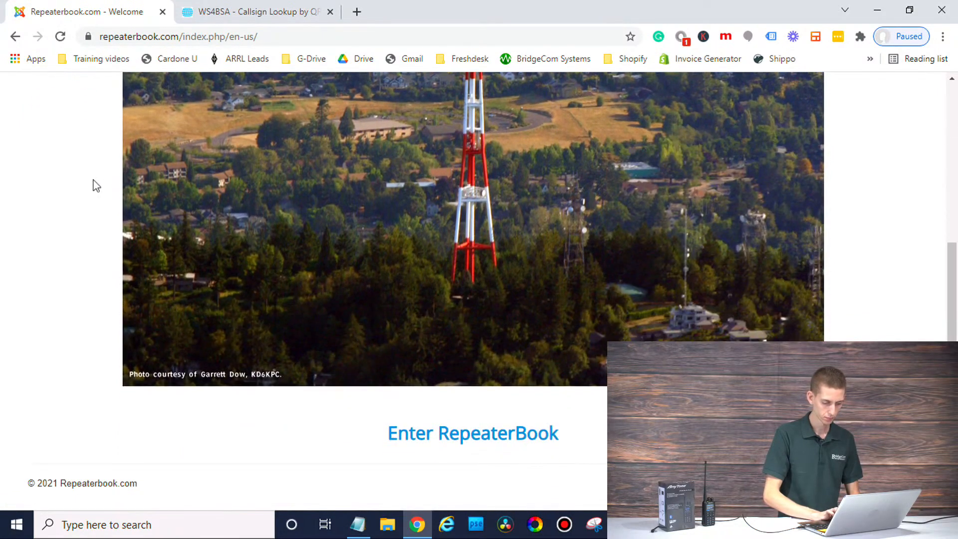
pyautogui.click(466, 446)
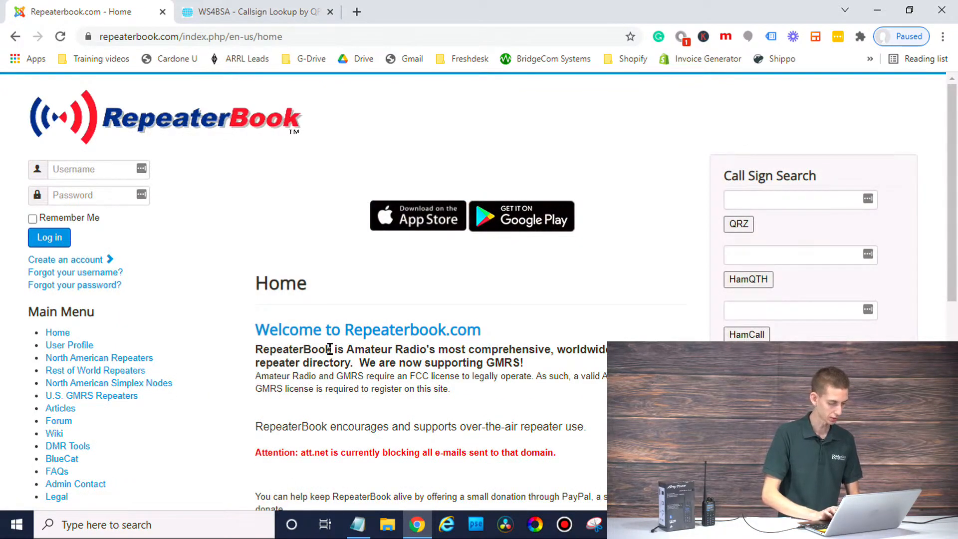
pyautogui.click(100, 360)
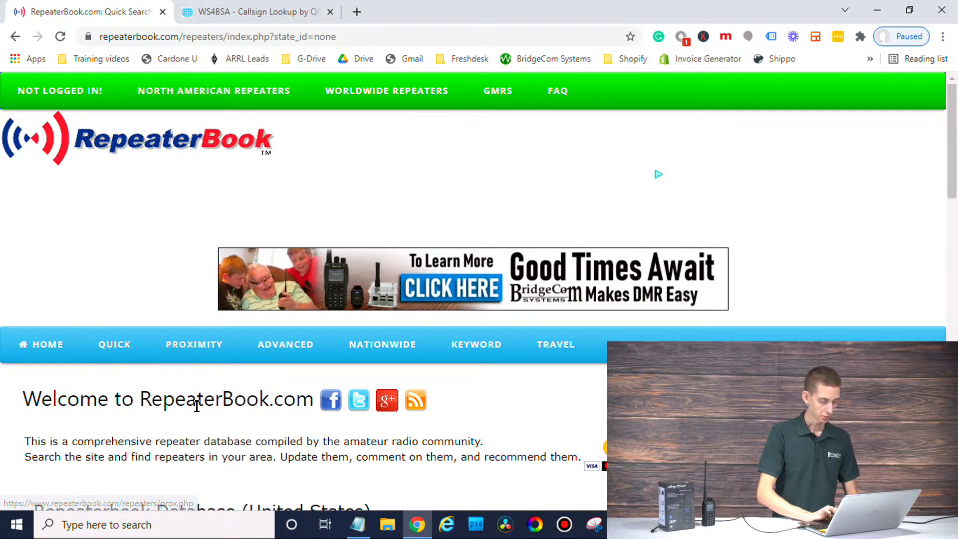
pyautogui.scroll(-3, 196, 405)
pyautogui.scroll(-5, 196, 406)
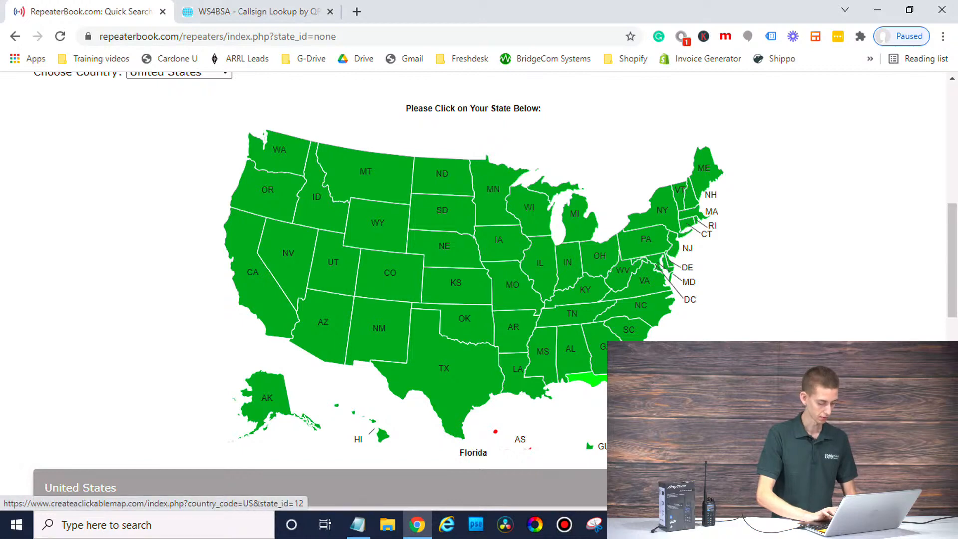
pyautogui.click(592, 381)
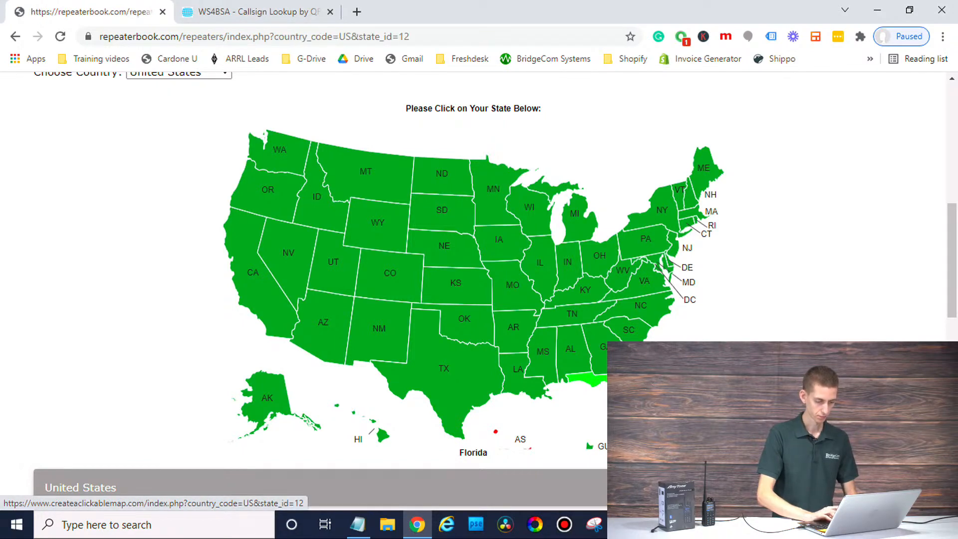
pyautogui.click(695, 303)
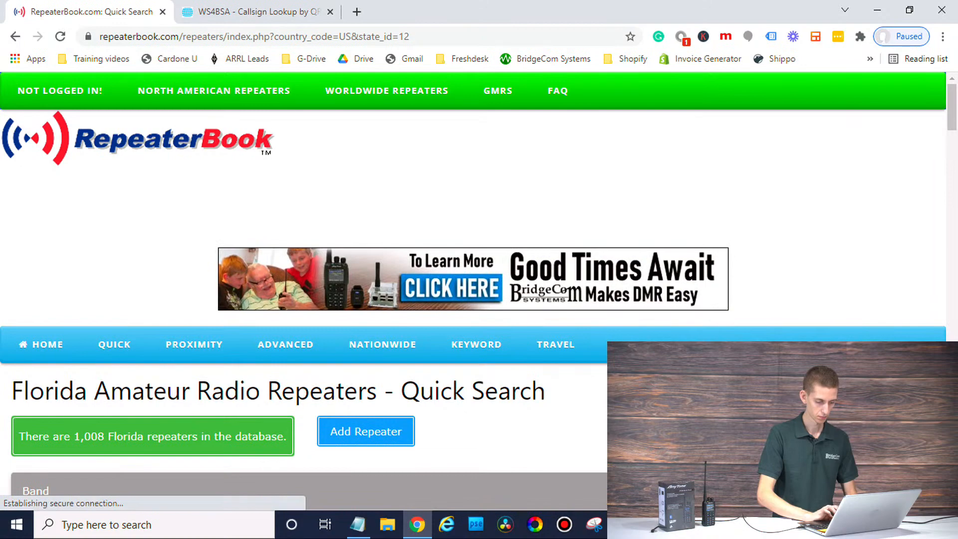
# Step: List the Florida DMR-capable repeaters, dismissing the full-page ad, and scroll through the table
pyautogui.scroll(-6, 473, 284)
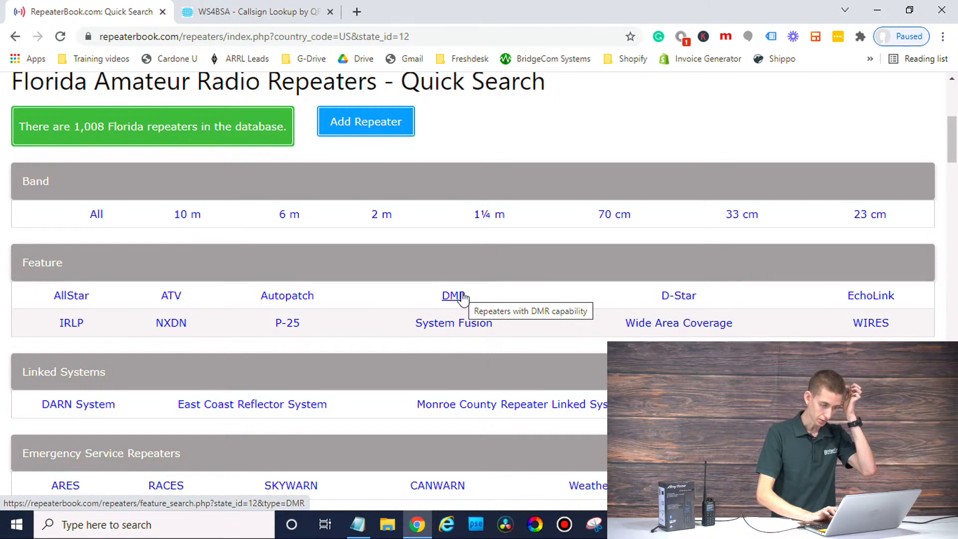
pyautogui.click(462, 297)
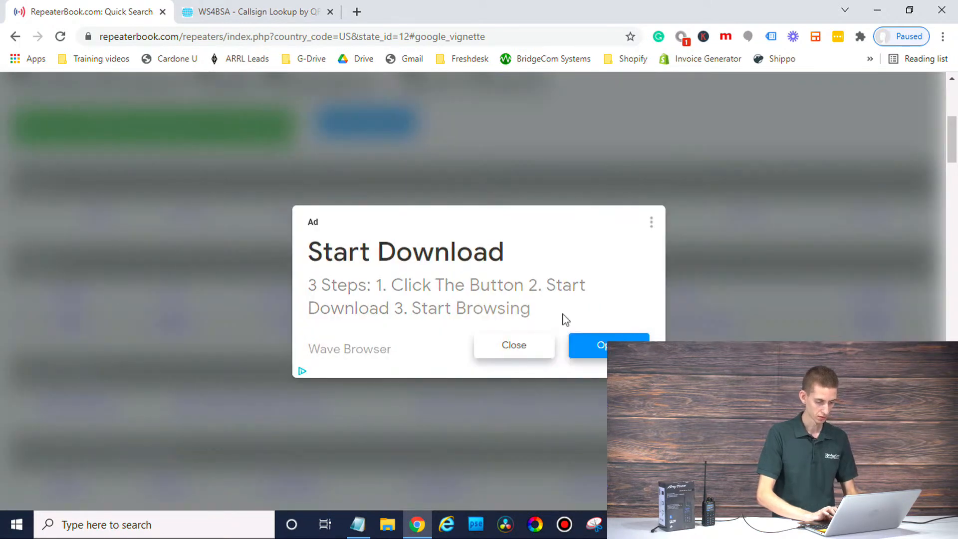
pyautogui.click(526, 354)
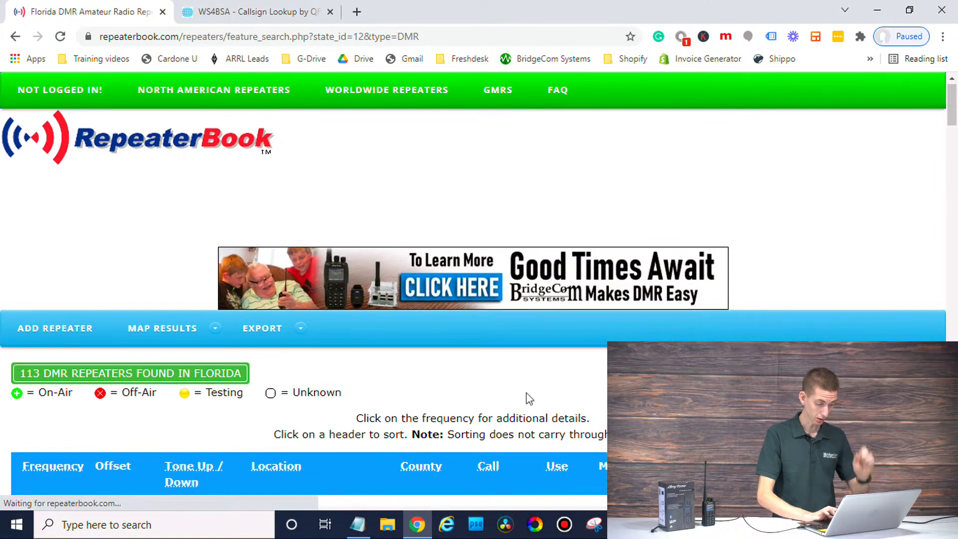
pyautogui.scroll(-3, 529, 398)
pyautogui.scroll(-5, 529, 398)
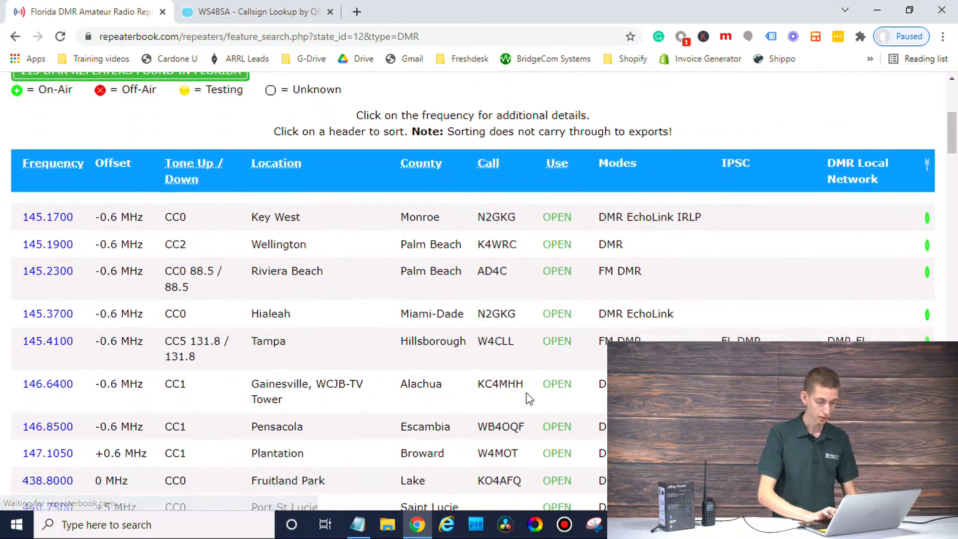
pyautogui.scroll(-8, 529, 398)
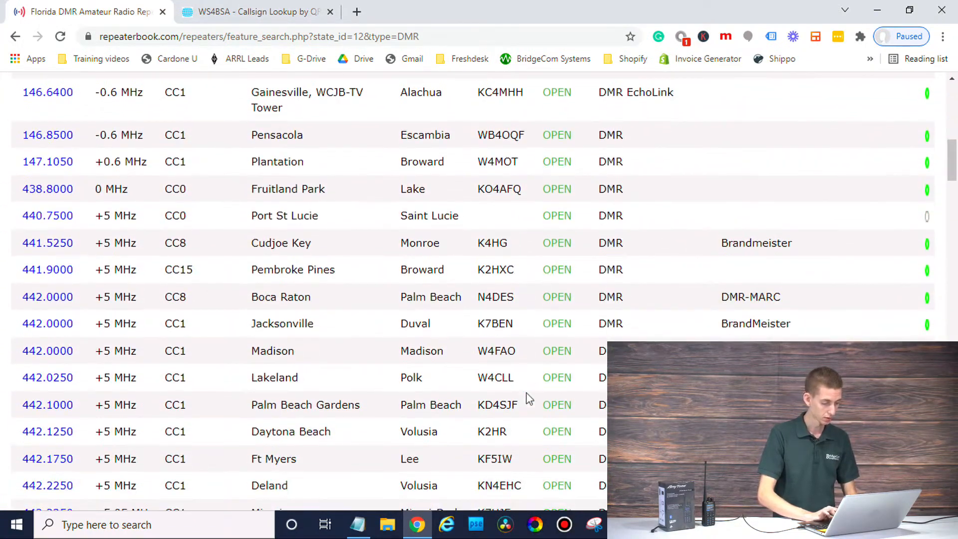
pyautogui.scroll(-7, 529, 398)
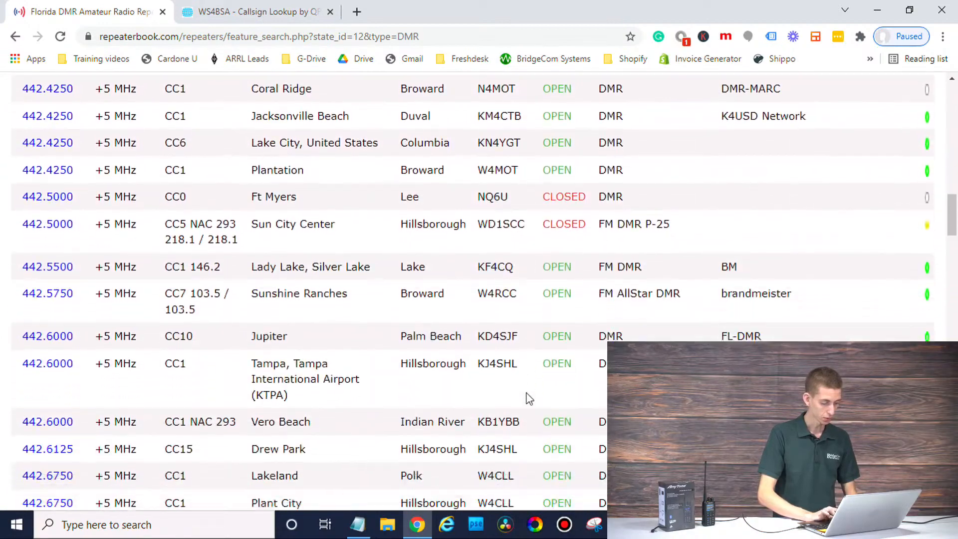
pyautogui.scroll(-1, 529, 398)
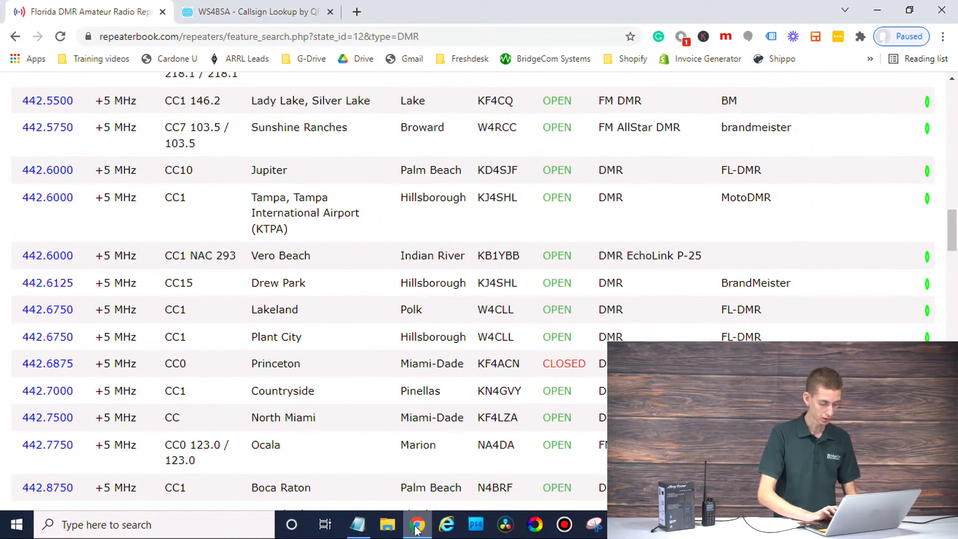
# Step: Copy the operator's home city from the QRZ profile and return to the repeater list
pyautogui.moveTo(367, 527)
pyautogui.hotkey('ctrl', 'Tab')
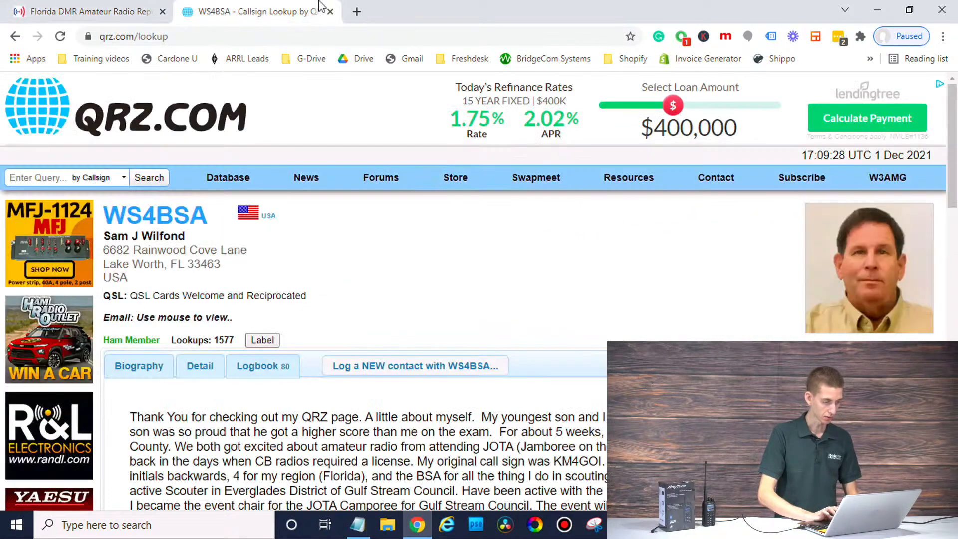
pyautogui.moveTo(104, 269); pyautogui.dragTo(164, 270)
pyautogui.hotkey('ctrl', 'c')
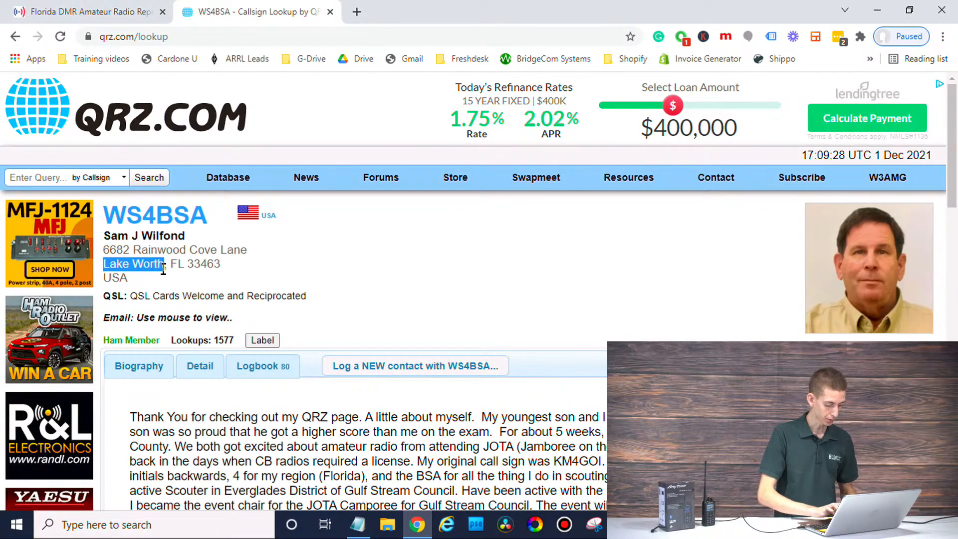
pyautogui.click(133, 8)
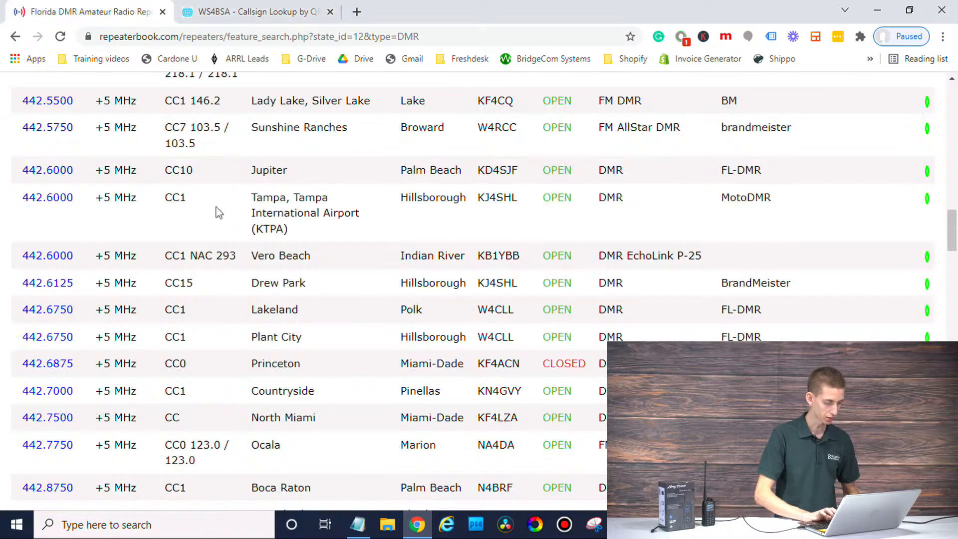
# Step: Search the Florida DMR list for 'Lake Worth' and step through the three matches
pyautogui.hotkey('ctrl', 'f')
pyautogui.hotkey('ctrl', 'v')
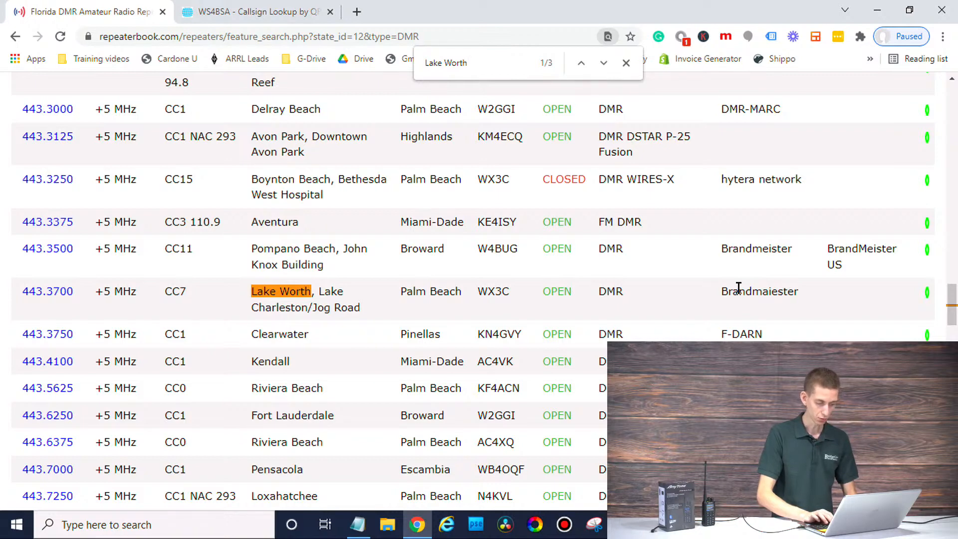
pyautogui.press('Return')
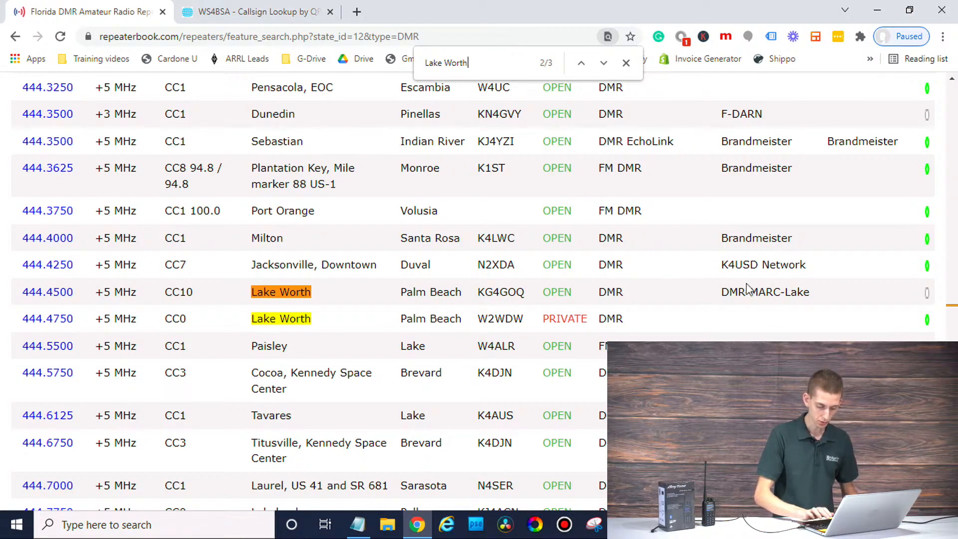
pyautogui.press('Return')
pyautogui.press('Return')
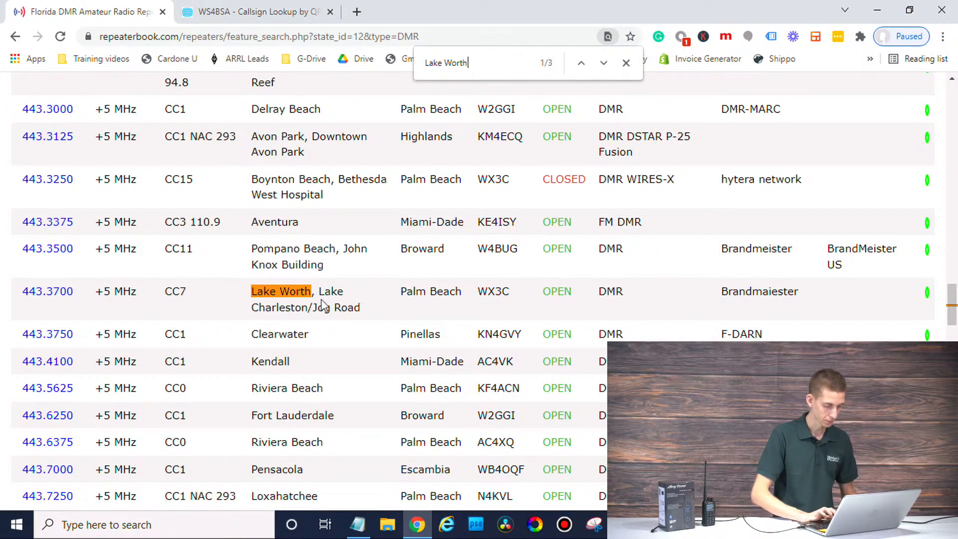
# Step: Return to the first match and open the 443.3700 MHz repeater's details page
pyautogui.click(285, 7)
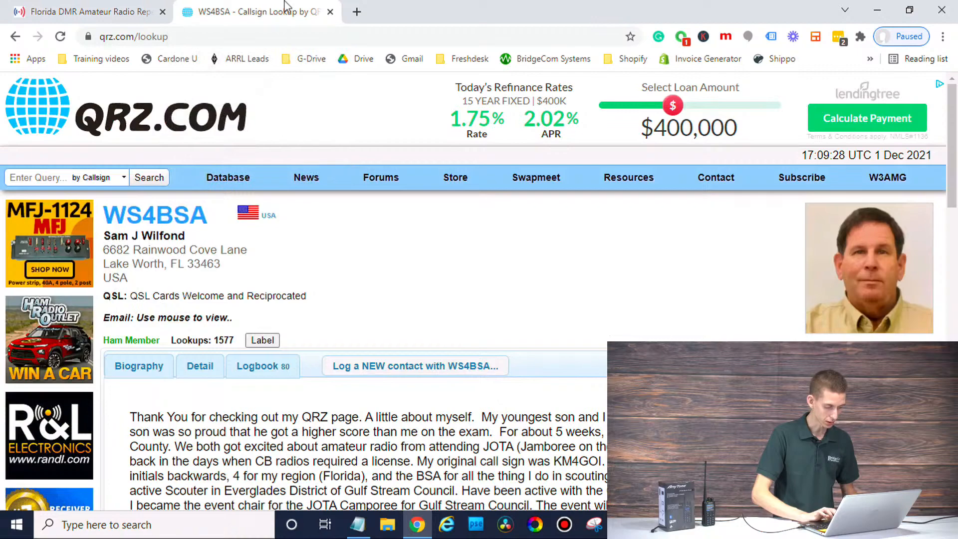
pyautogui.click(124, 6)
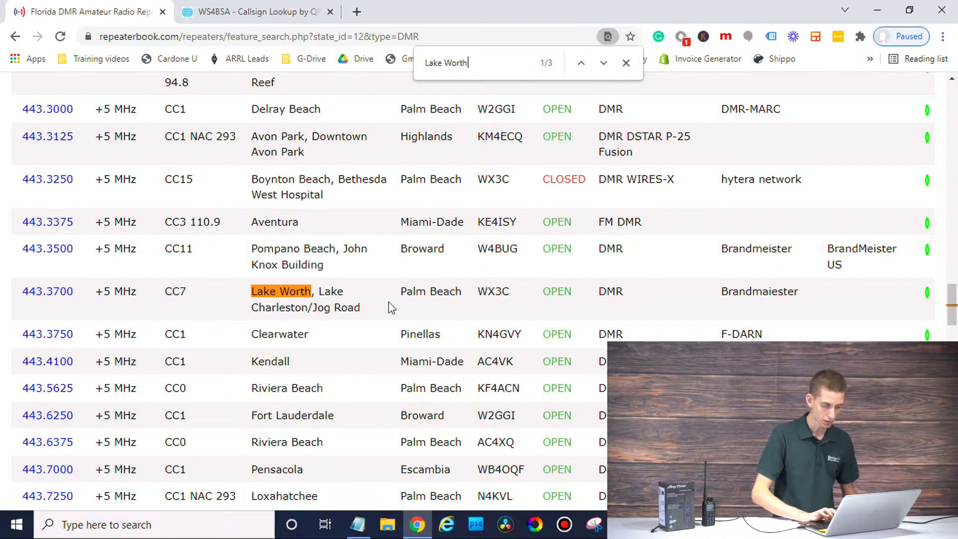
pyautogui.scroll(20, 394, 308)
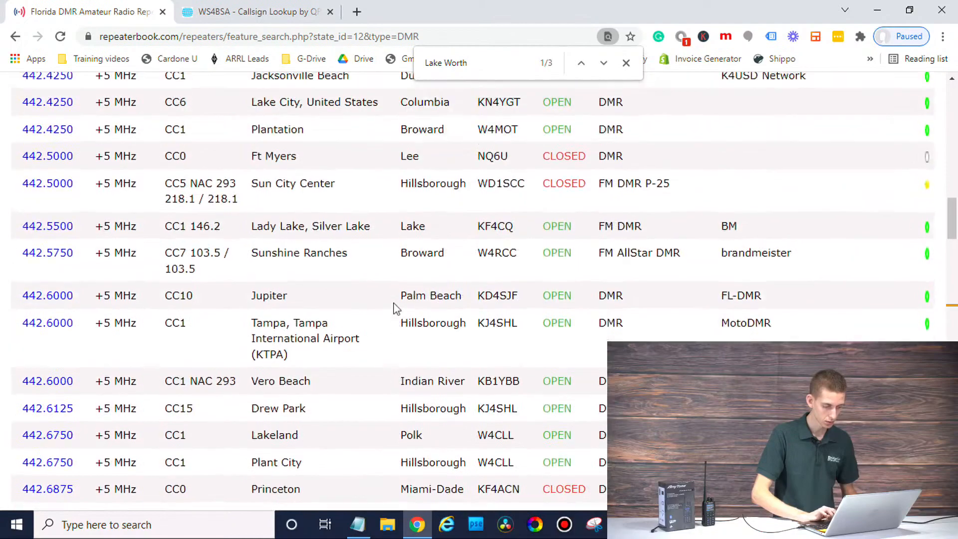
pyautogui.scroll(20, 394, 308)
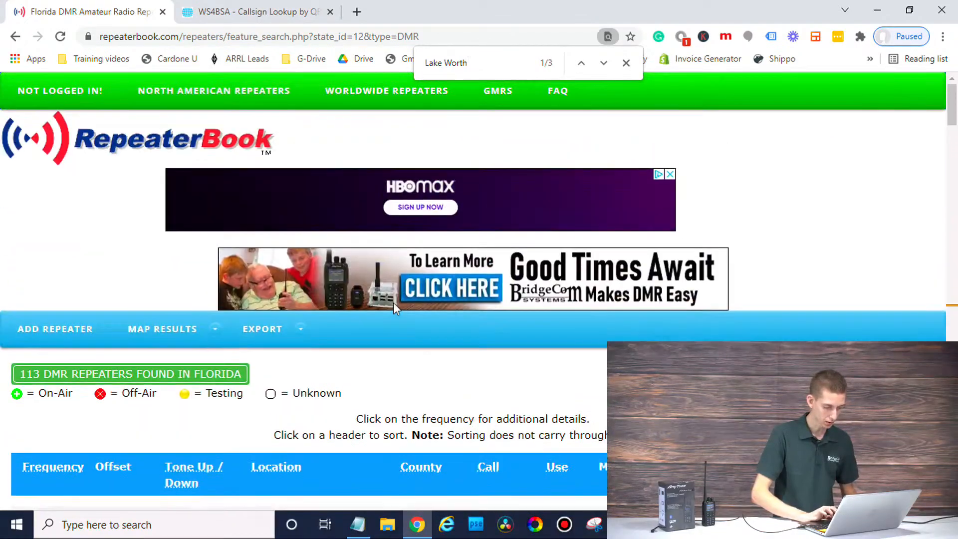
pyautogui.scroll(-2, 399, 293)
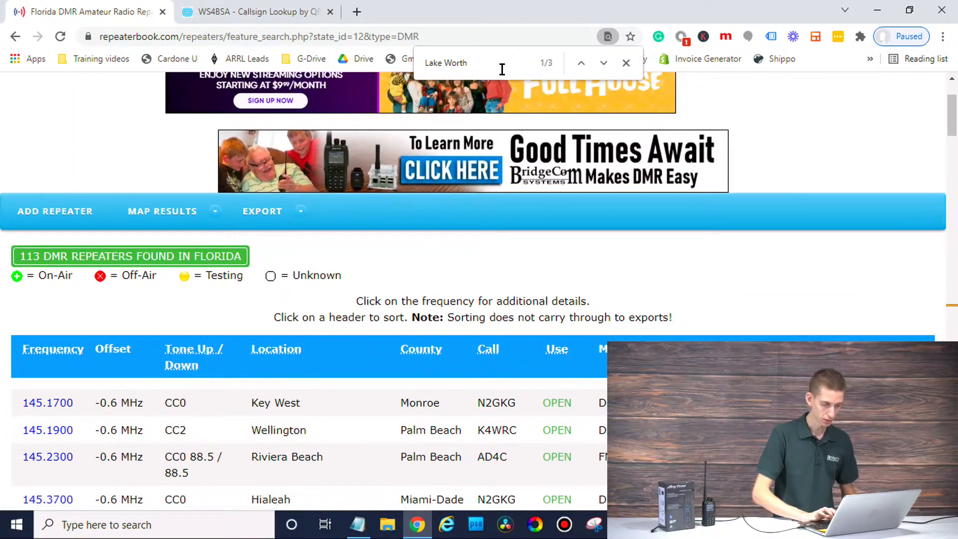
pyautogui.press('Return')
pyautogui.press('Return')
pyautogui.press('Return')
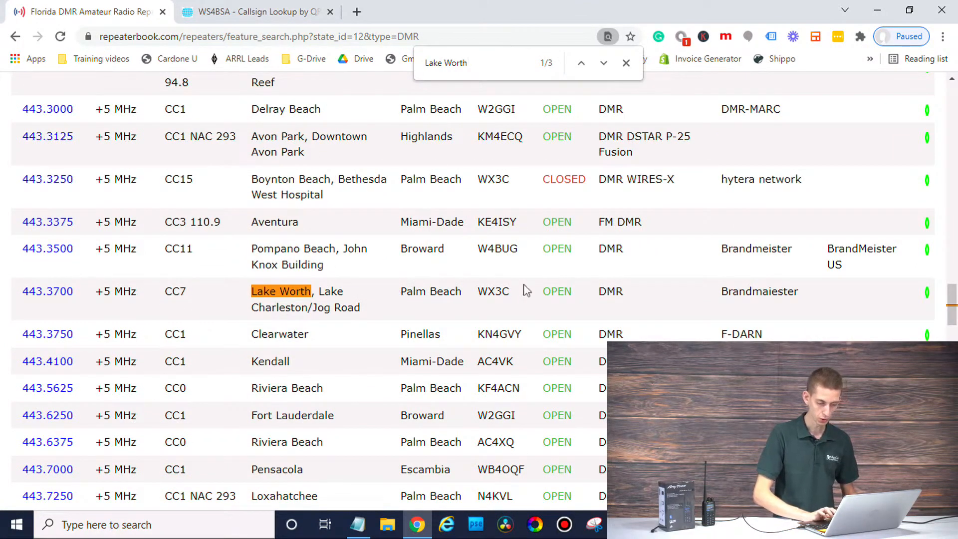
pyautogui.click(42, 294)
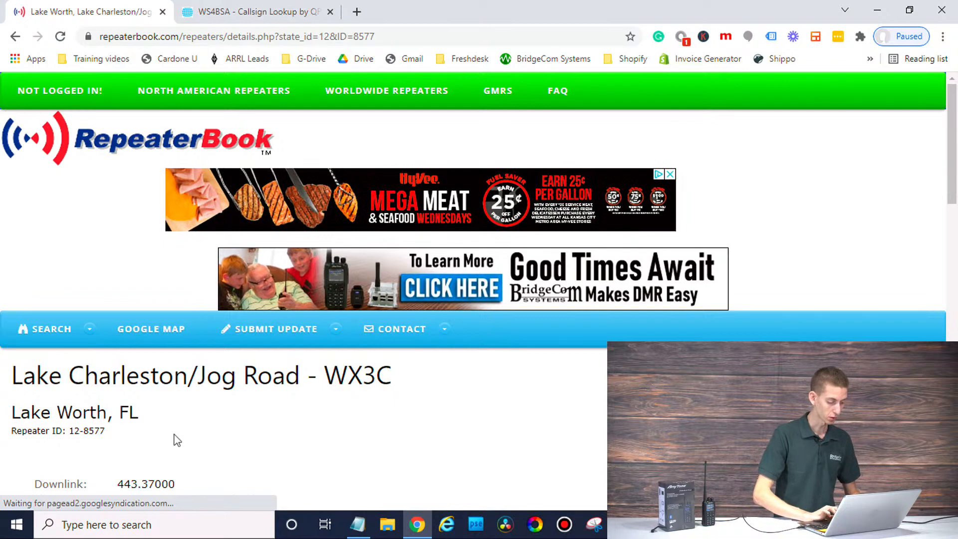
pyautogui.scroll(-3, 175, 439)
pyautogui.scroll(-3, 342, 385)
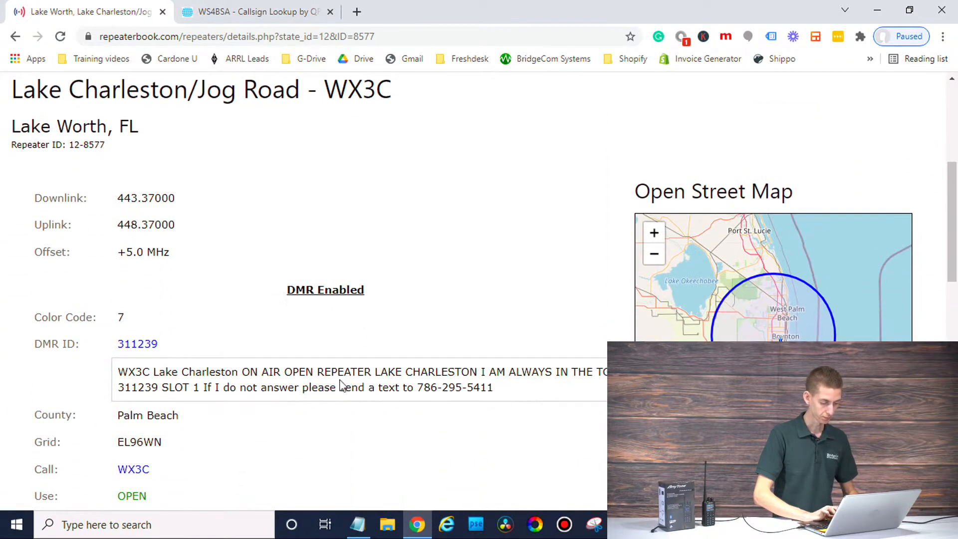
pyautogui.scroll(-1, 341, 386)
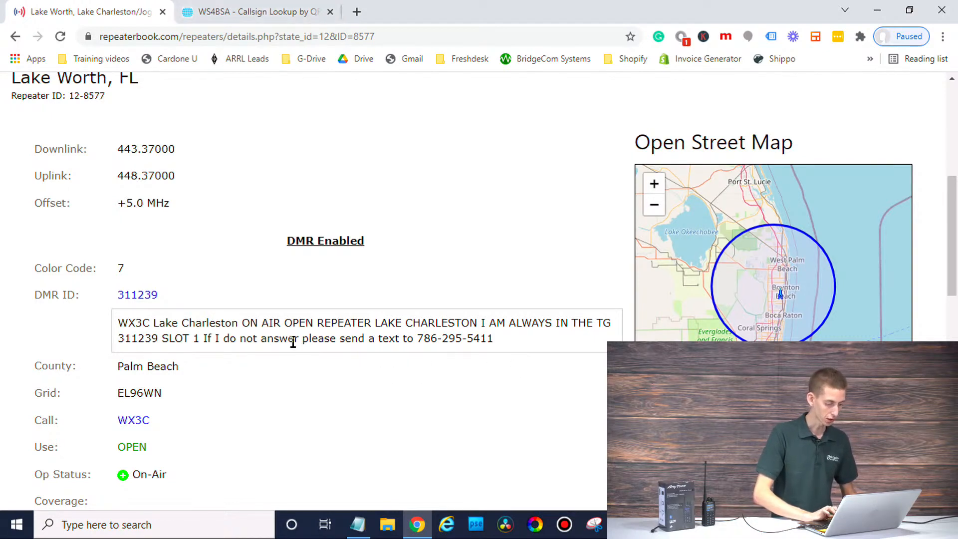
pyautogui.scroll(1, 294, 344)
pyautogui.scroll(-2, 294, 343)
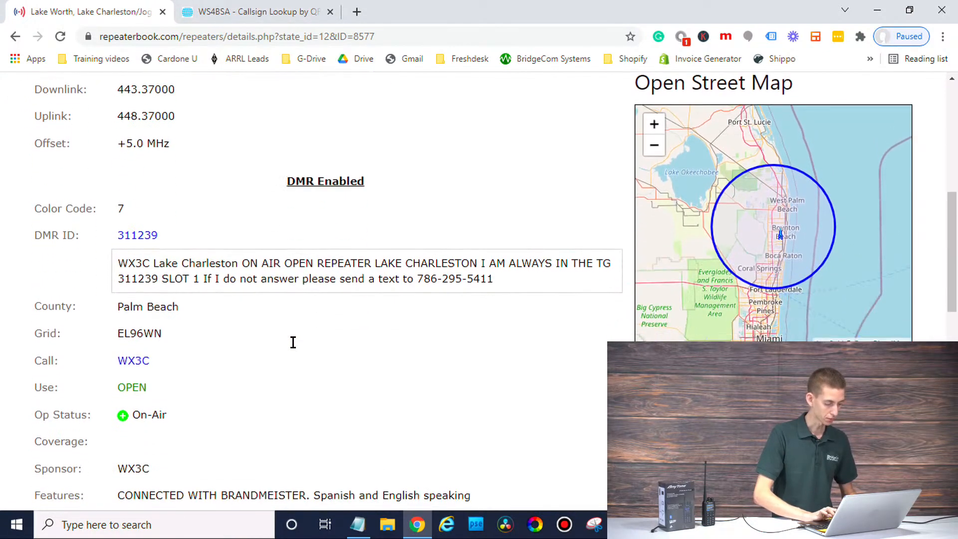
pyautogui.scroll(-2, 294, 348)
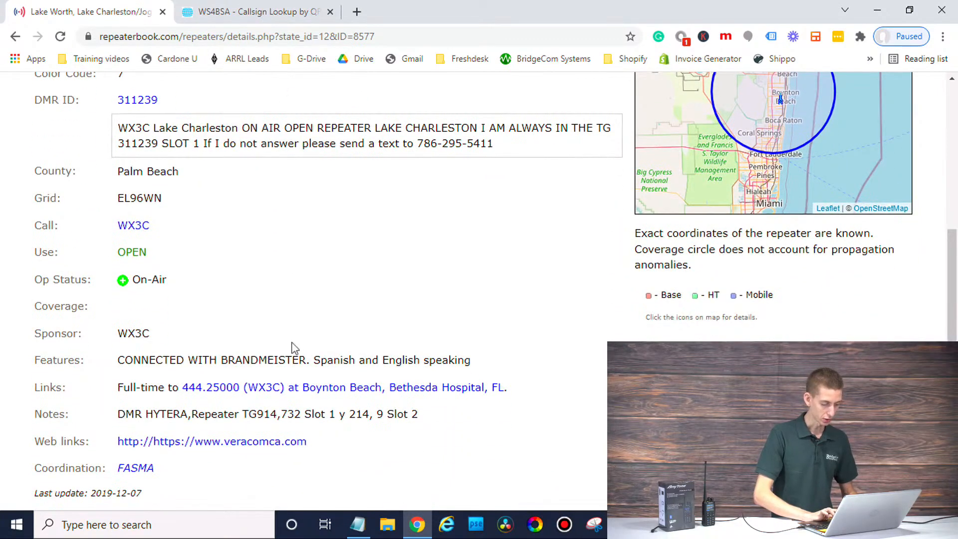
pyautogui.scroll(2, 295, 348)
pyautogui.scroll(-1, 295, 348)
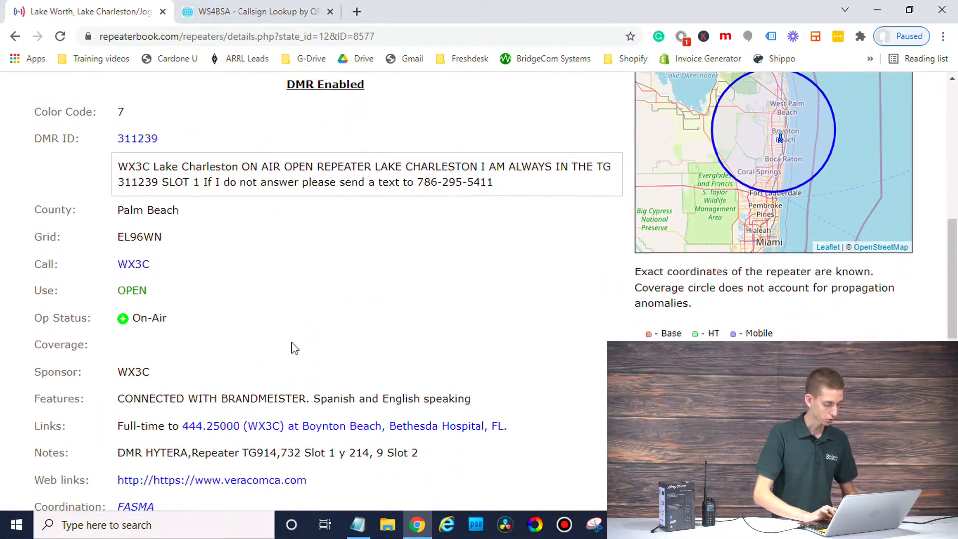
pyautogui.scroll(1, 294, 348)
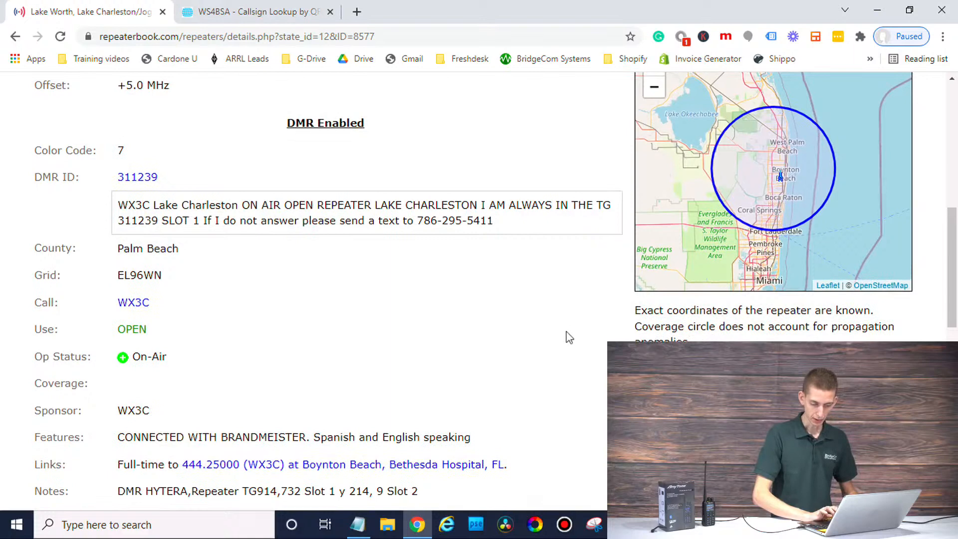
pyautogui.scroll(2, 569, 337)
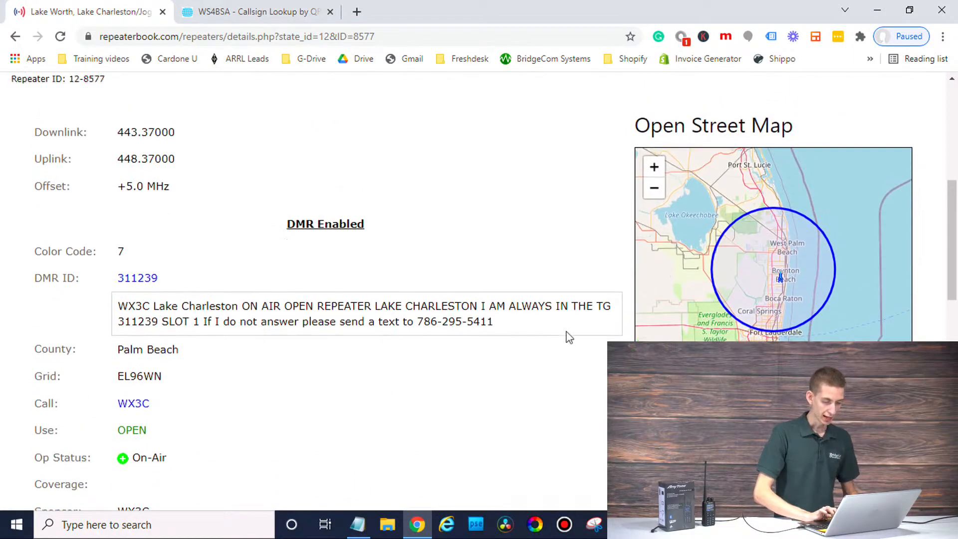
pyautogui.scroll(4, 569, 338)
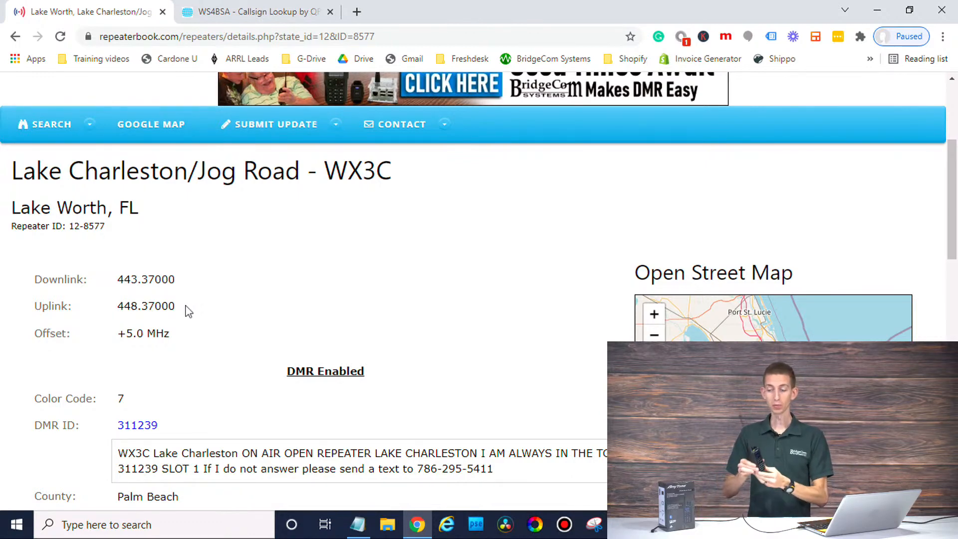
# Step: Paste the repeater's Downlink and Uplink frequencies into the Notepad notes
pyautogui.moveTo(186, 310); pyautogui.dragTo(35, 283)
pyautogui.hotkey('ctrl', 'c')
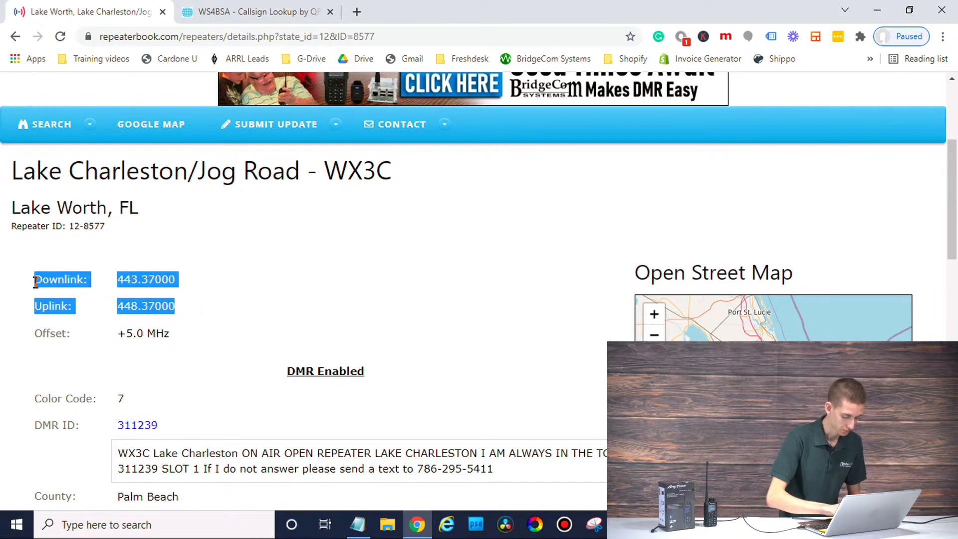
pyautogui.click(357, 525)
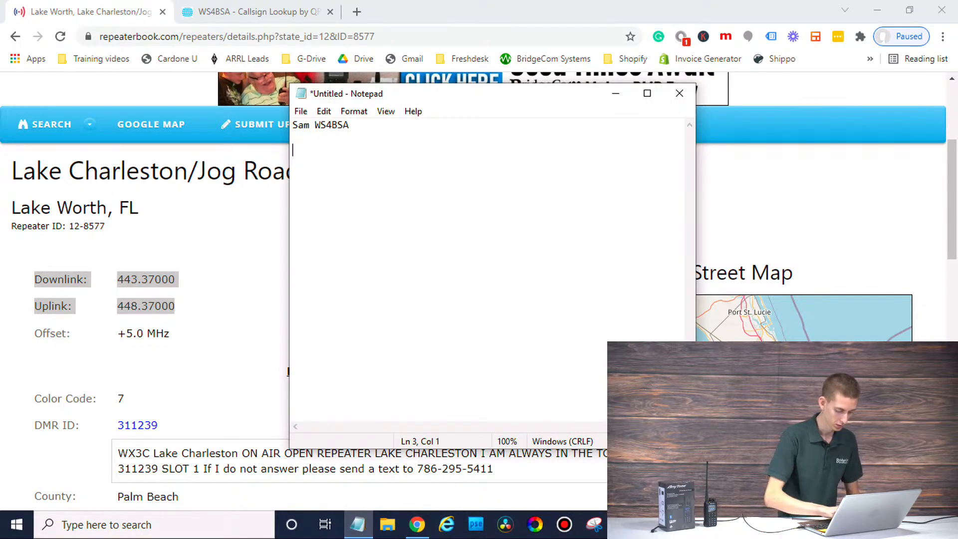
pyautogui.hotkey('ctrl', 'v')
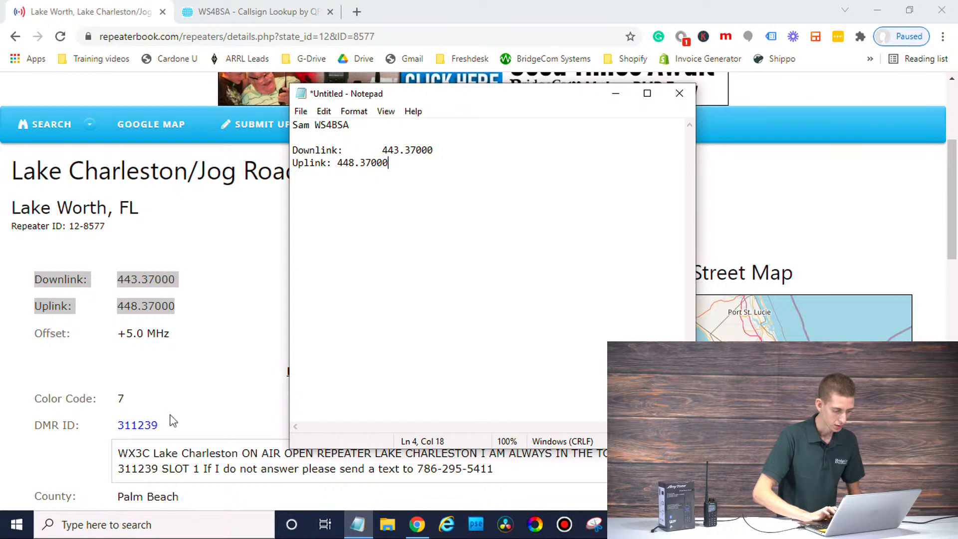
# Step: Add Color Code 7 on a new line, then scroll the details page to the DMR section
pyautogui.click(235, 332)
pyautogui.scroll(-2, 271, 332)
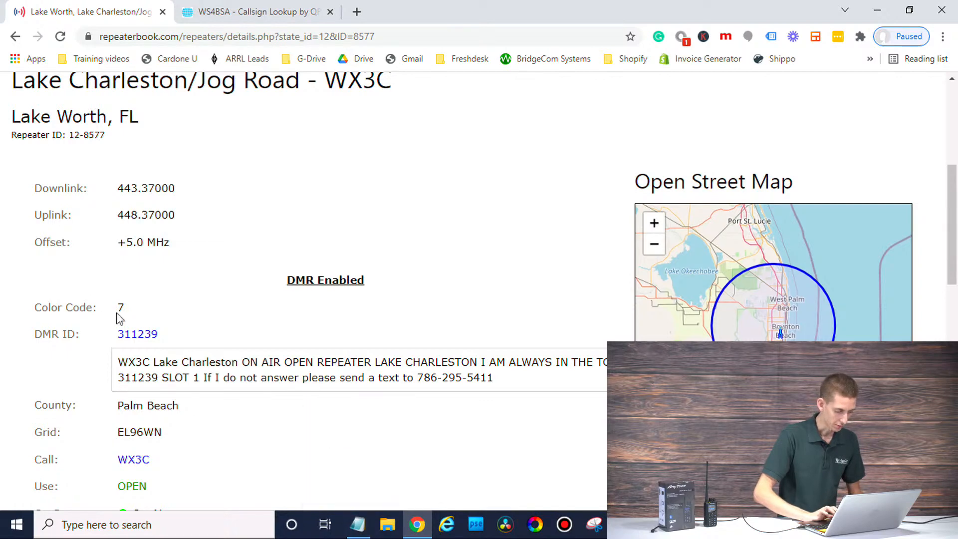
pyautogui.moveTo(134, 309); pyautogui.dragTo(18, 308)
pyautogui.hotkey('ctrl', 'c')
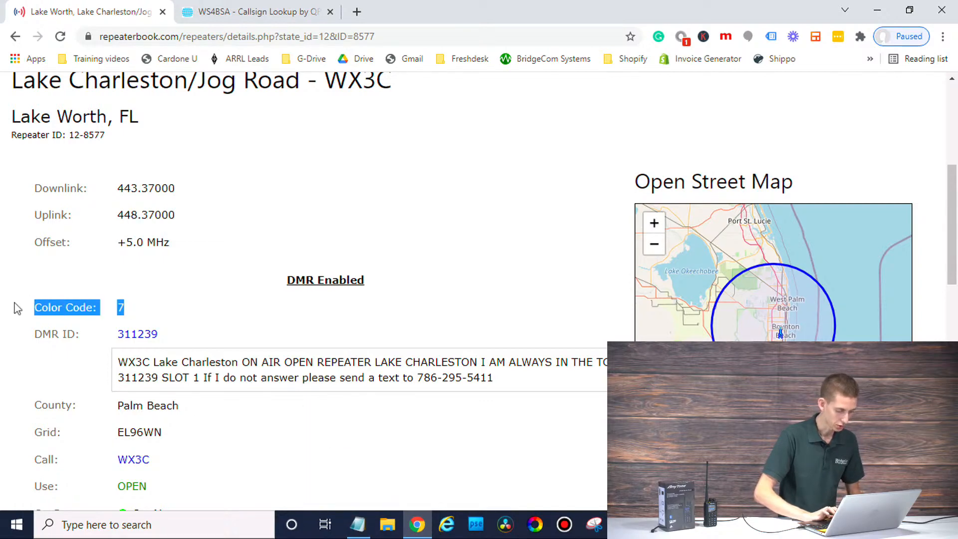
pyautogui.click(360, 532)
pyautogui.press('Return')
pyautogui.press('Return')
pyautogui.hotkey('ctrl', 'v')
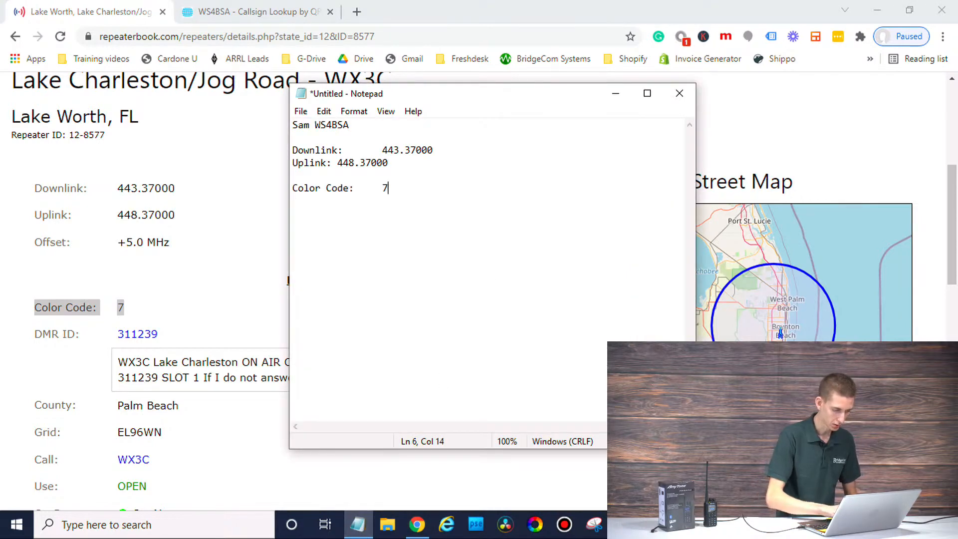
pyautogui.click(258, 325)
pyautogui.scroll(-4, 257, 325)
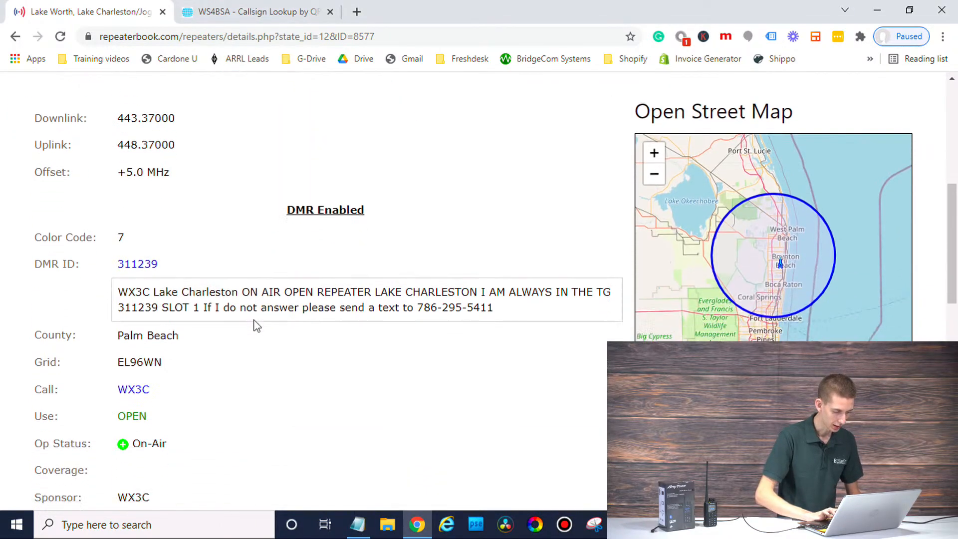
pyautogui.scroll(-2, 257, 326)
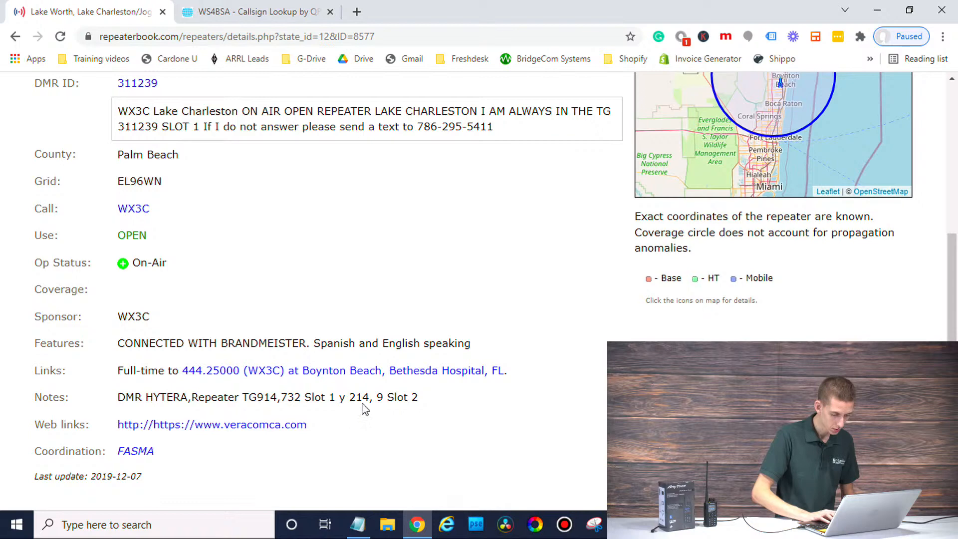
pyautogui.scroll(-1, 383, 401)
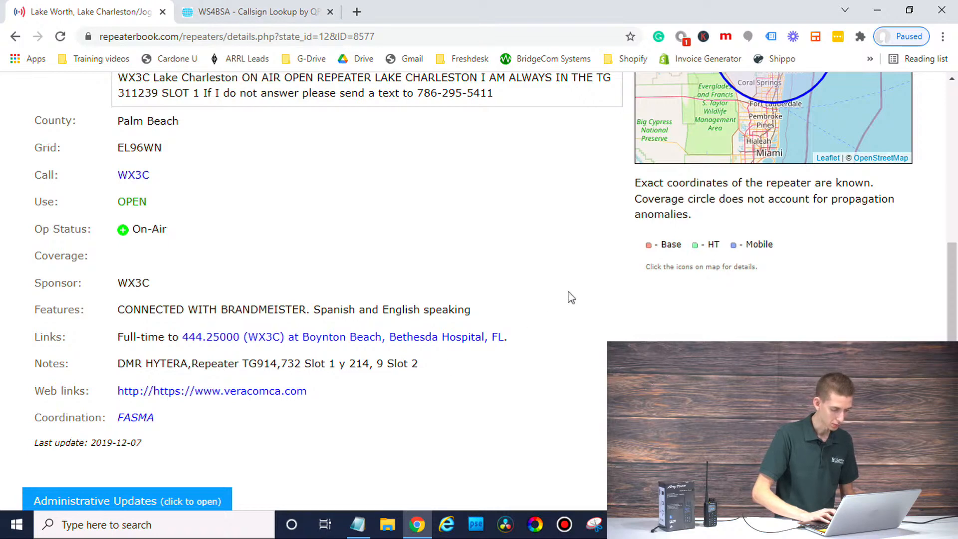
pyautogui.scroll(2, 572, 298)
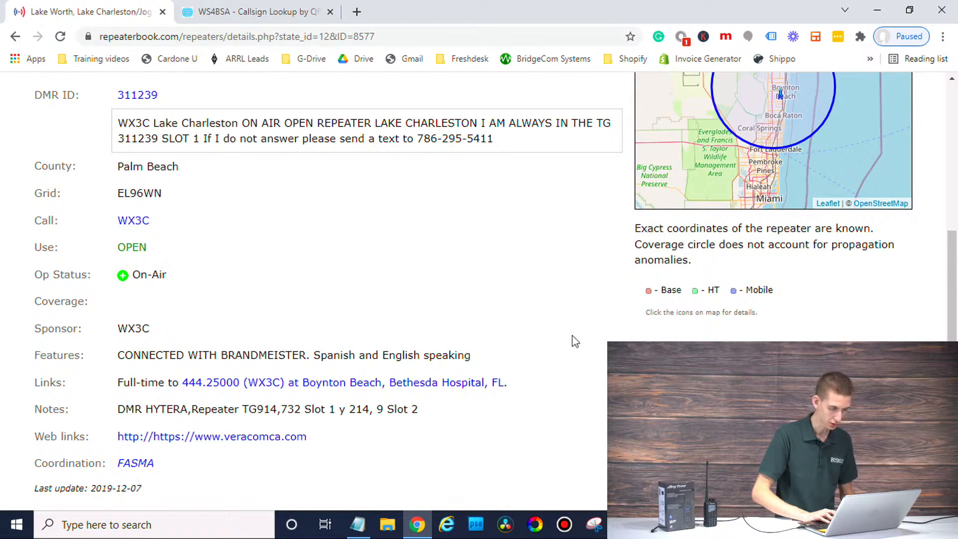
pyautogui.scroll(1, 575, 340)
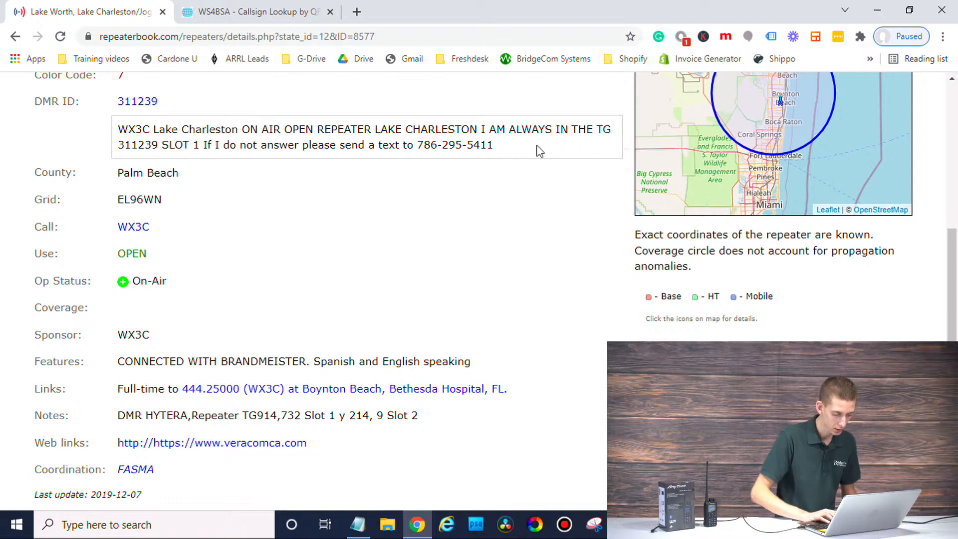
pyautogui.scroll(1, 508, 248)
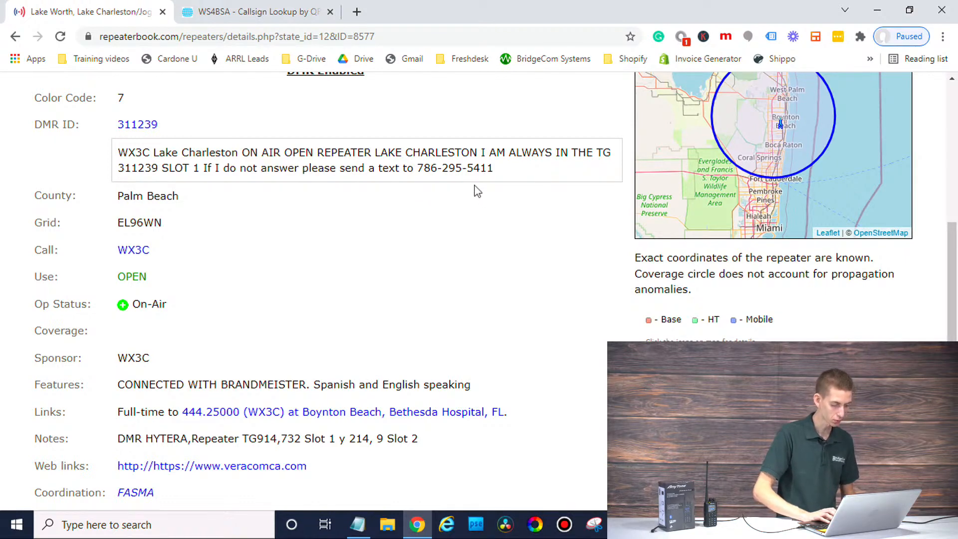
pyautogui.scroll(1, 478, 192)
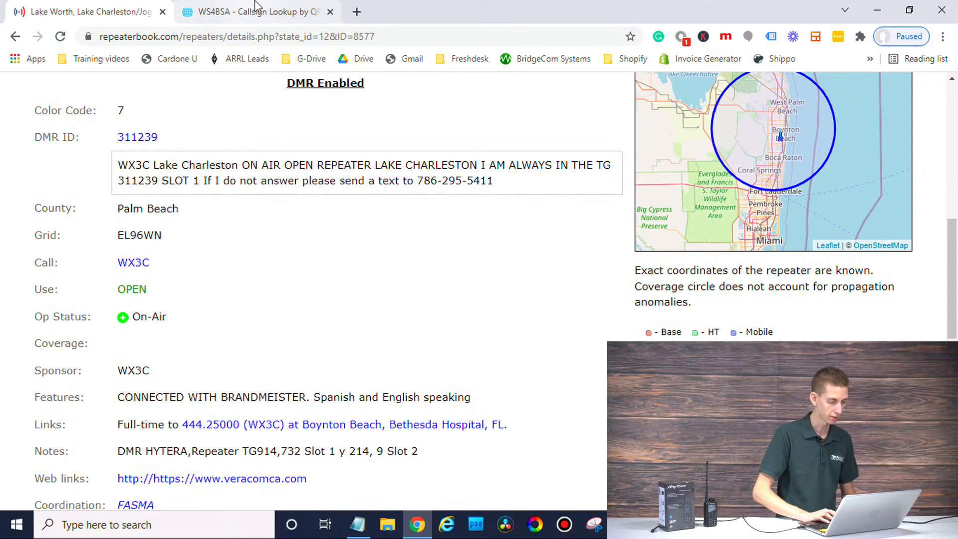
pyautogui.scroll(-1, 293, 171)
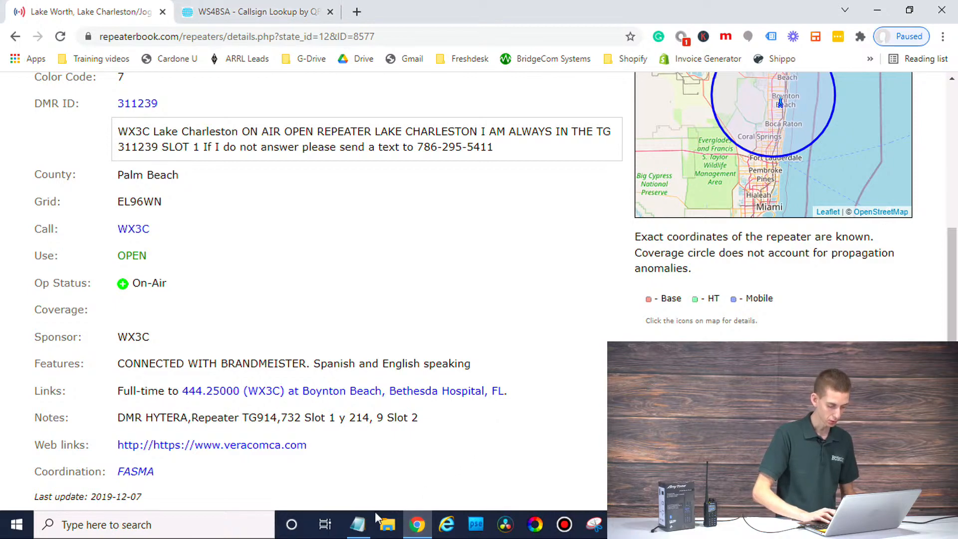
# Step: Start a 'Time Slot:' line below the colour code, checking the slot on the repeater page
pyautogui.click(359, 524)
pyautogui.press('Return')
pyautogui.press('Return')
pyautogui.write('Time Slot')
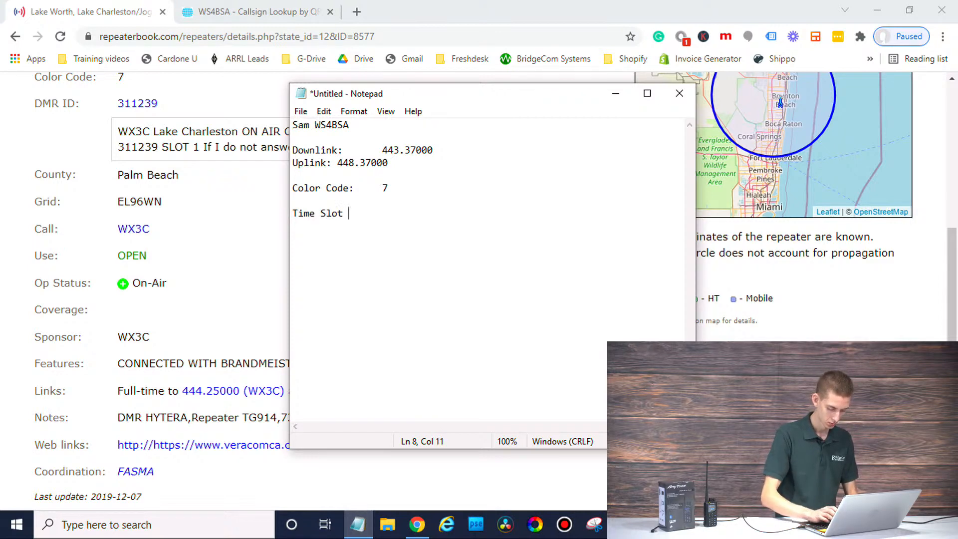
pyautogui.press('BackSpace')
pyautogui.write(':')
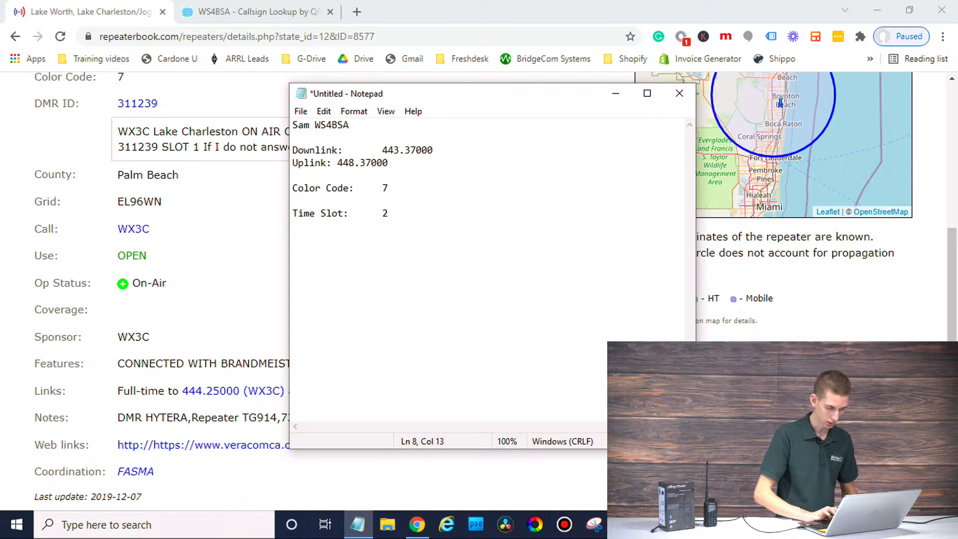
pyautogui.click(233, 269)
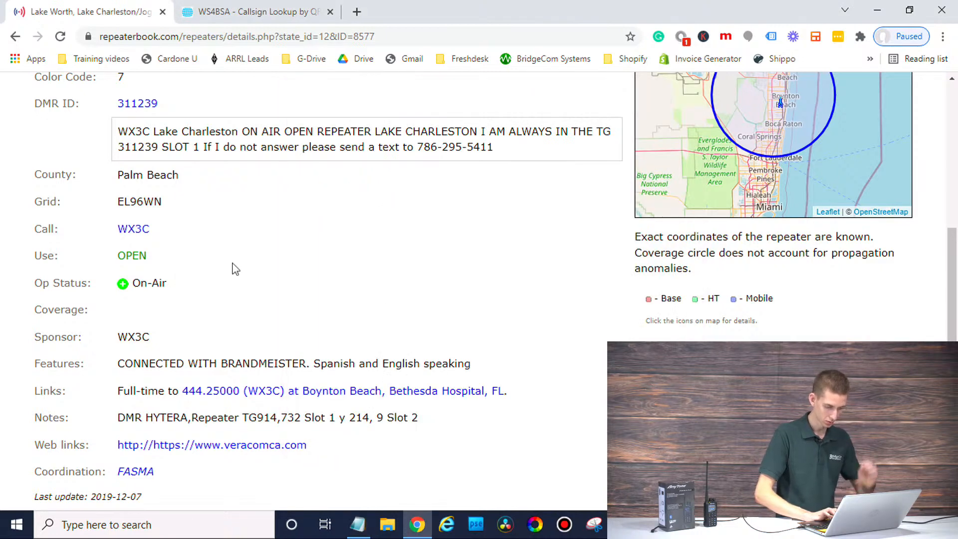
pyautogui.click(363, 532)
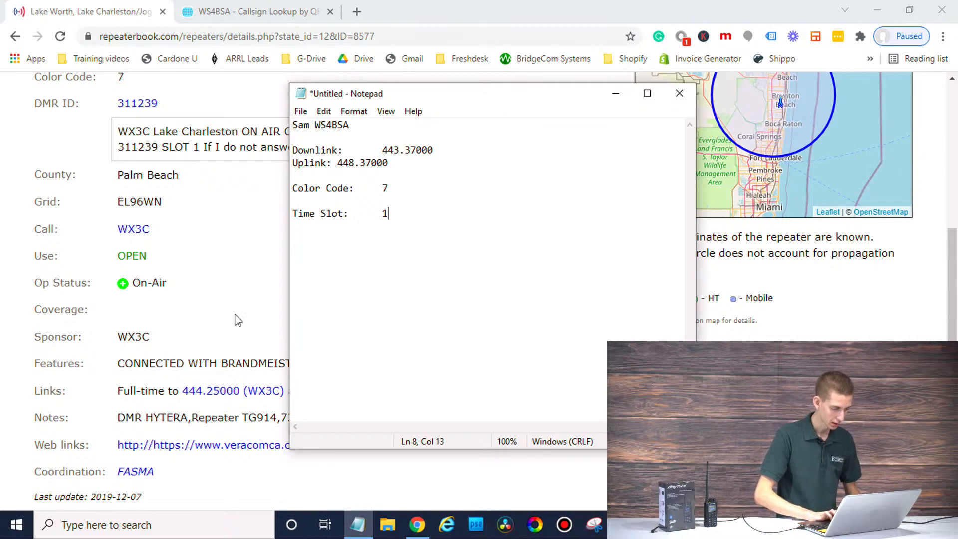
pyautogui.click(219, 278)
pyautogui.scroll(-1, 277, 303)
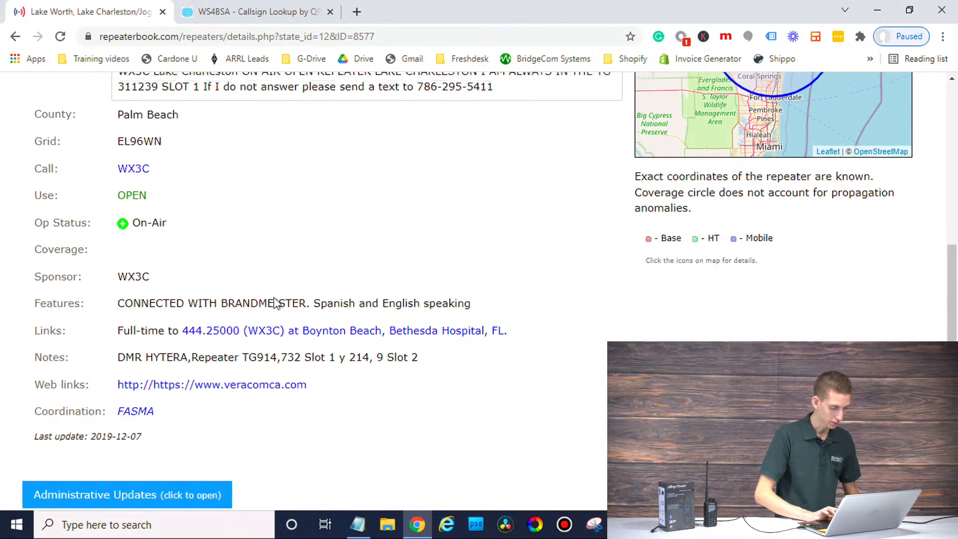
pyautogui.scroll(5, 277, 304)
pyautogui.scroll(2, 277, 303)
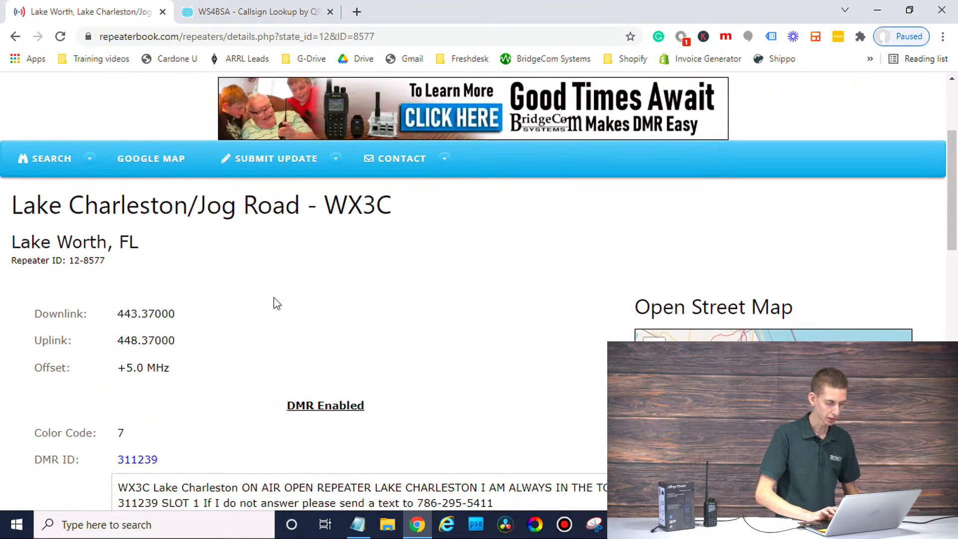
# Step: Delete the blank lines and tab-align the Uplink value with the Downlink value
pyautogui.click(356, 532)
pyautogui.click(303, 213)
pyautogui.click(304, 201)
pyautogui.press('BackSpace')
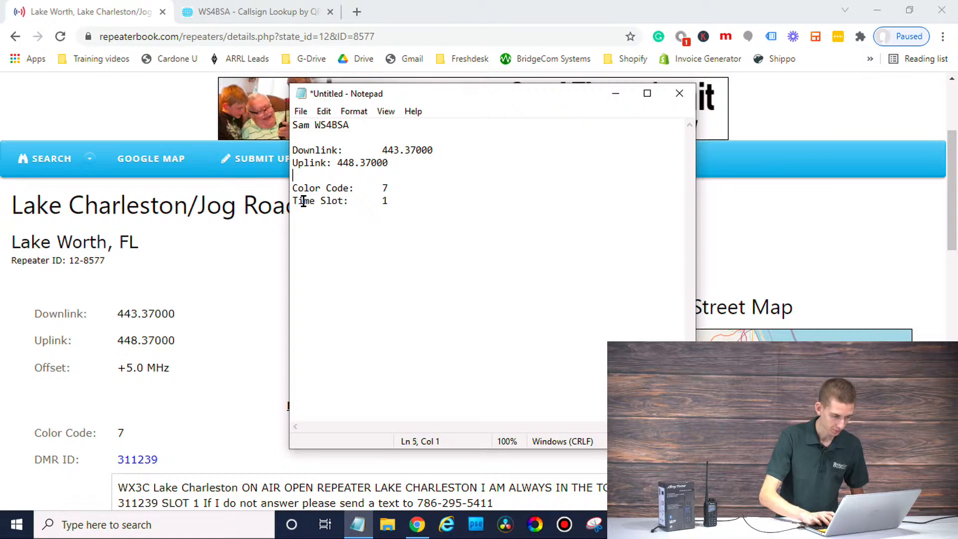
pyautogui.press('BackSpace')
pyautogui.click(382, 151)
pyautogui.click(338, 163)
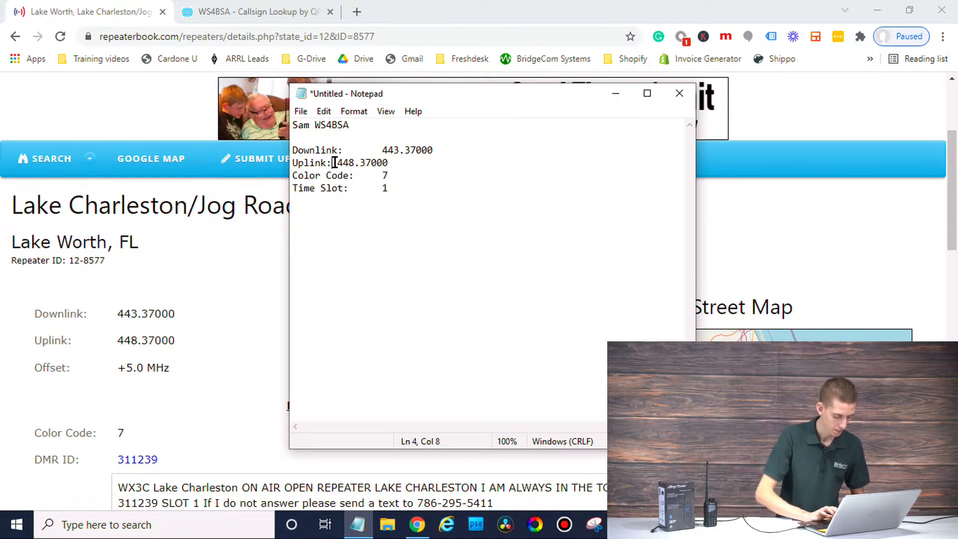
pyautogui.press('Tab')
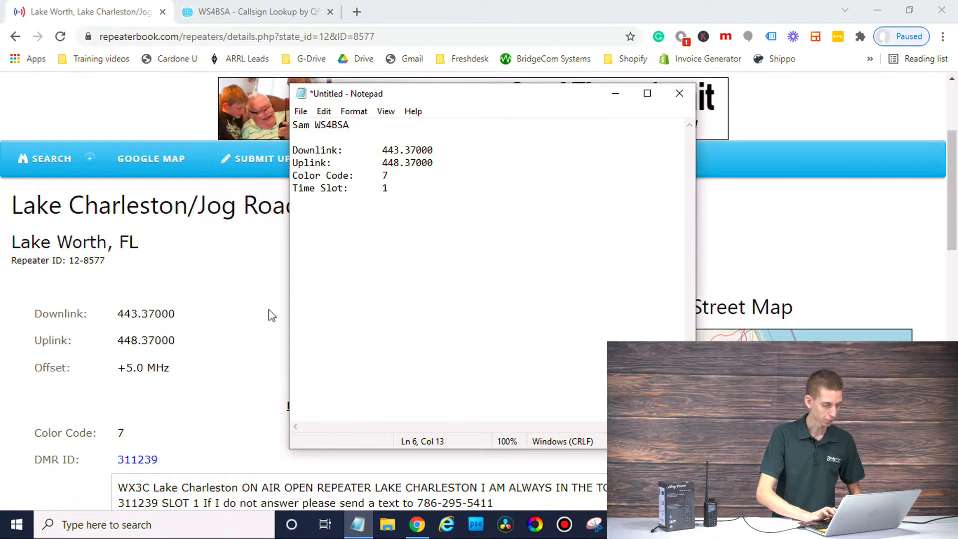
pyautogui.press('Return')
pyautogui.press('Return')
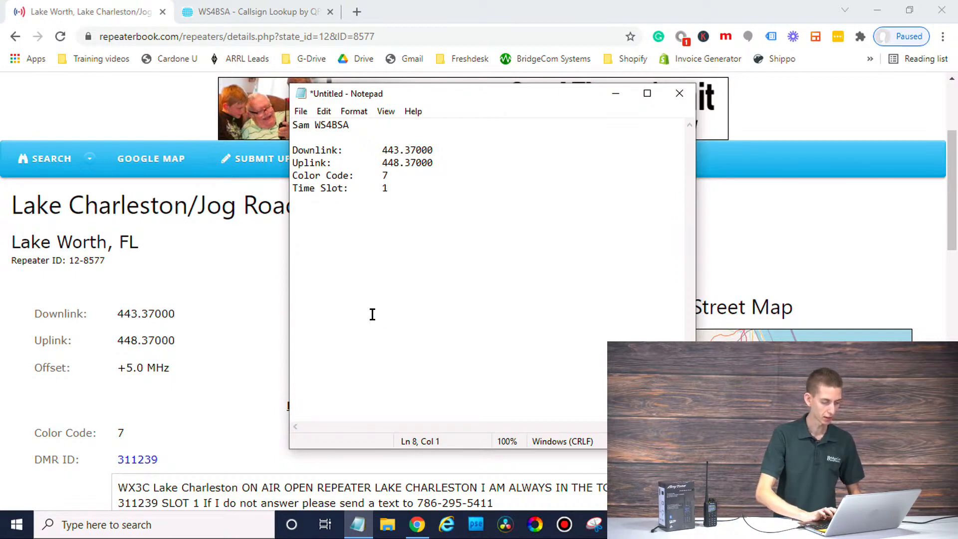
pyautogui.click(164, 361)
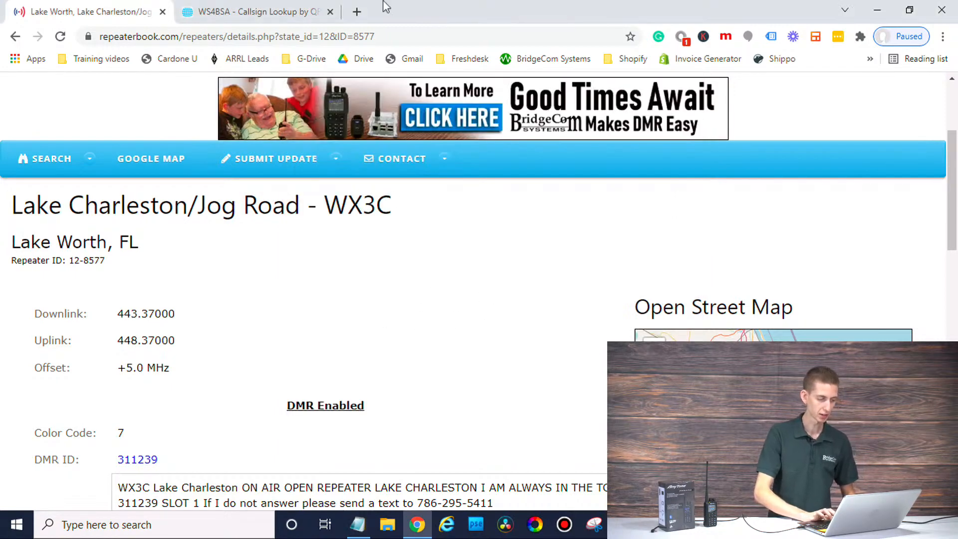
# Step: Open radioid.net in a new tab and go to the DMR user ID database search
pyautogui.click(357, 11)
pyautogui.write('r')
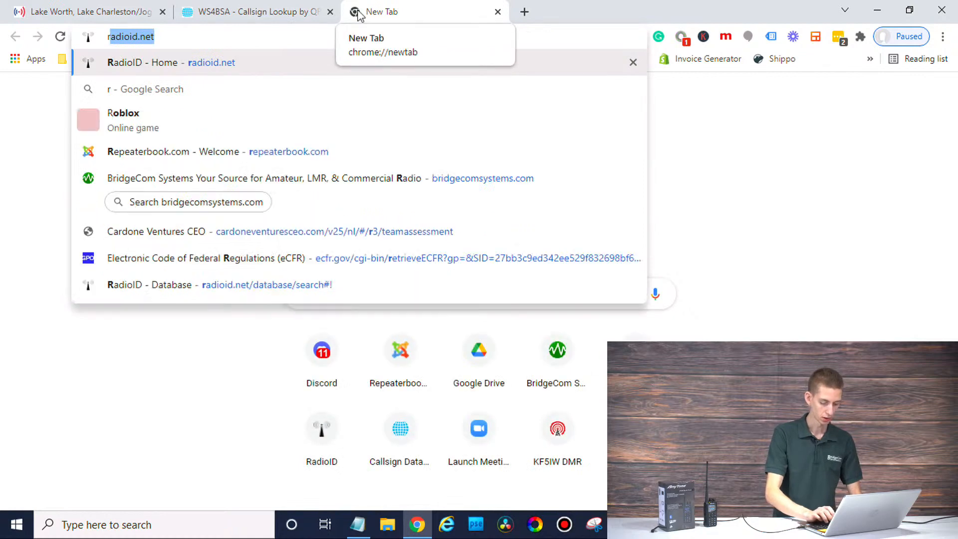
pyautogui.press('Return')
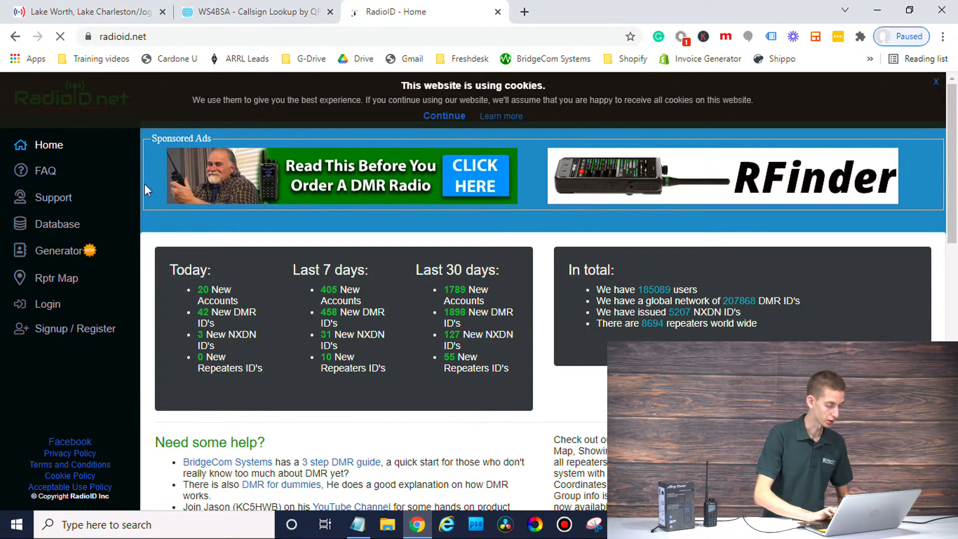
pyautogui.click(58, 224)
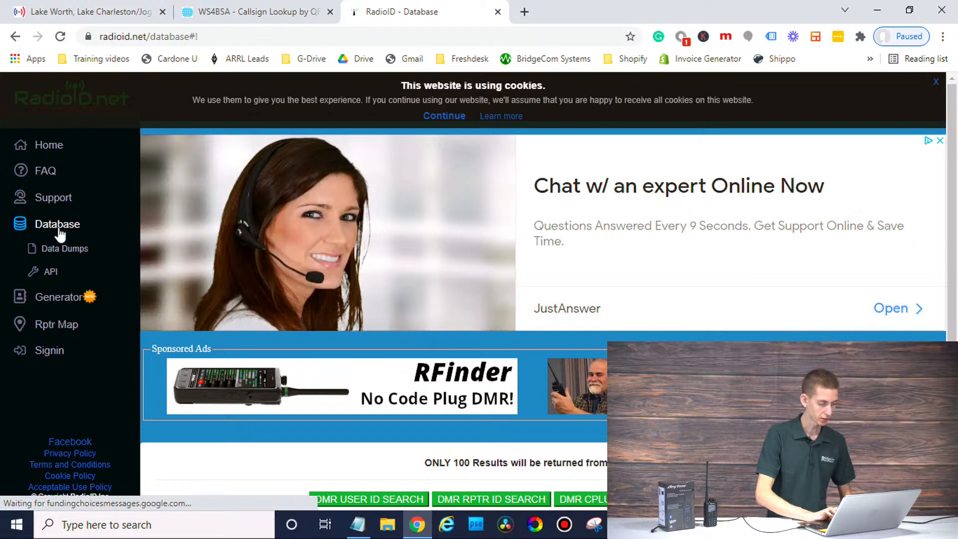
pyautogui.scroll(-5, 249, 329)
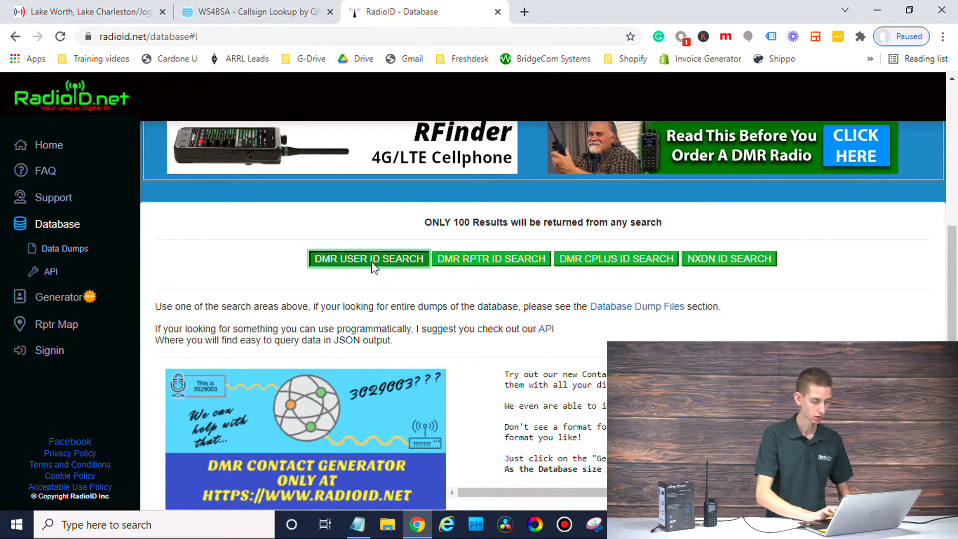
pyautogui.click(372, 263)
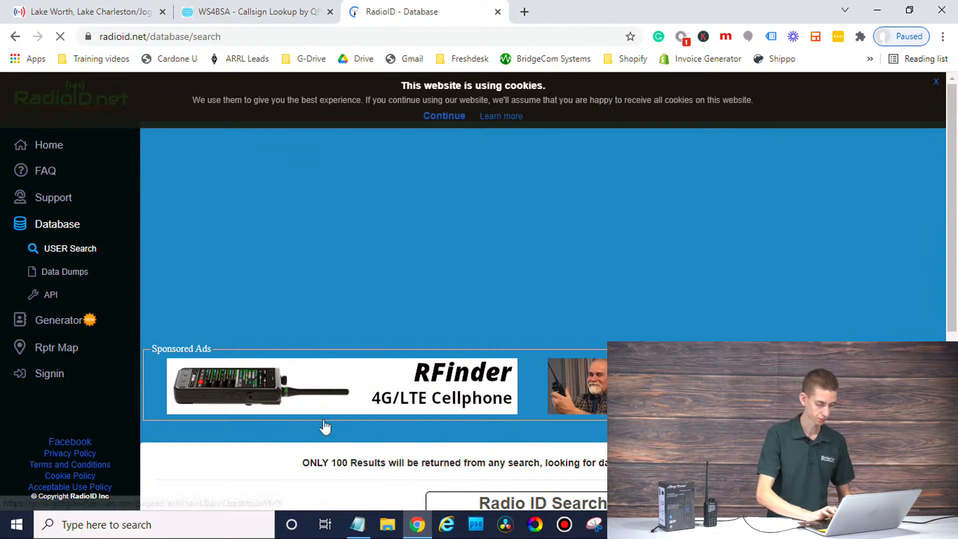
pyautogui.scroll(-2, 316, 476)
pyautogui.scroll(-3, 316, 476)
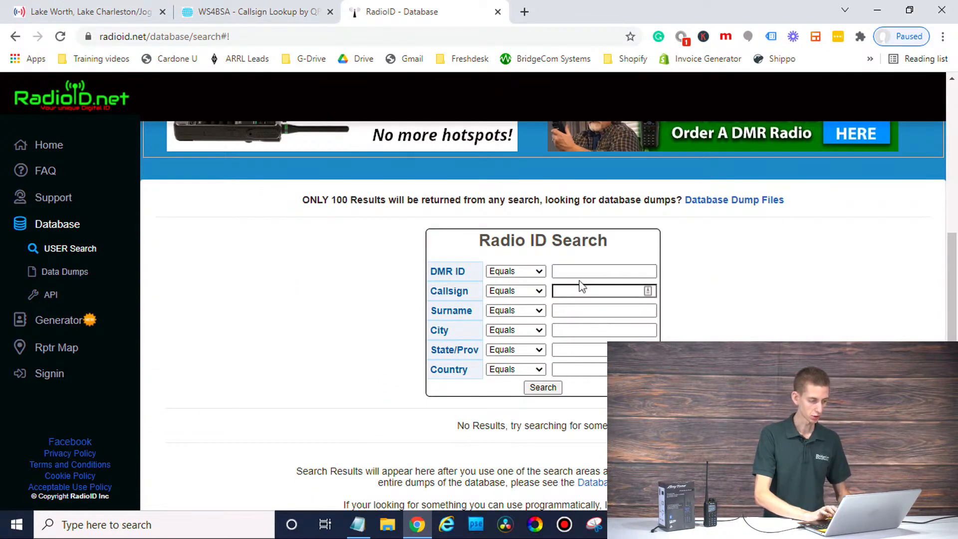
# Step: Search the callsign from the notes and locate the operator's DMR ID in the results
pyautogui.click(357, 524)
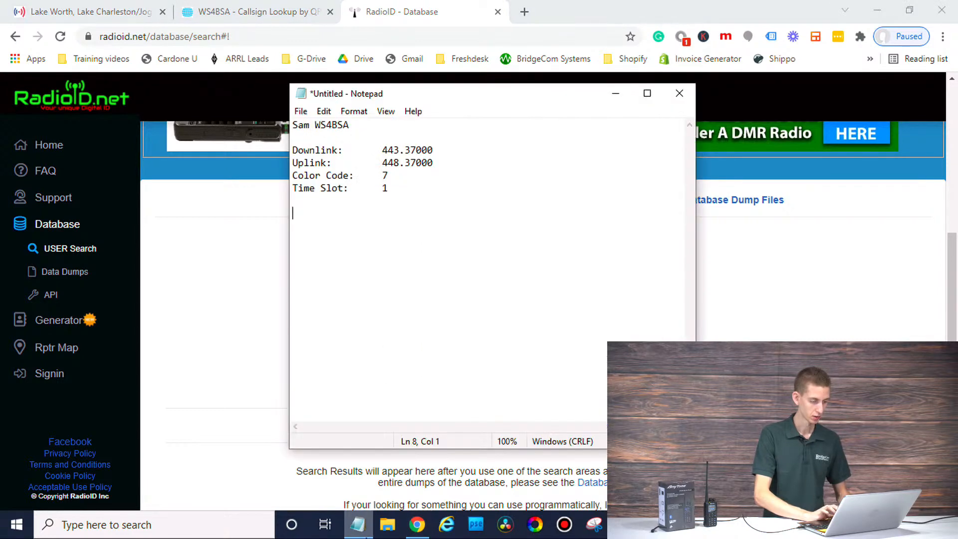
pyautogui.doubleClick(324, 128)
pyautogui.hotkey('ctrl', 'c')
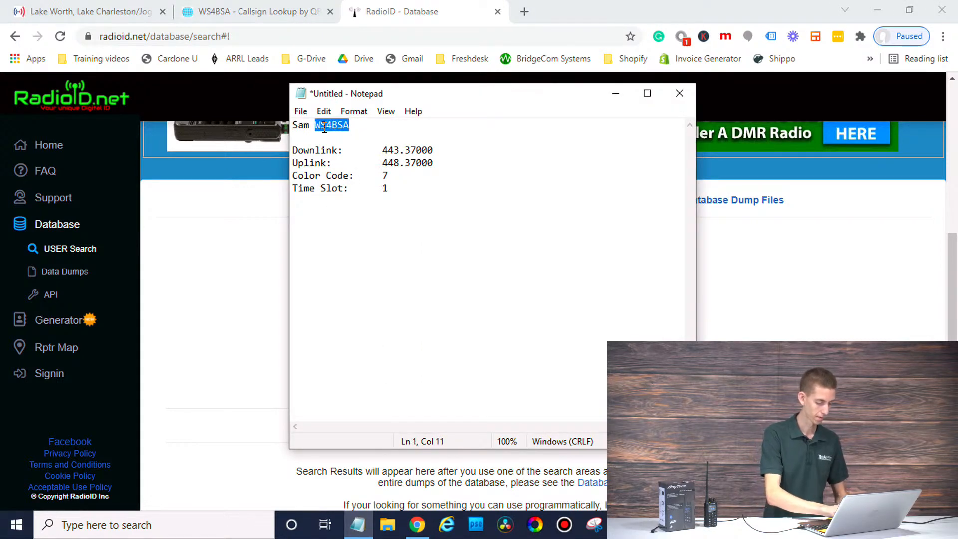
pyautogui.click(212, 349)
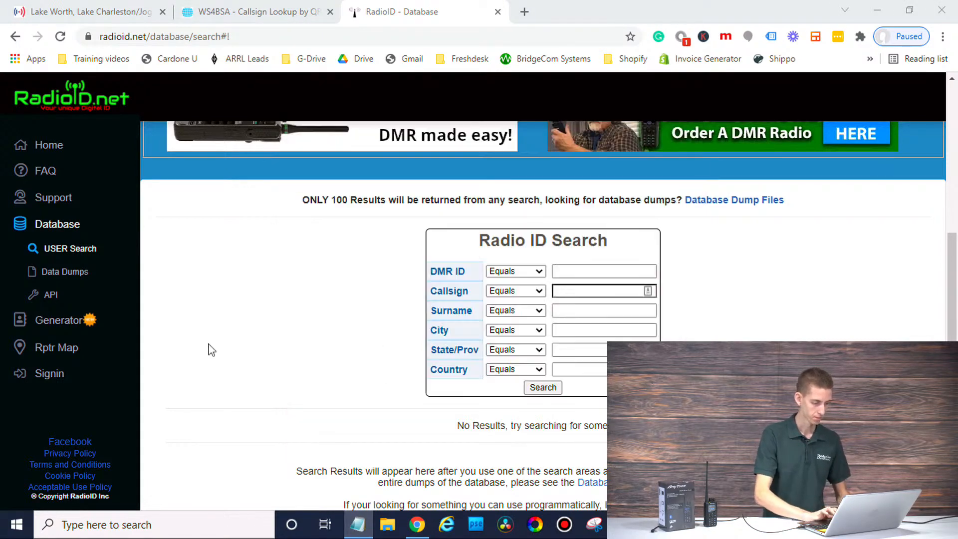
pyautogui.click(592, 291)
pyautogui.hotkey('ctrl', 'v')
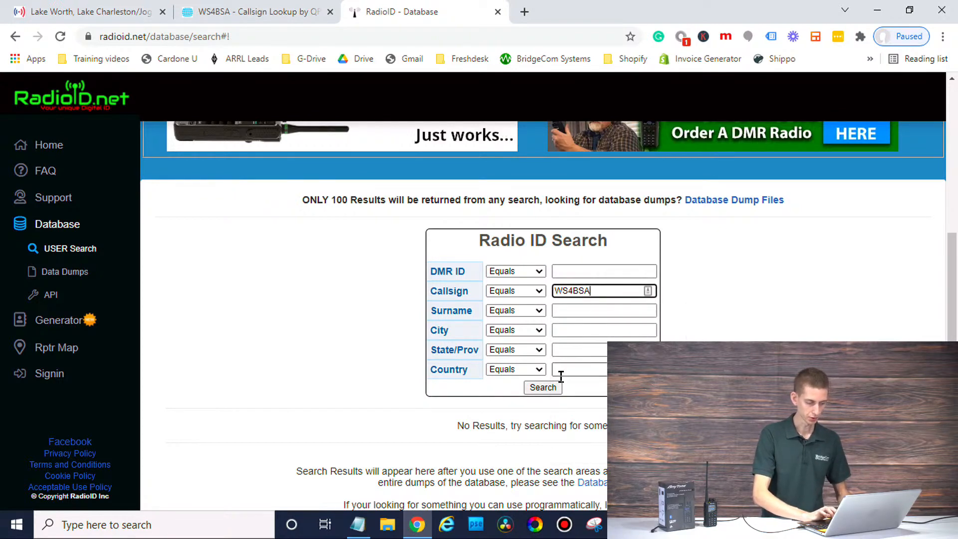
pyautogui.click(553, 391)
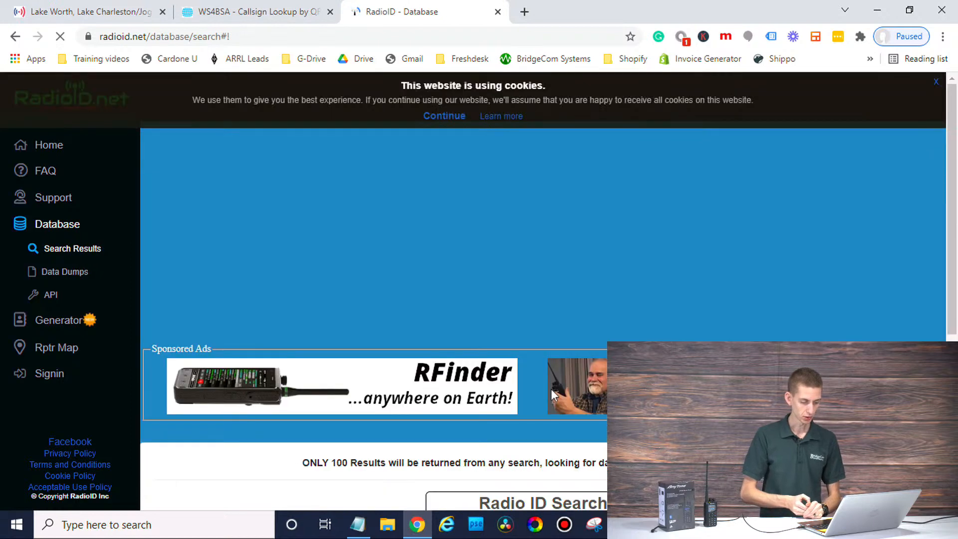
pyautogui.scroll(-5, 200, 484)
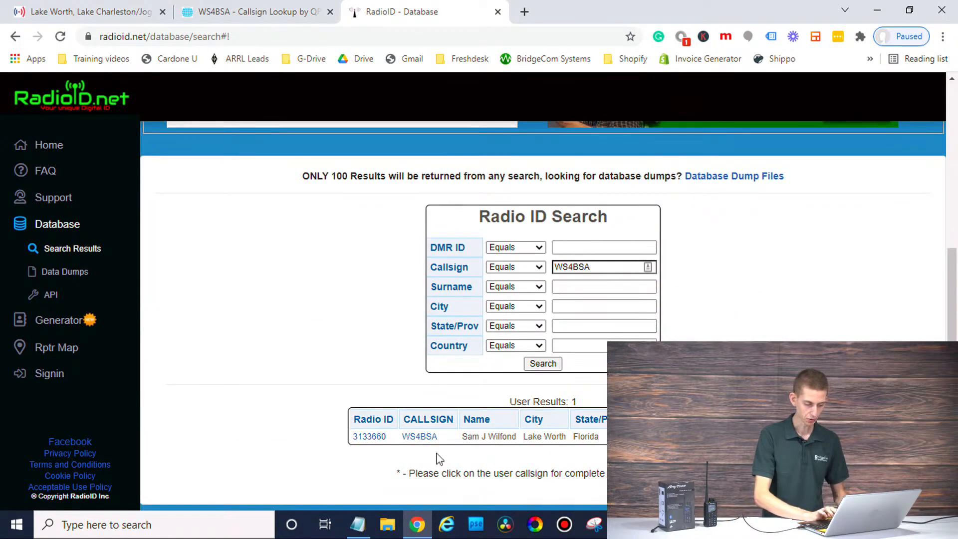
pyautogui.moveTo(389, 437); pyautogui.dragTo(354, 437)
pyautogui.click(283, 428)
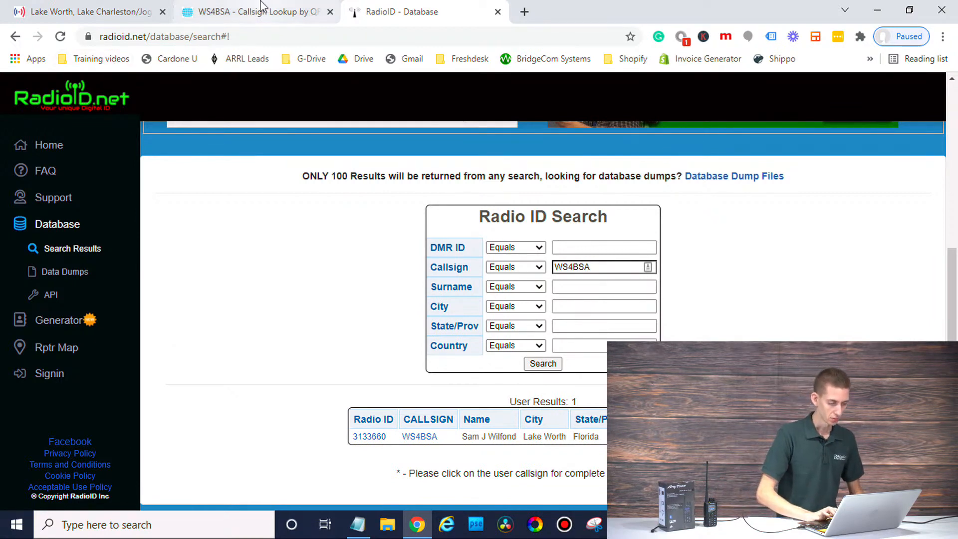
pyautogui.click(358, 524)
# Step: Add a 'DMR ID:' line with the operator's Radio ID number to the notes
pyautogui.click(402, 287)
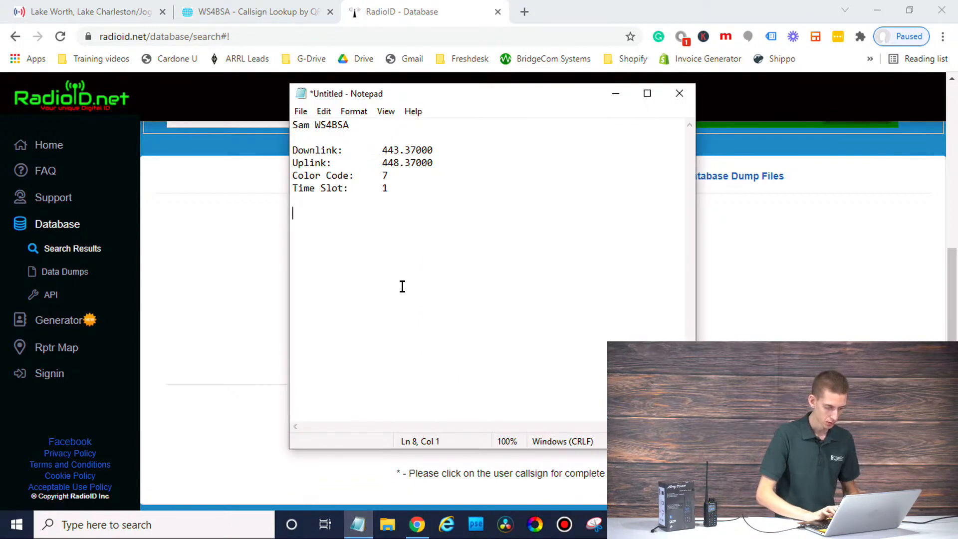
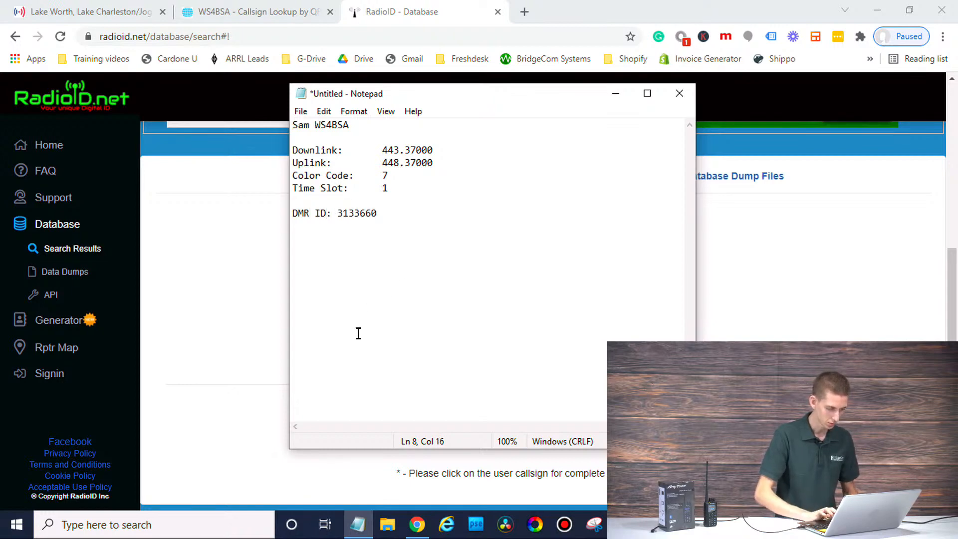
pyautogui.click(215, 394)
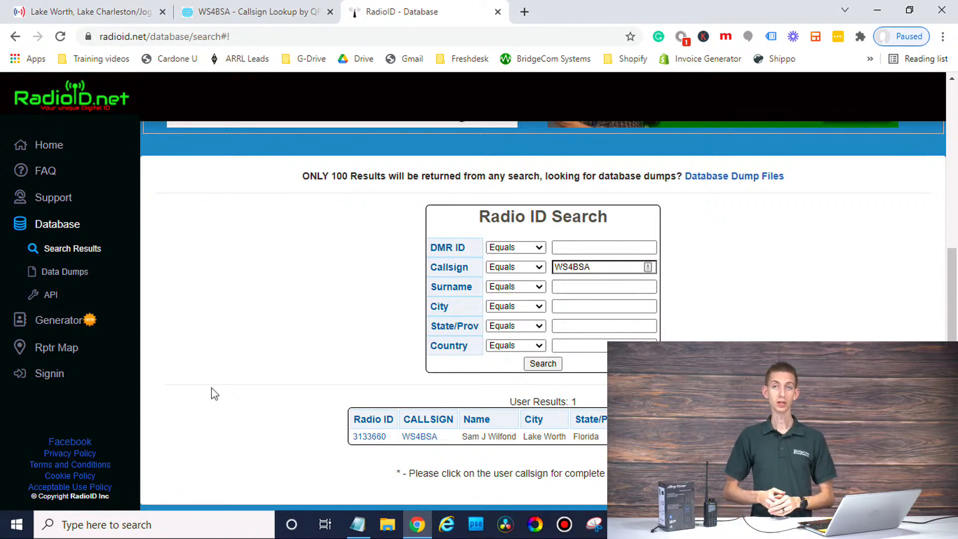
# Step: Close the QRZ callsign lookup tab and return to the RadioID search results
pyautogui.click(280, 12)
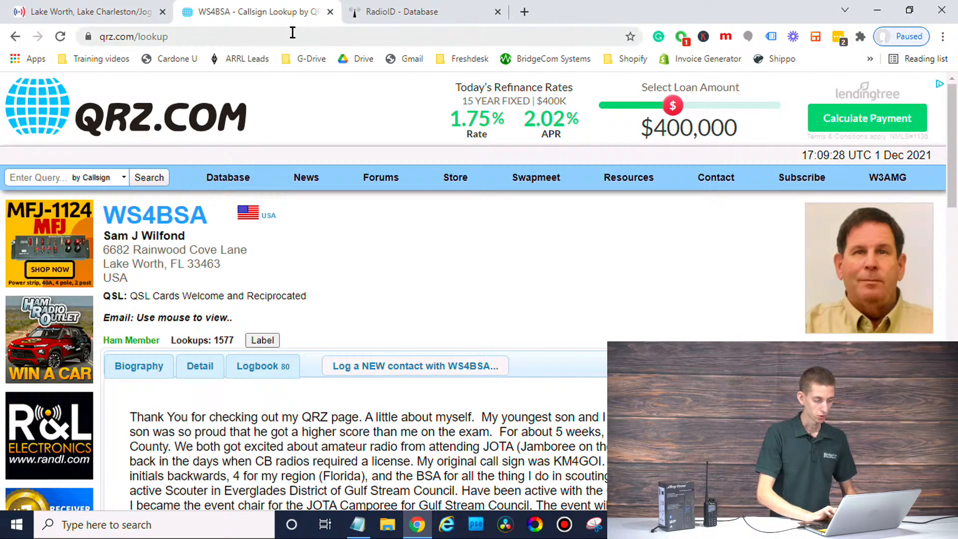
pyautogui.click(382, 12)
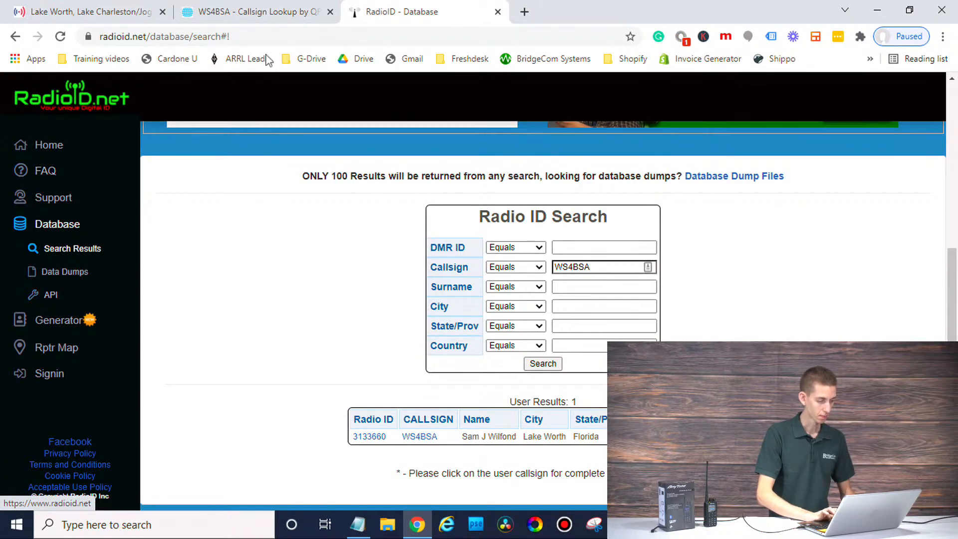
pyautogui.click(330, 11)
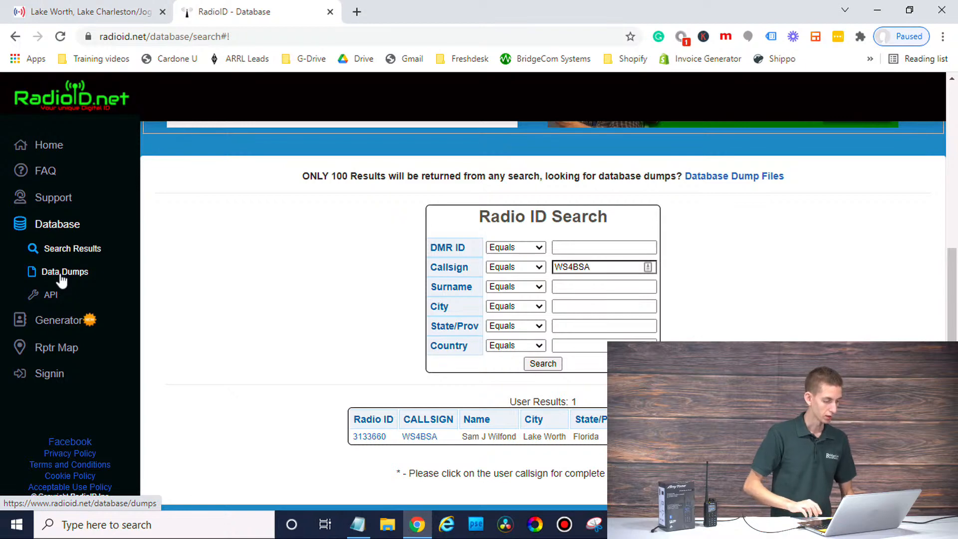
# Step: From the RadioID home page, open Database > Data Dumps in a new tab and download user.csv
pyautogui.click(57, 146)
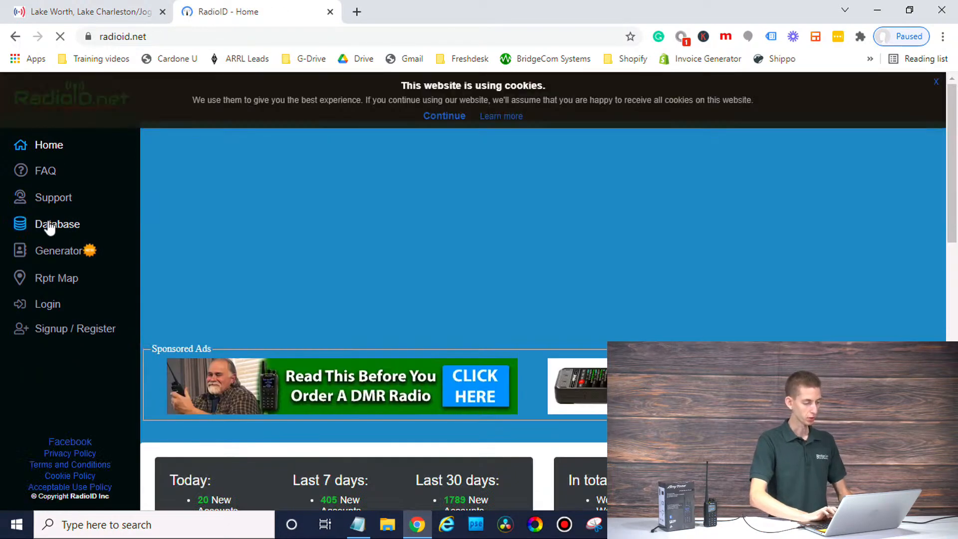
pyautogui.click(50, 226)
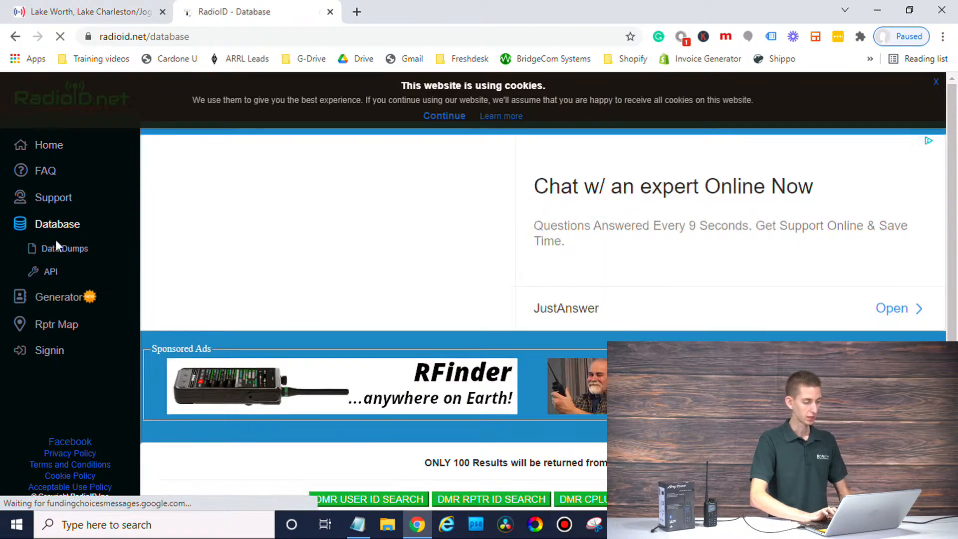
pyautogui.click(64, 252)
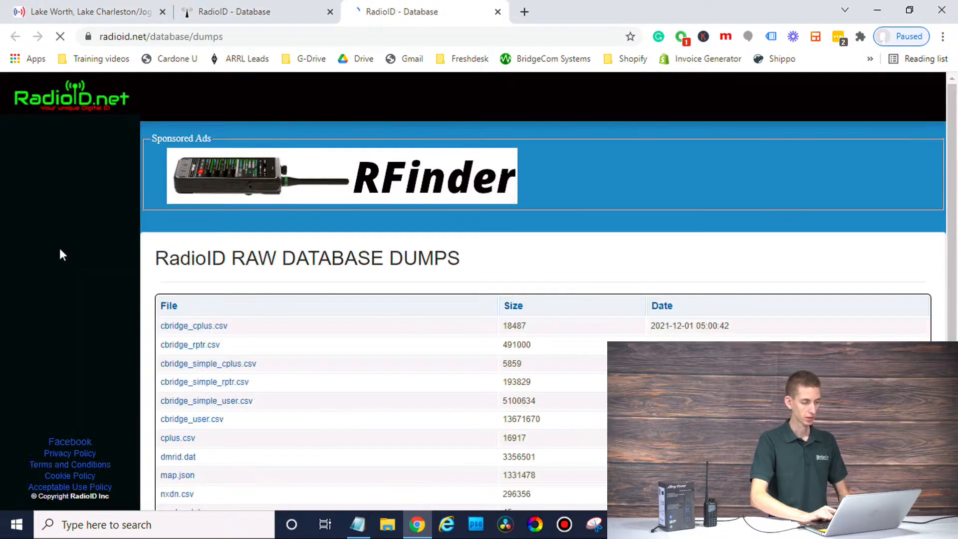
pyautogui.scroll(-5, 374, 367)
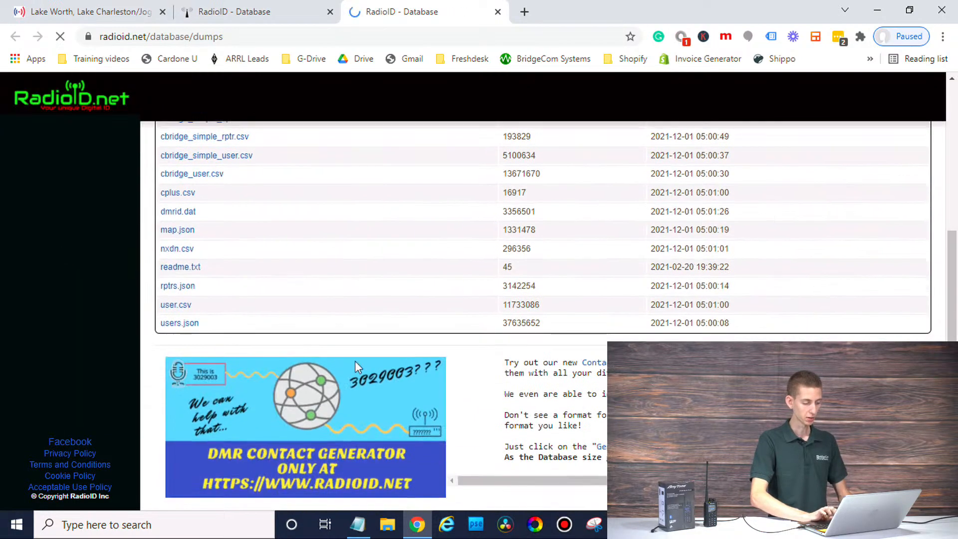
pyautogui.click(178, 305)
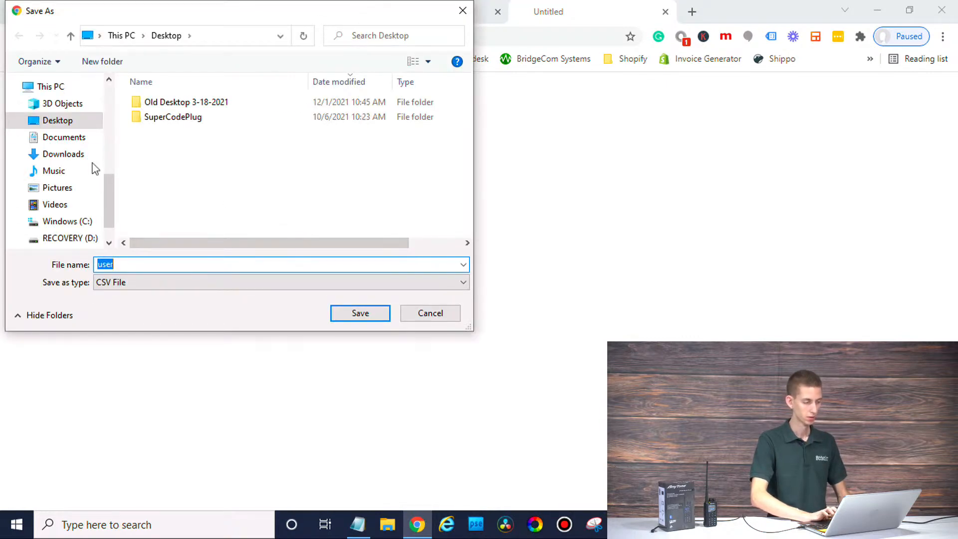
# Step: Save user.csv to the Desktop, dismiss the page advertisement, and start a blank new tab
pyautogui.click(75, 121)
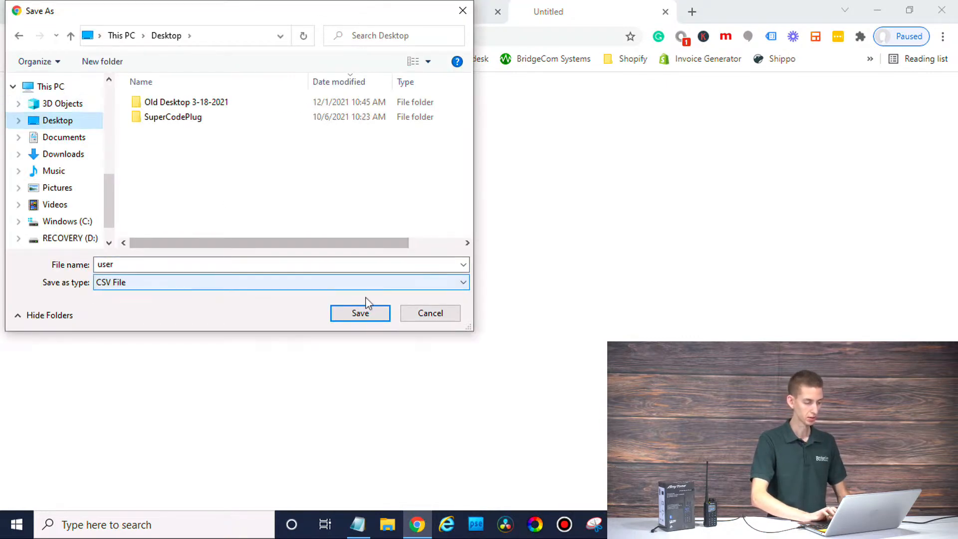
pyautogui.click(369, 317)
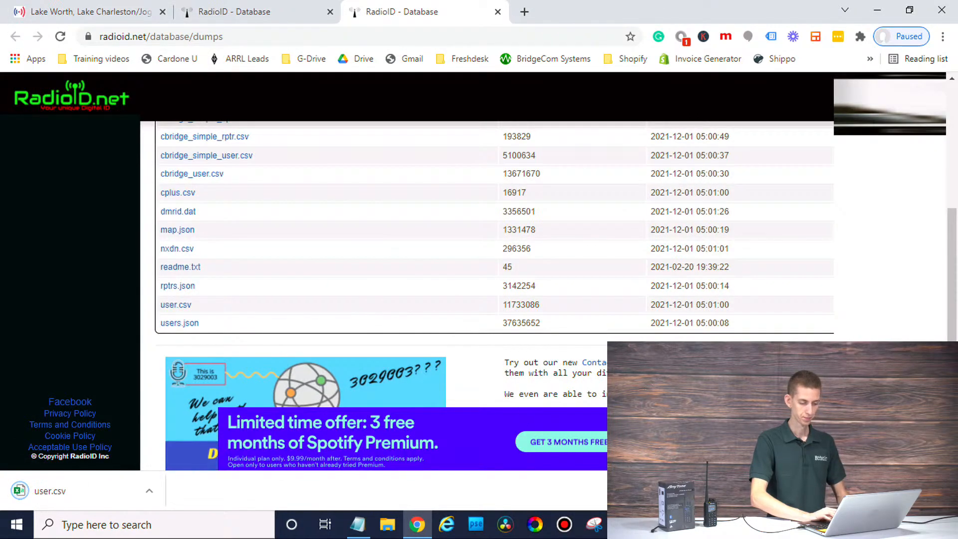
pyautogui.click(723, 414)
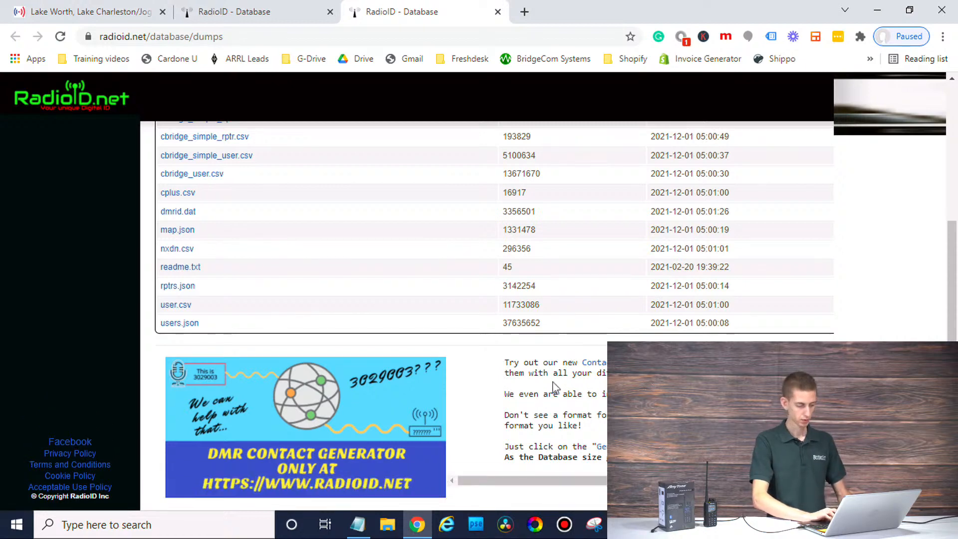
pyautogui.scroll(5, 444, 154)
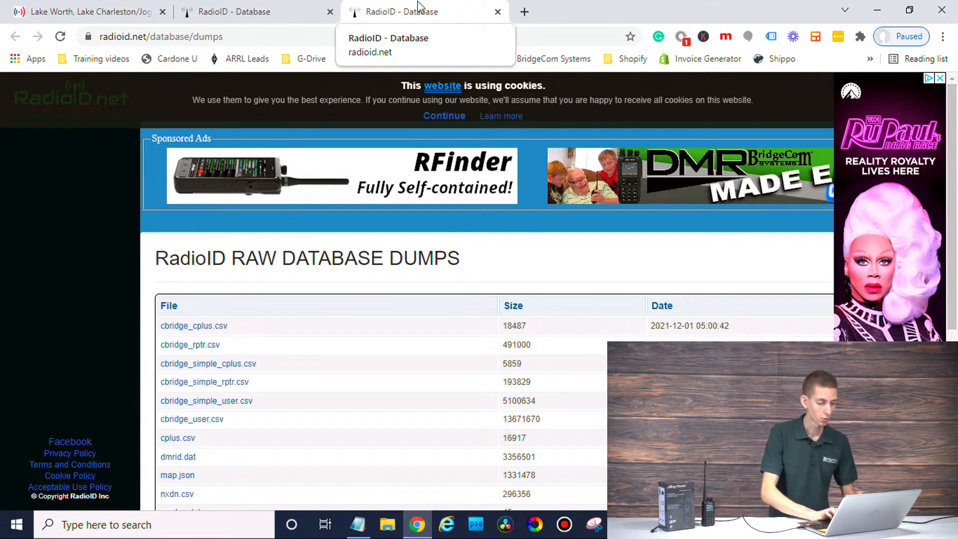
pyautogui.click(524, 12)
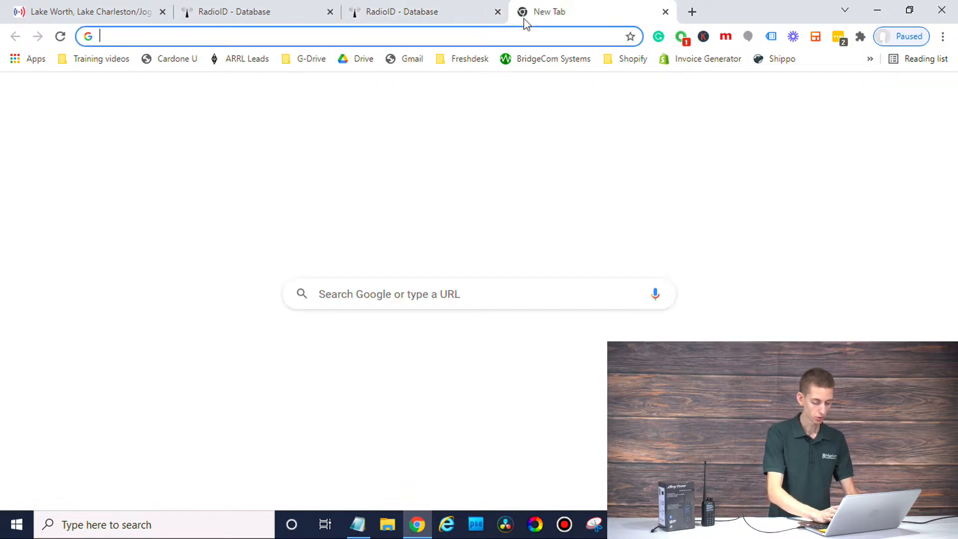
# Step: Open pistar.uk's BrandMeister Talkgroup List, search 'parrot' and select the TG 9990 Parrot row
pyautogui.write('pistar')
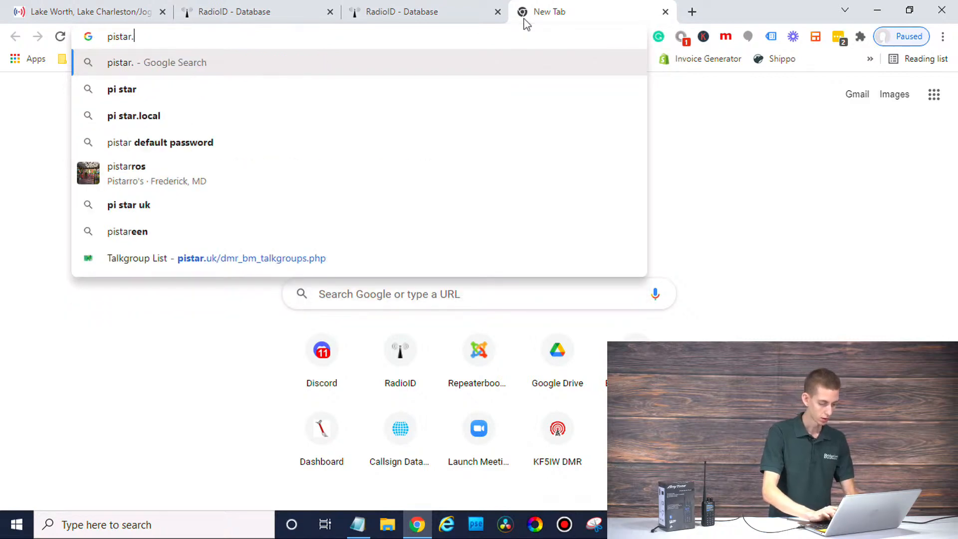
pyautogui.write('.uk')
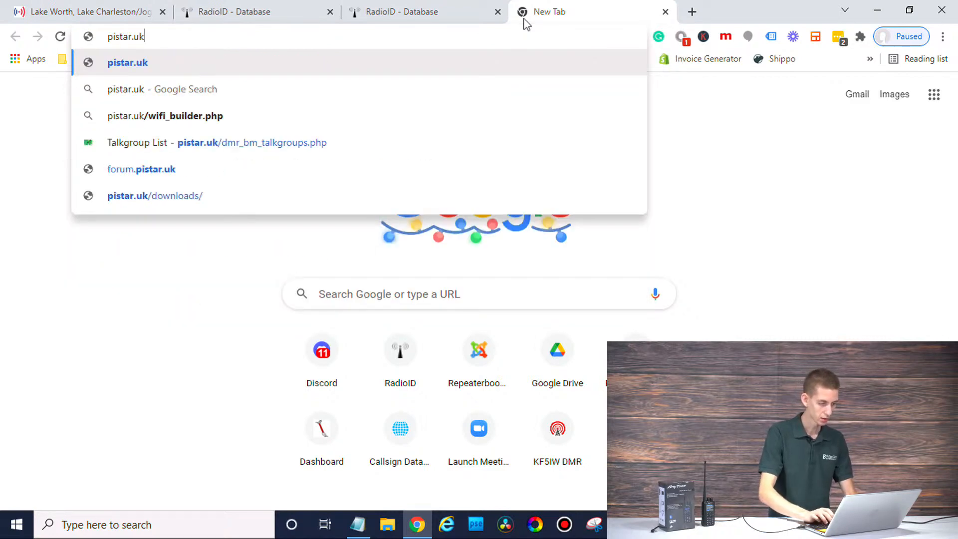
pyautogui.click(311, 151)
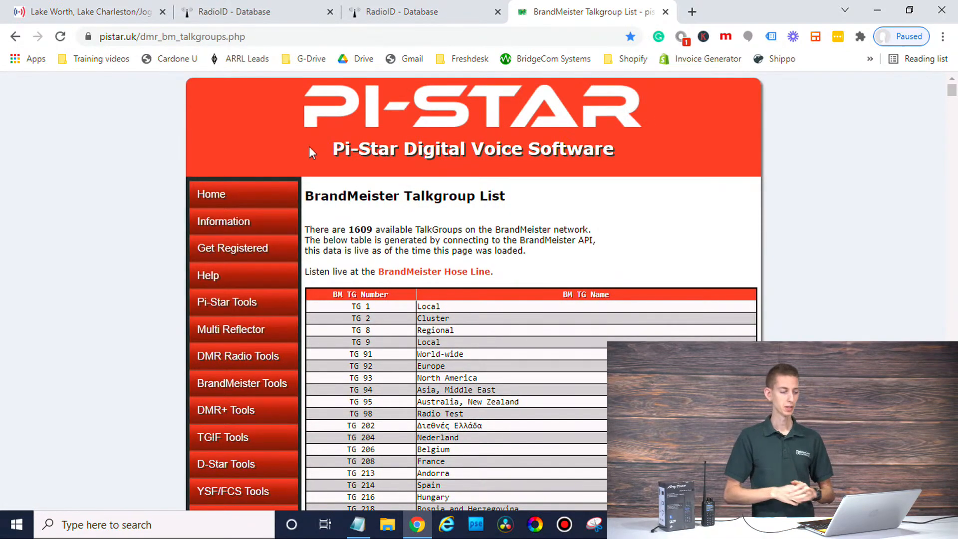
pyautogui.scroll(-2, 666, 267)
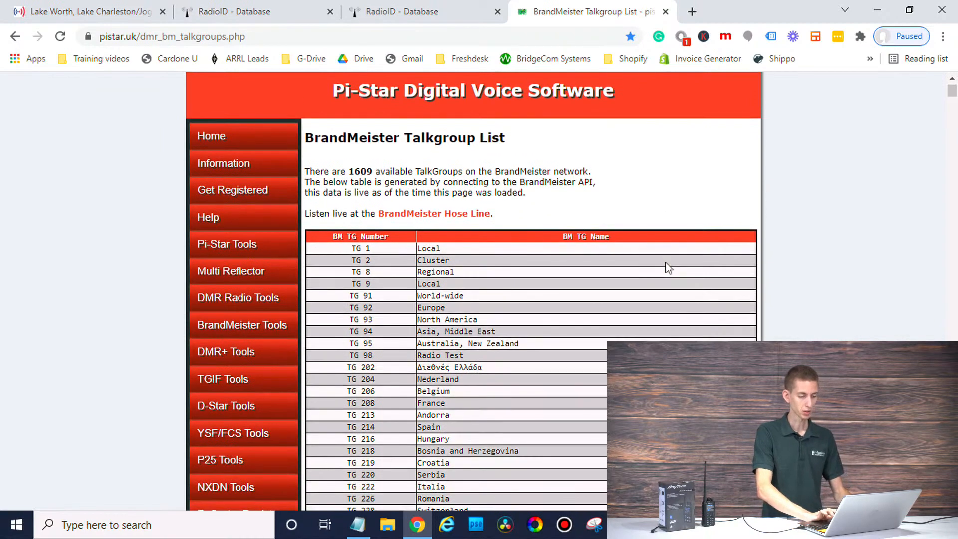
pyautogui.scroll(-6, 666, 262)
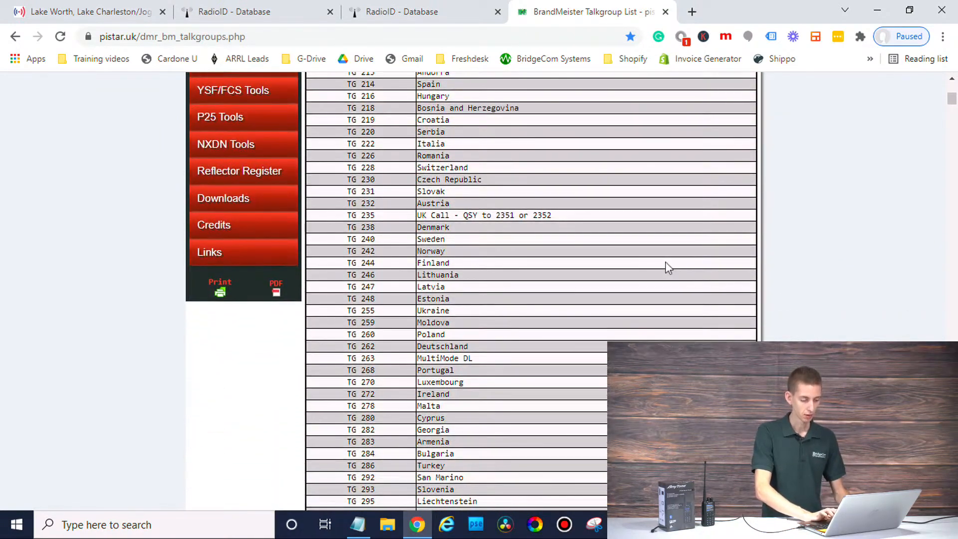
pyautogui.scroll(-4, 543, 392)
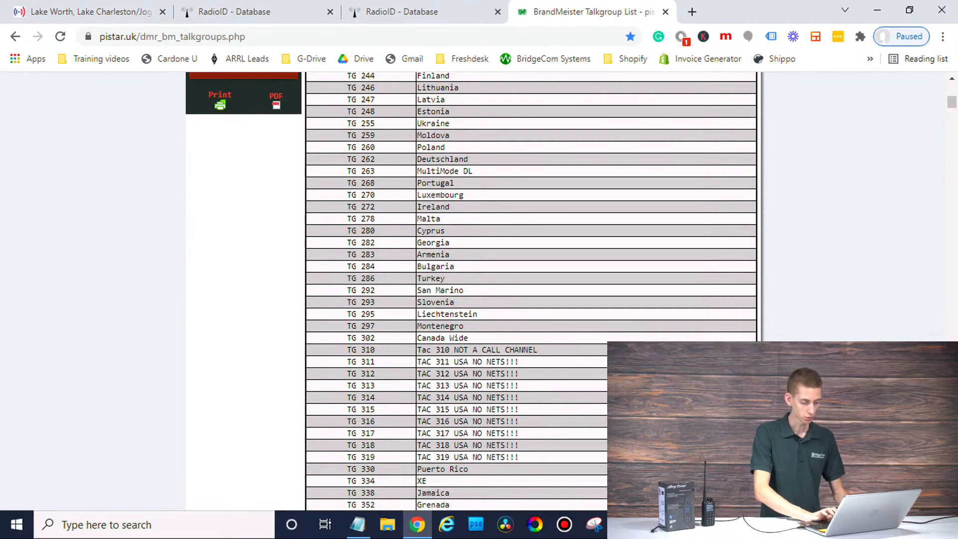
pyautogui.scroll(-3, 531, 292)
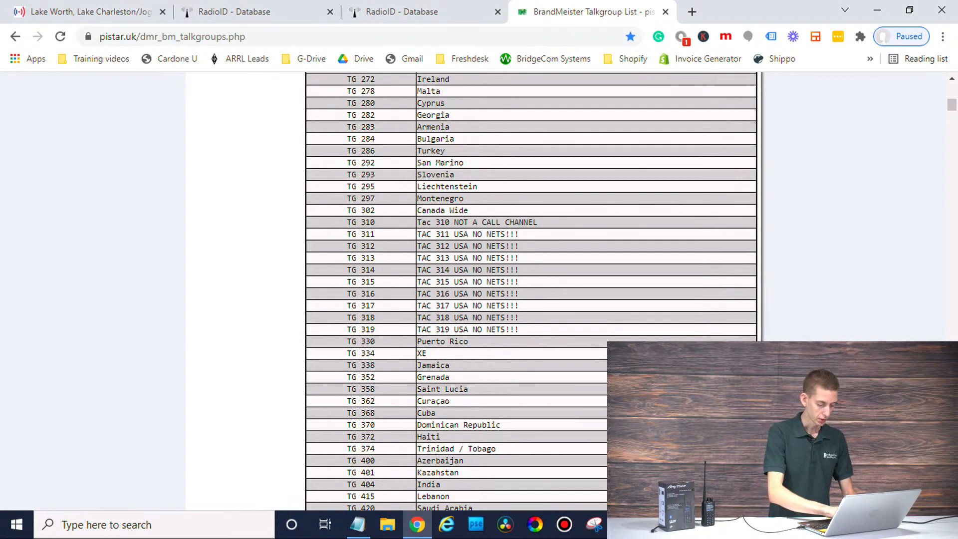
pyautogui.hotkey('ctrl', 'f')
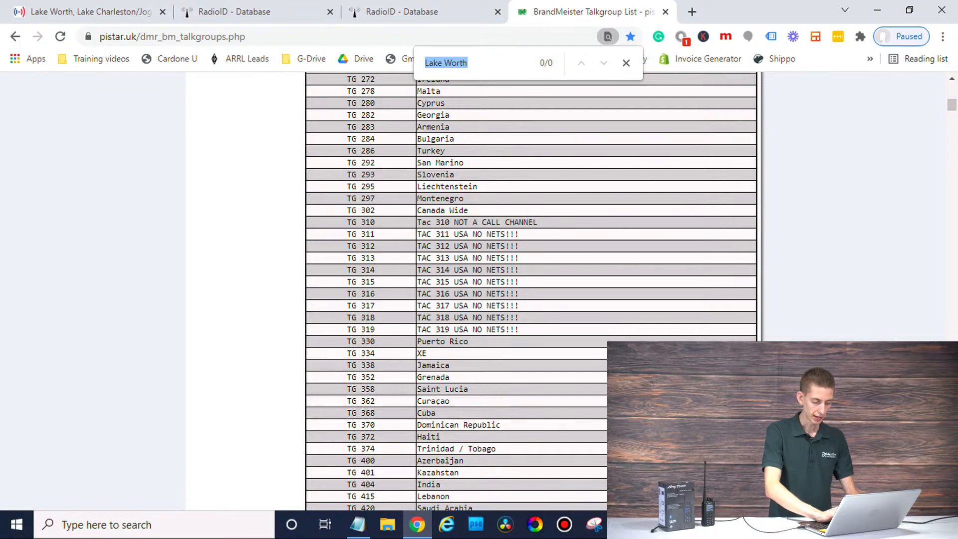
pyautogui.write('parrot')
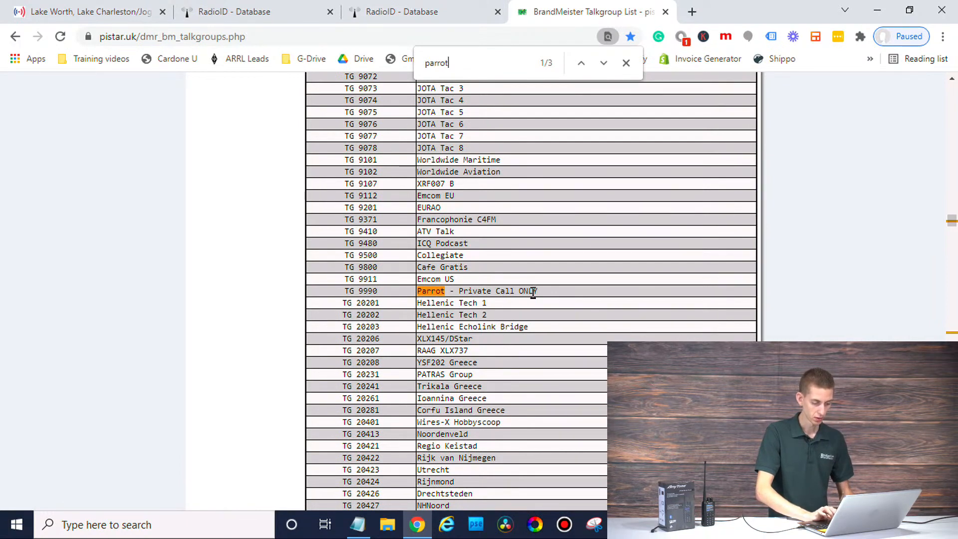
pyautogui.moveTo(542, 294); pyautogui.dragTo(345, 295)
pyautogui.hotkey('ctrl', 'c')
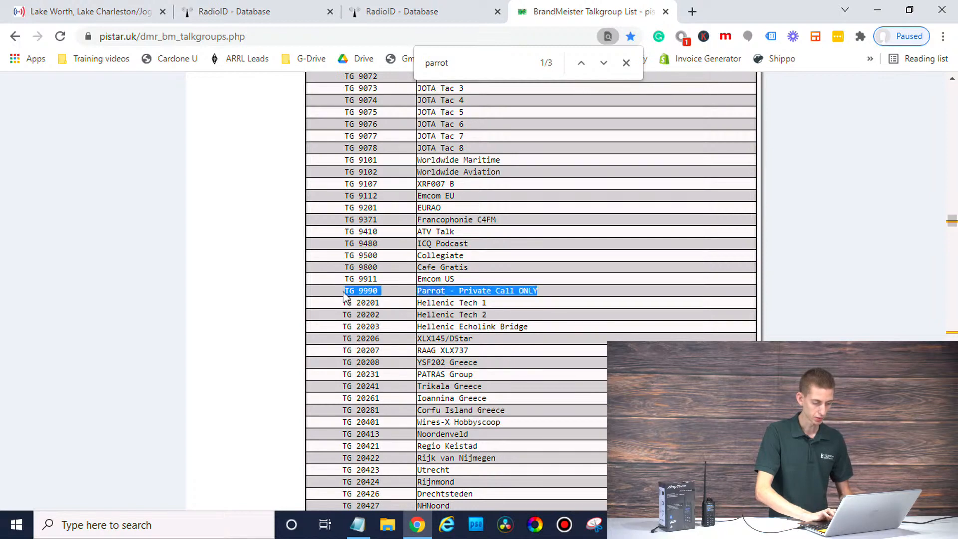
pyautogui.click(357, 524)
# Step: Add a 'Talk groups:' heading to the notes and paste TG 9990 Parrot beneath it
pyautogui.press('Return')
pyautogui.press('Return')
pyautogui.write('T')
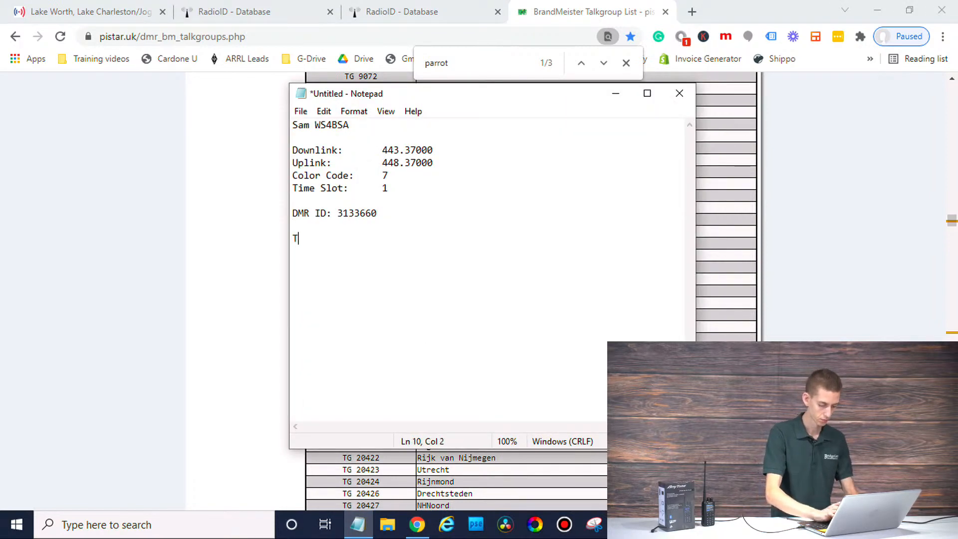
pyautogui.write('alk groups')
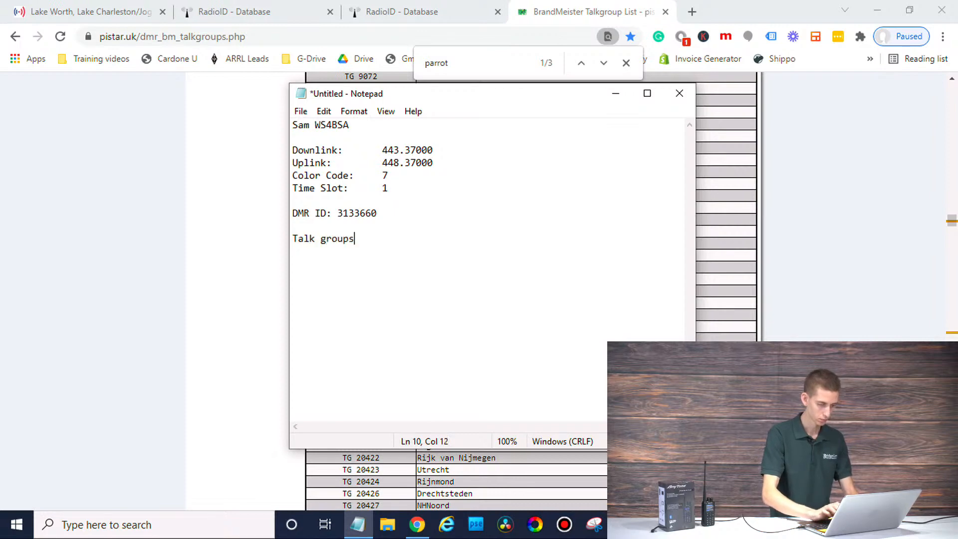
pyautogui.write(':')
pyautogui.press('Return')
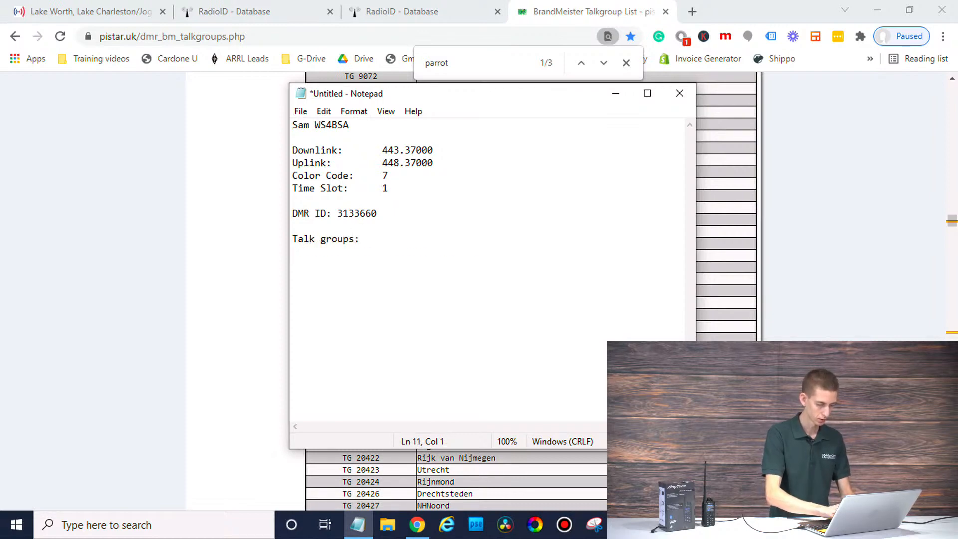
pyautogui.hotkey('ctrl', 'v')
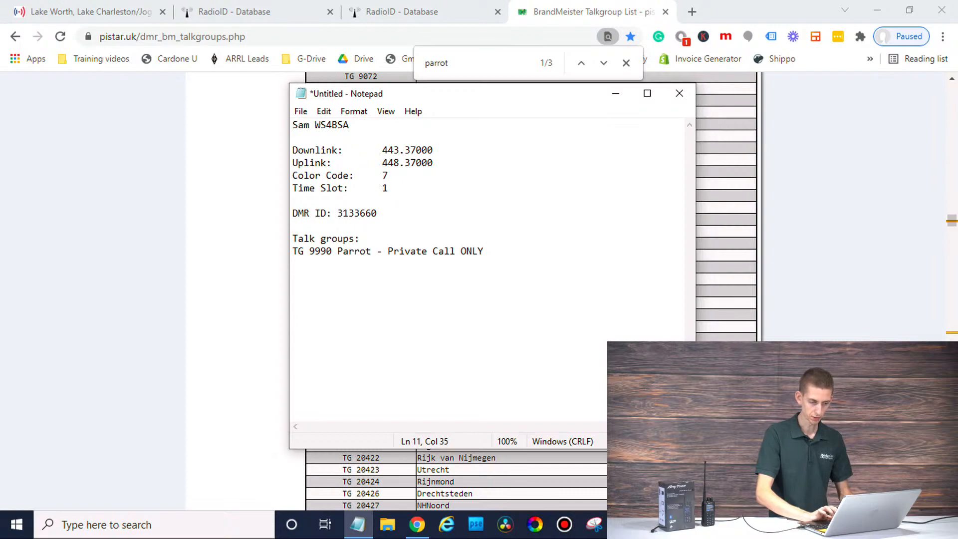
# Step: Tile Chrome and Notepad side by side, then copy TG 3112 Florida into the notes
pyautogui.moveTo(507, 100); pyautogui.dragTo(956, 131)
pyautogui.click(363, 214)
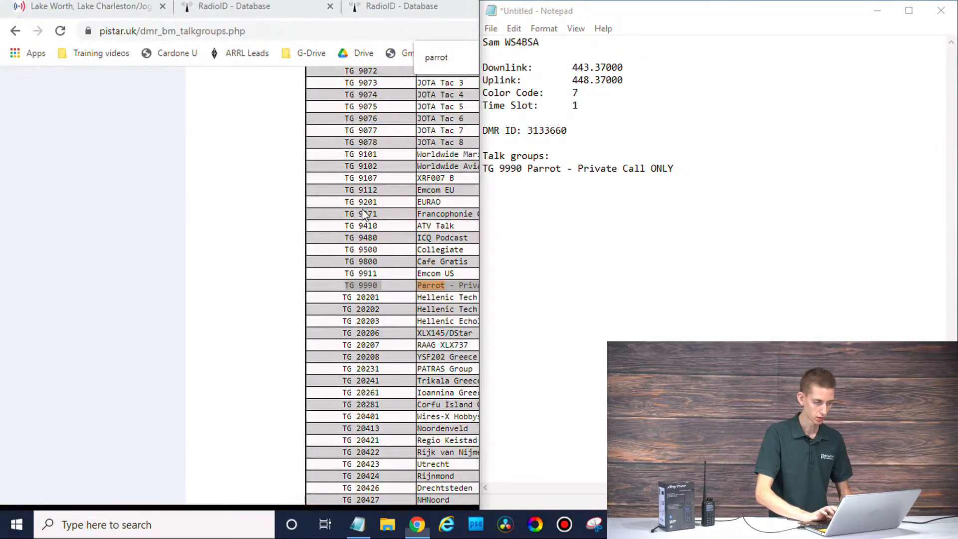
pyautogui.press('BackSpace')
pyautogui.press('BackSpace')
pyautogui.press('BackSpace')
pyautogui.press('BackSpace')
pyautogui.press('BackSpace')
pyautogui.press('BackSpace')
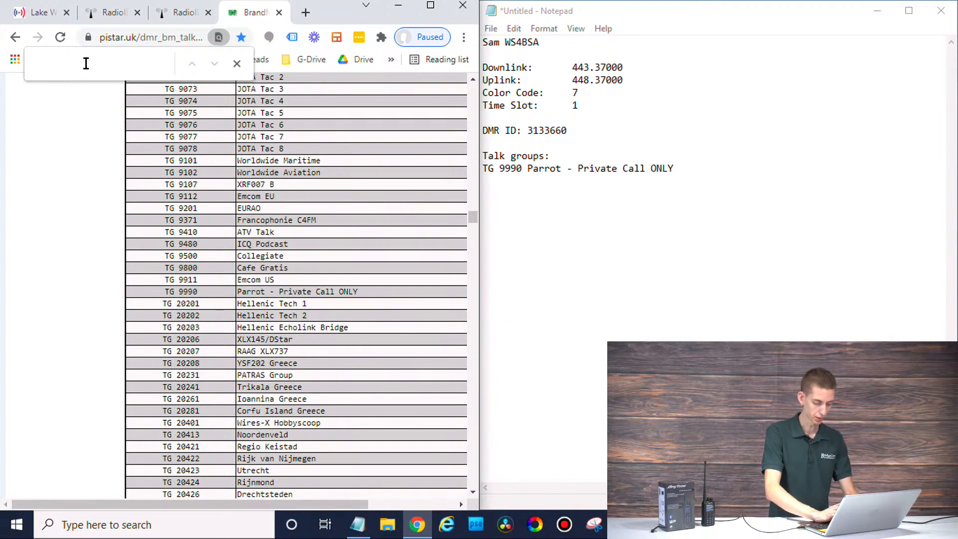
pyautogui.write('florida')
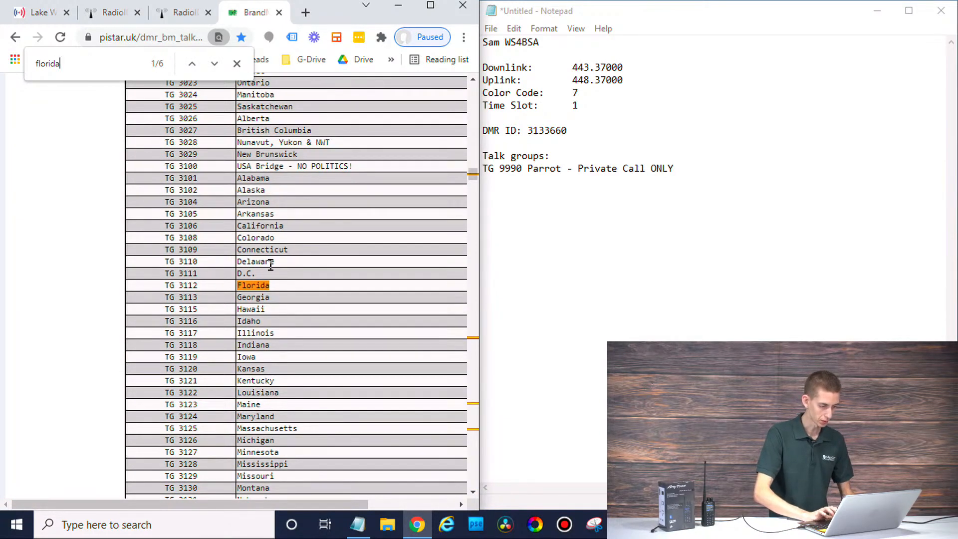
pyautogui.moveTo(283, 286); pyautogui.dragTo(162, 294)
pyautogui.hotkey('ctrl', 'c')
pyautogui.click(732, 267)
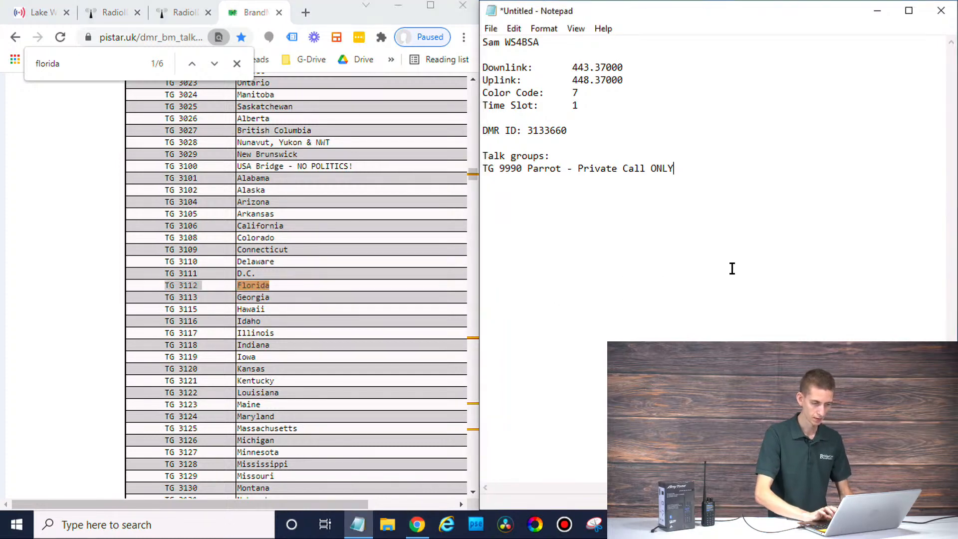
pyautogui.press('Return')
pyautogui.hotkey('ctrl', 'v')
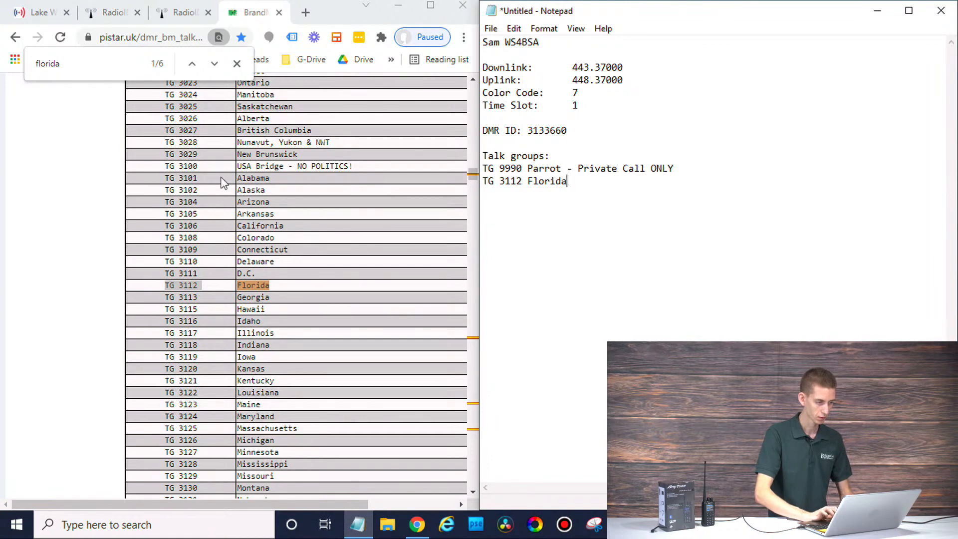
# Step: Step through the other Florida talk group matches and check the Lake Charleston repeater page
pyautogui.click(115, 65)
pyautogui.press('Return')
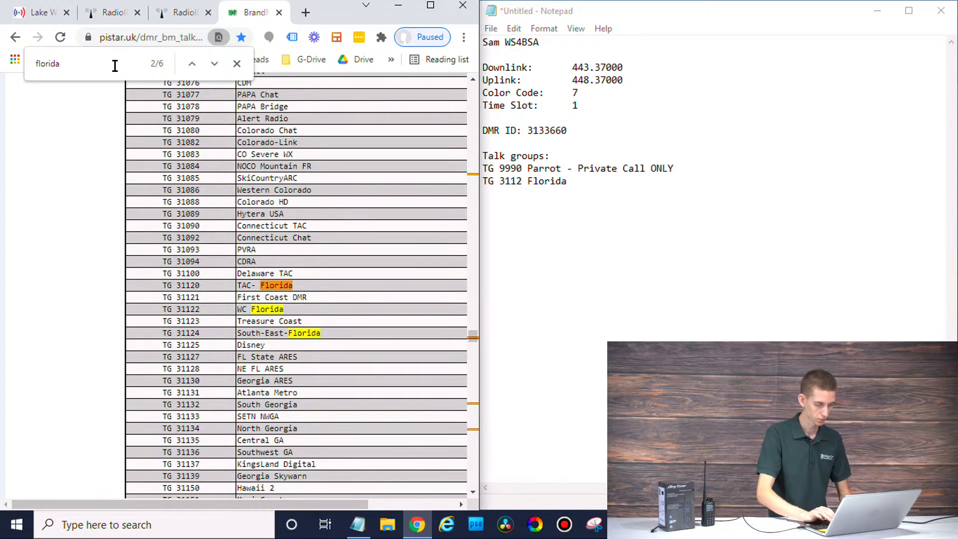
pyautogui.press('Return')
pyautogui.press('Return')
pyautogui.press('Return')
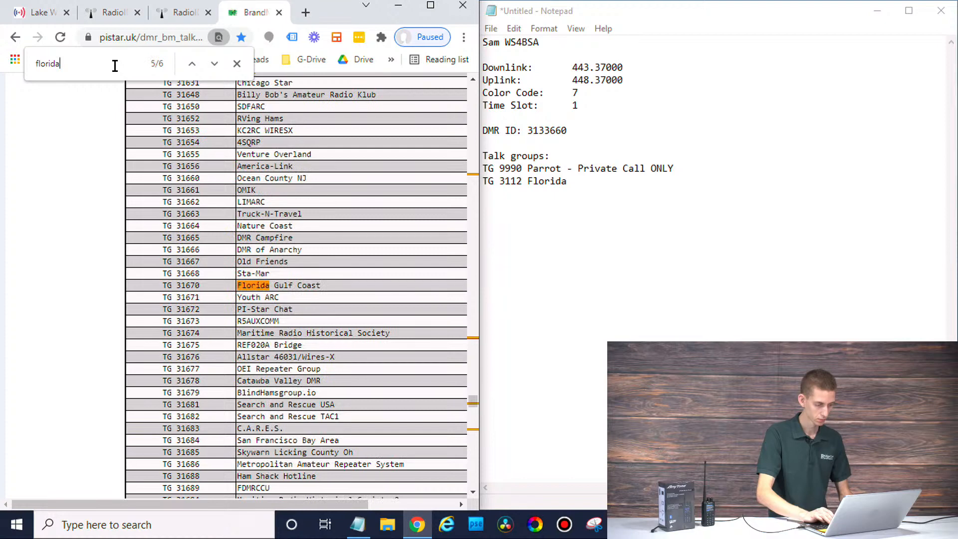
pyautogui.press('Return')
pyautogui.press('Return')
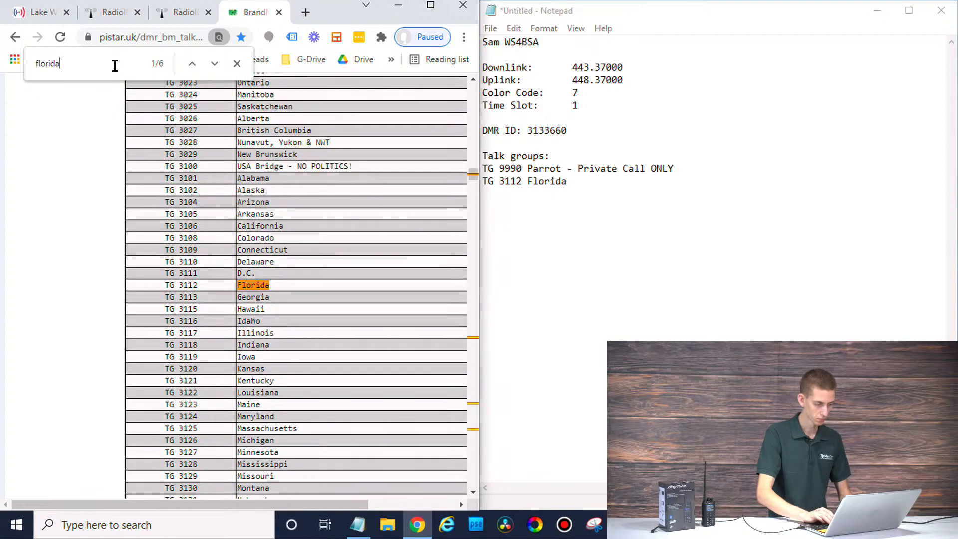
pyautogui.press('Return')
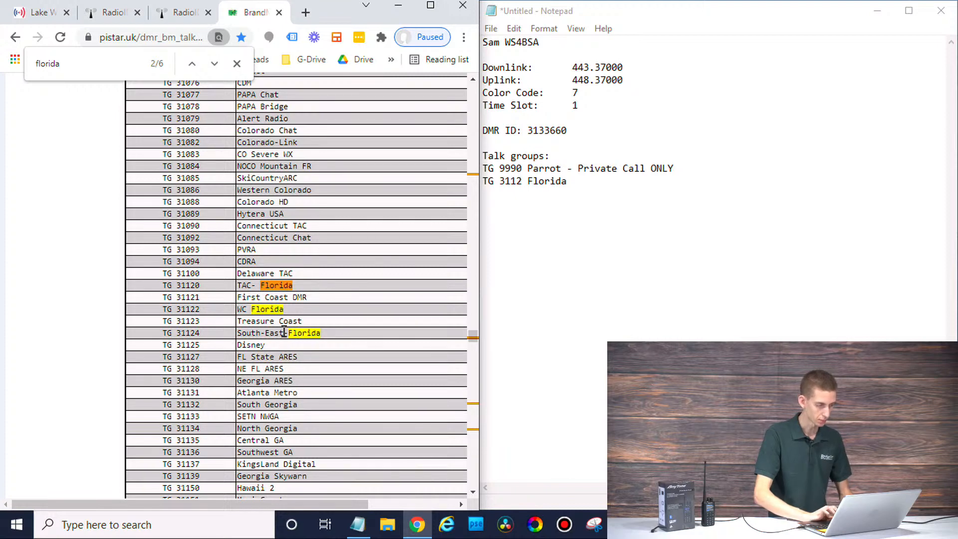
pyautogui.click(44, 13)
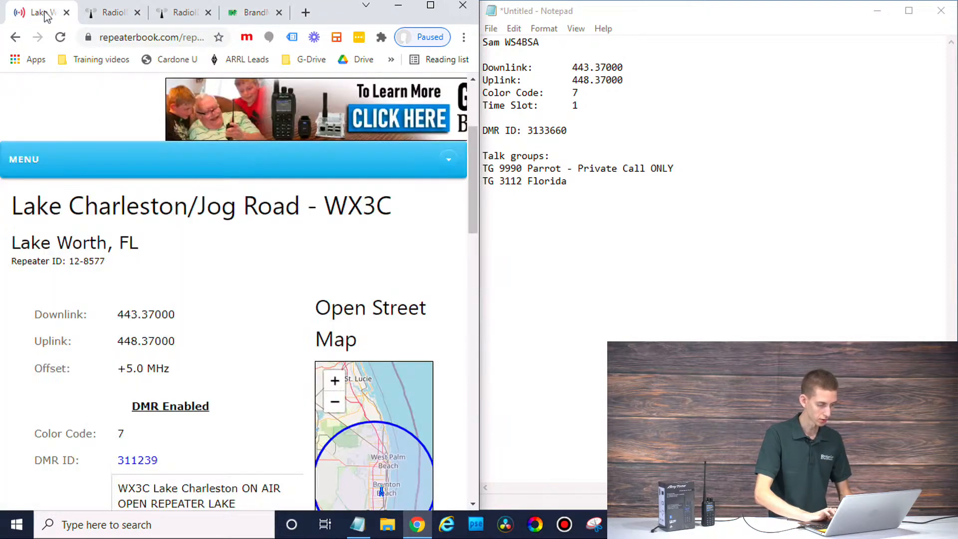
# Step: Copy TG 31120 TAC- Florida onto a new notes line and trim its wide tab gap
pyautogui.scroll(-1, 260, 384)
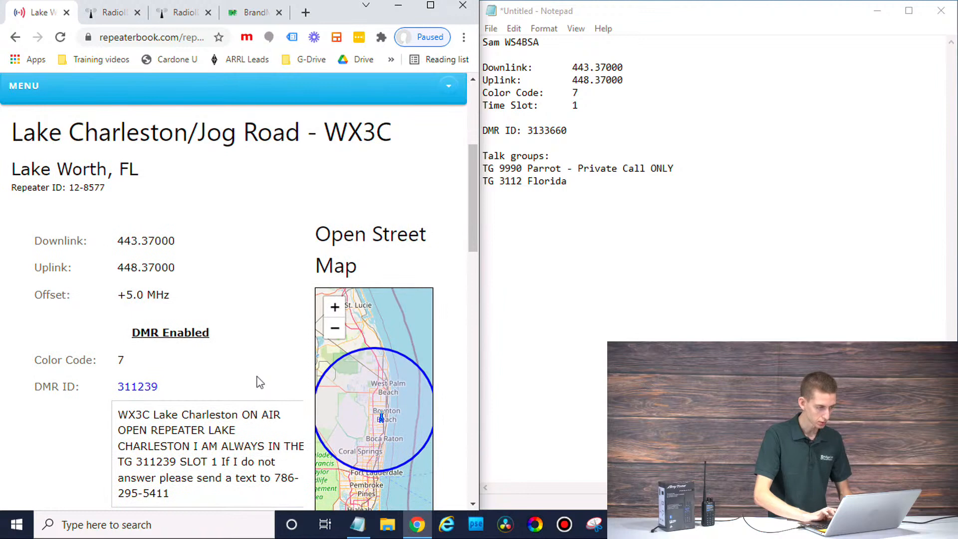
pyautogui.scroll(-1, 260, 387)
pyautogui.scroll(-1, 260, 405)
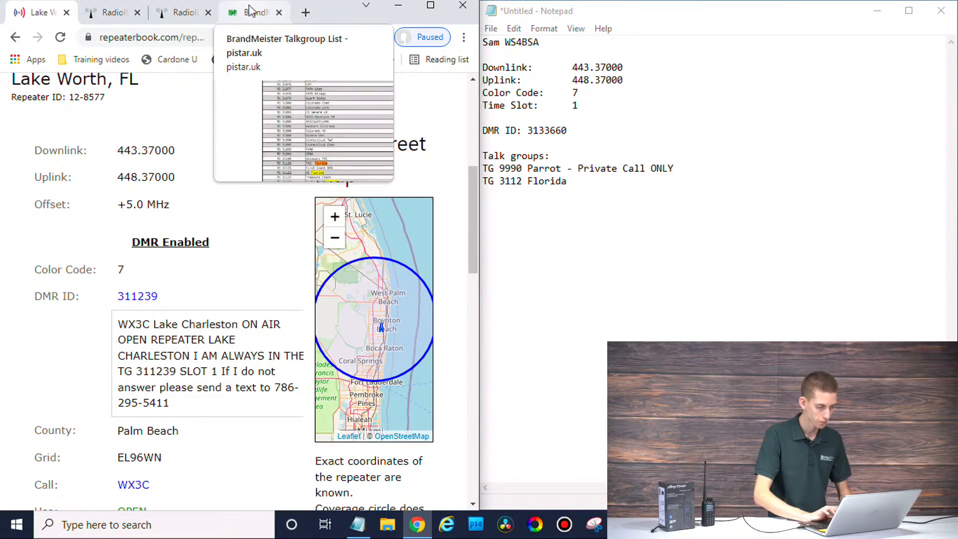
pyautogui.click(251, 11)
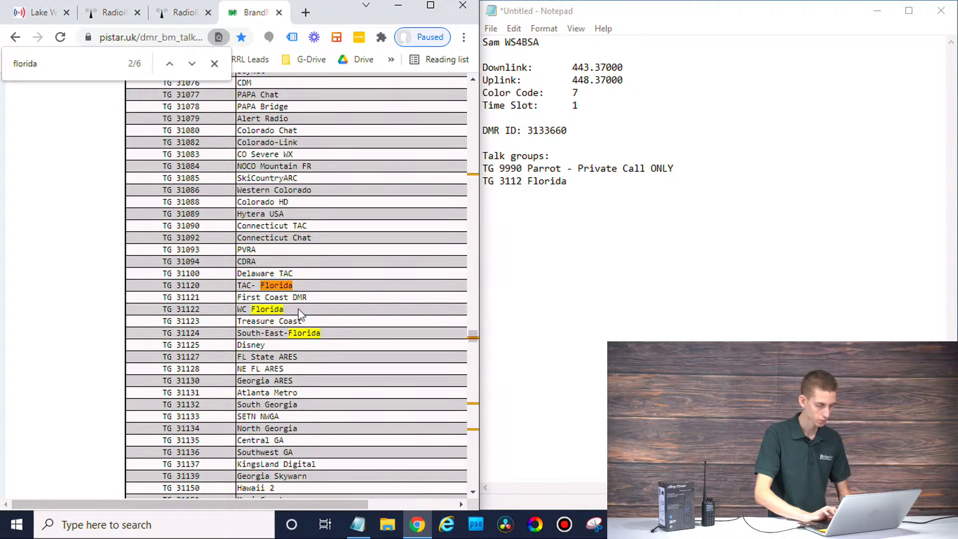
pyautogui.moveTo(306, 288); pyautogui.dragTo(158, 289)
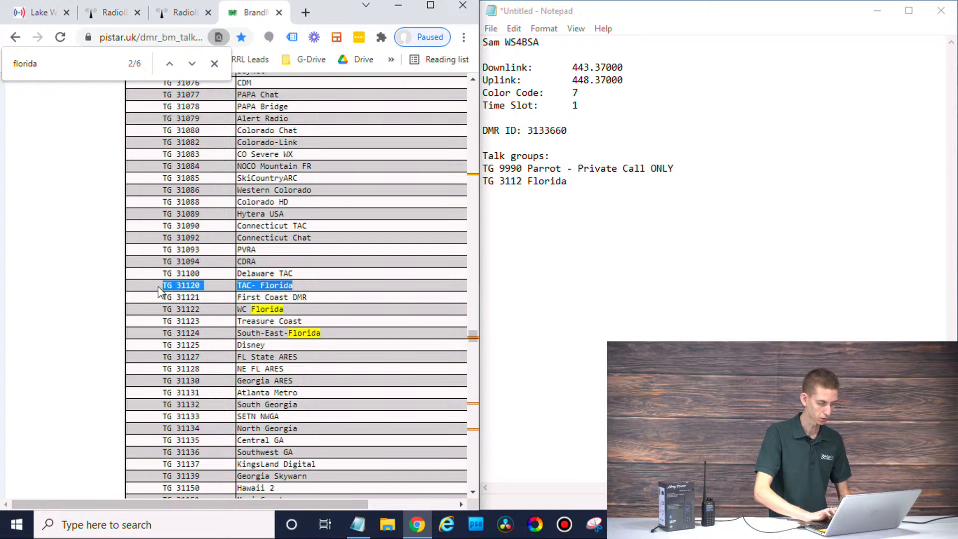
pyautogui.hotkey('ctrl', 'c')
pyautogui.click(669, 278)
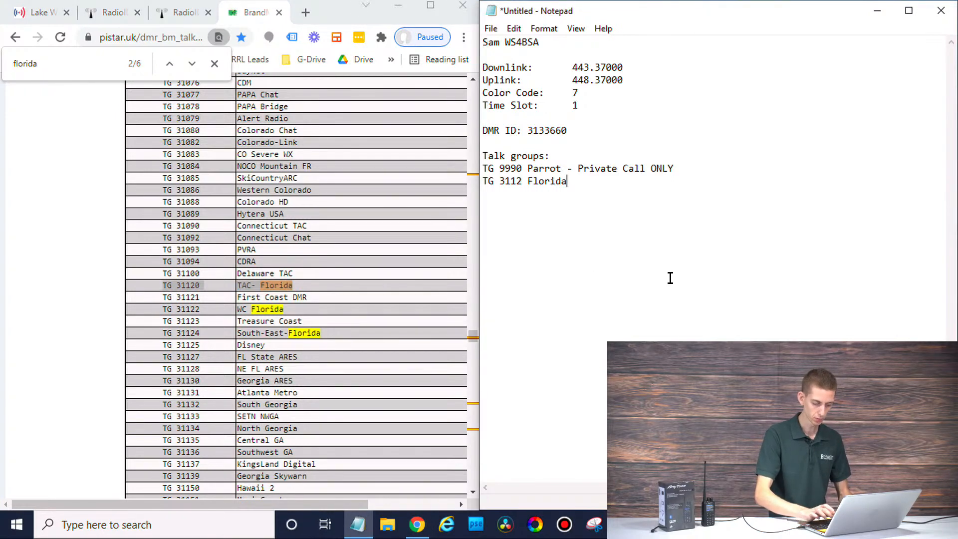
pyautogui.press('Return')
pyautogui.hotkey('ctrl', 'v')
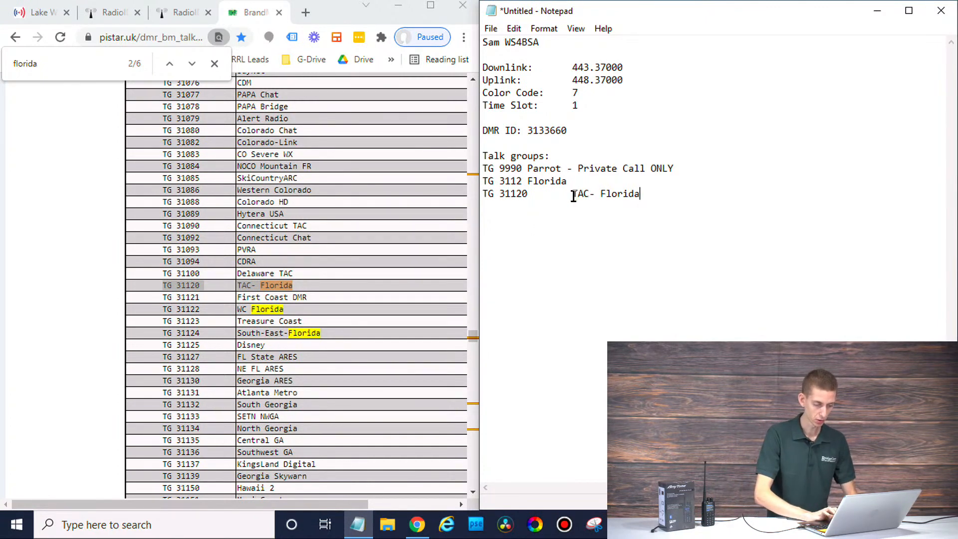
pyautogui.press('BackSpace')
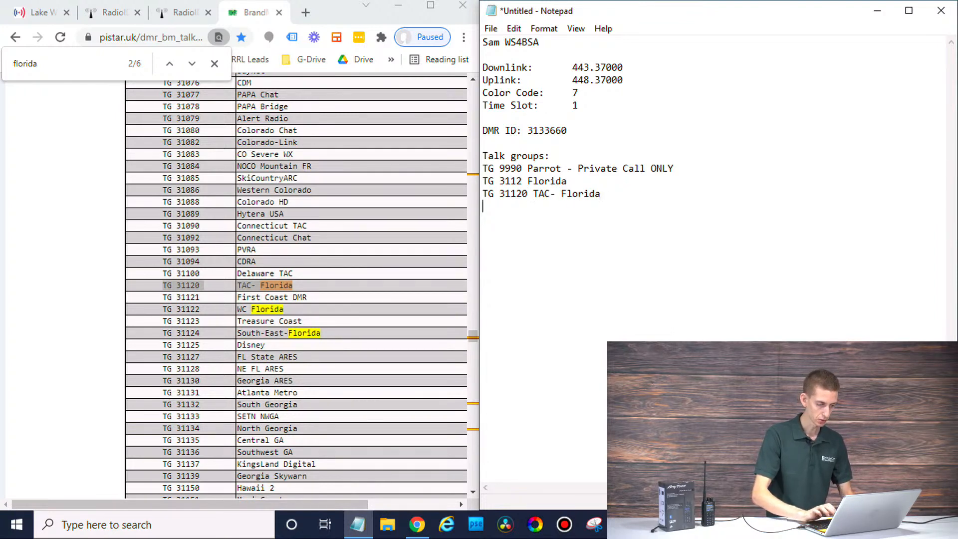
pyautogui.click(72, 57)
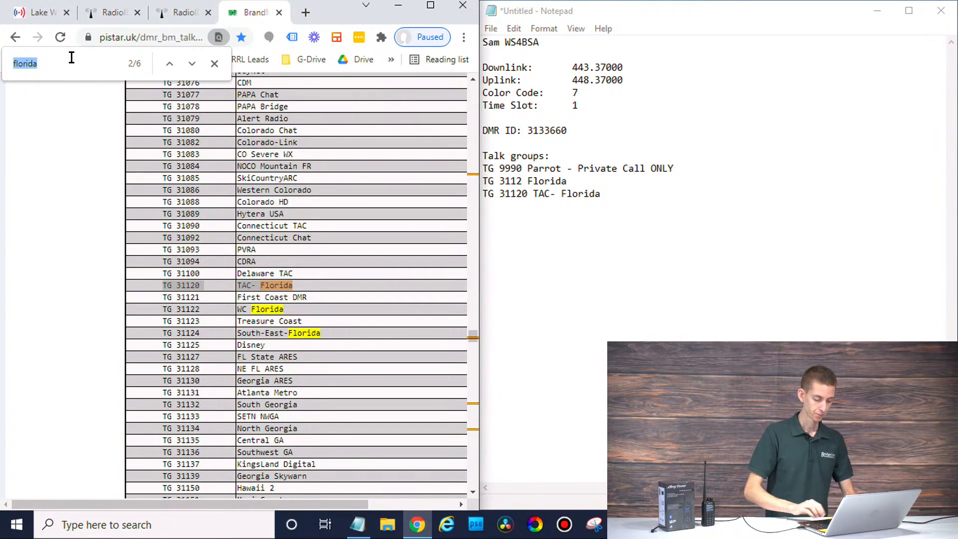
# Step: Search 'world' and paste TG 91 World-wide into the talk group notes
pyautogui.write('wor')
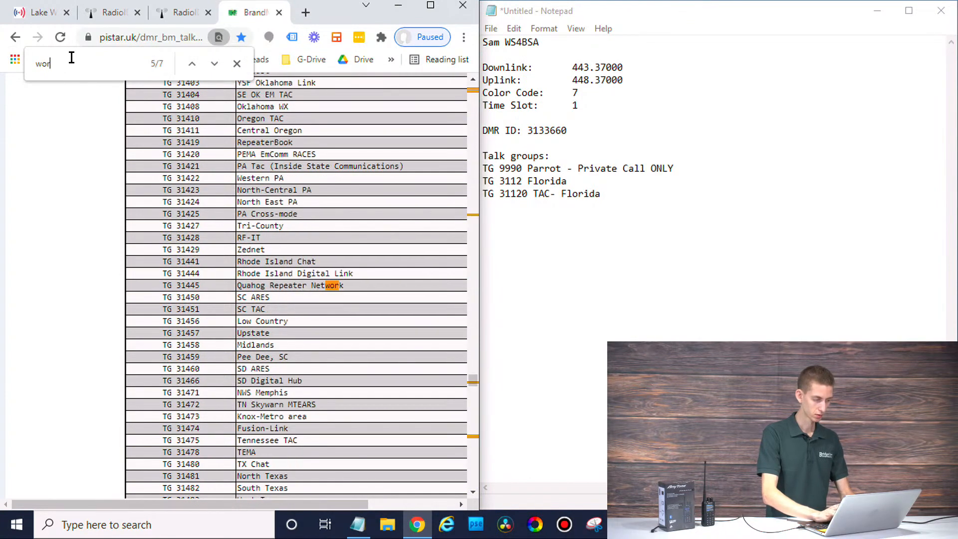
pyautogui.write('ld')
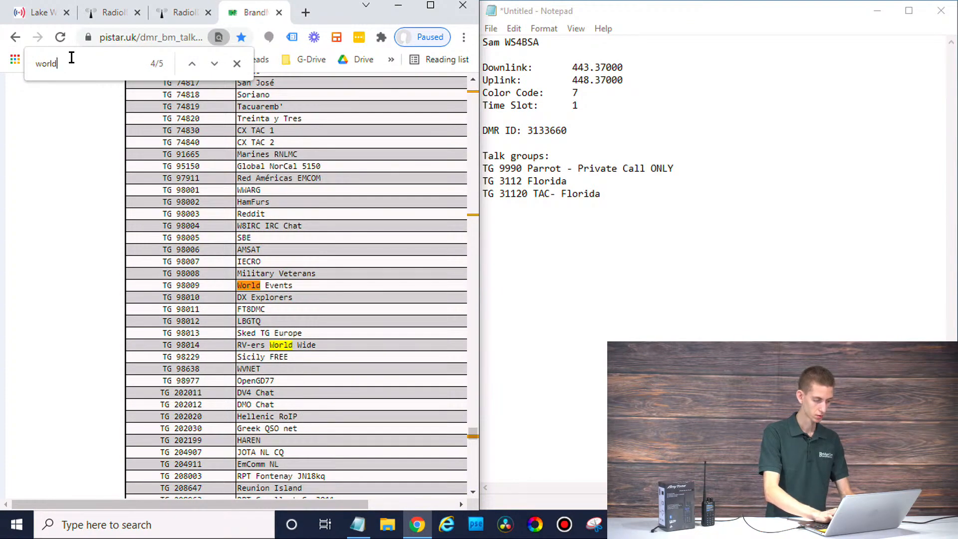
pyautogui.press('Return')
pyautogui.press('Return')
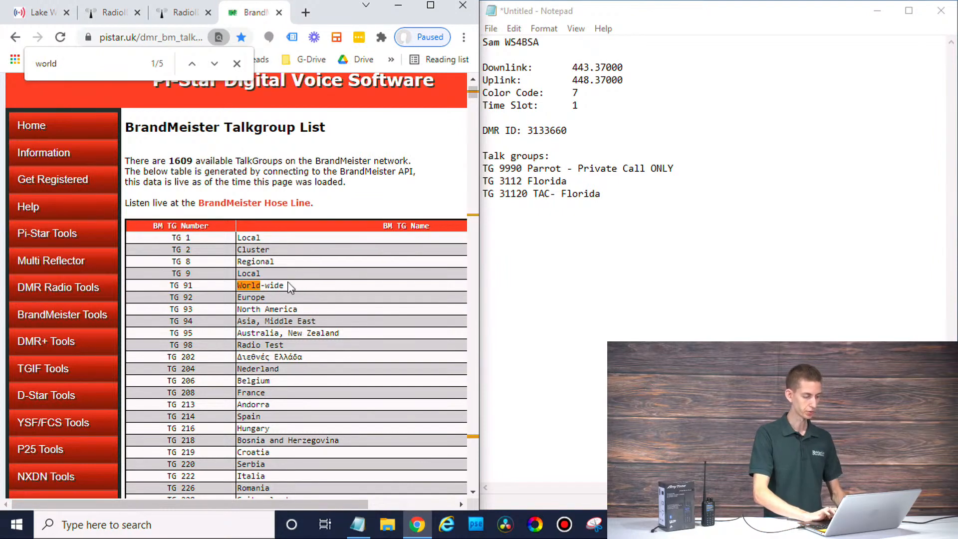
pyautogui.moveTo(289, 286); pyautogui.dragTo(170, 286)
pyautogui.hotkey('ctrl', 'c')
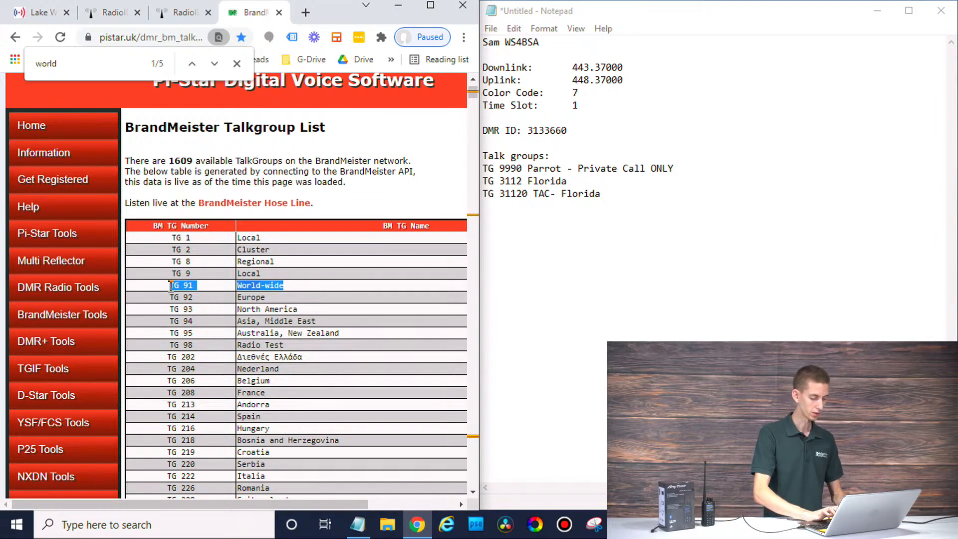
pyautogui.click(581, 321)
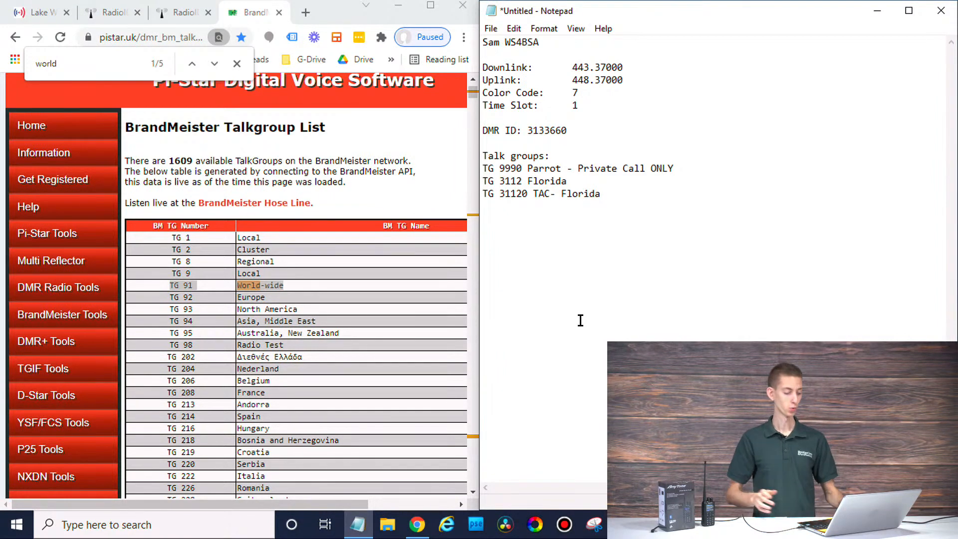
pyautogui.hotkey('ctrl', 'v')
pyautogui.press('Return')
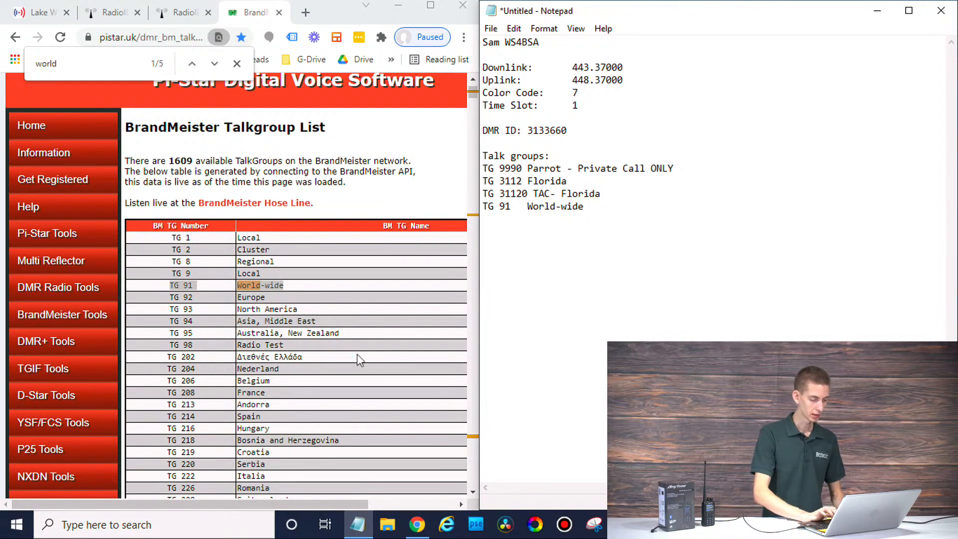
# Step: Find TG 310 Tac 310 NOT A CALL CHANNEL and paste it below TG 91 World-wide
pyautogui.click(349, 370)
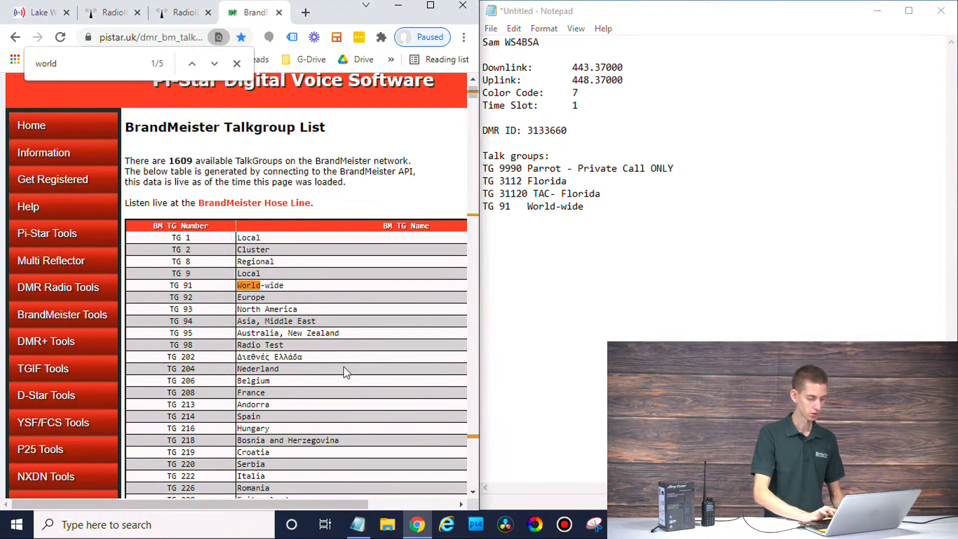
pyautogui.scroll(-5, 343, 370)
pyautogui.scroll(-8, 344, 369)
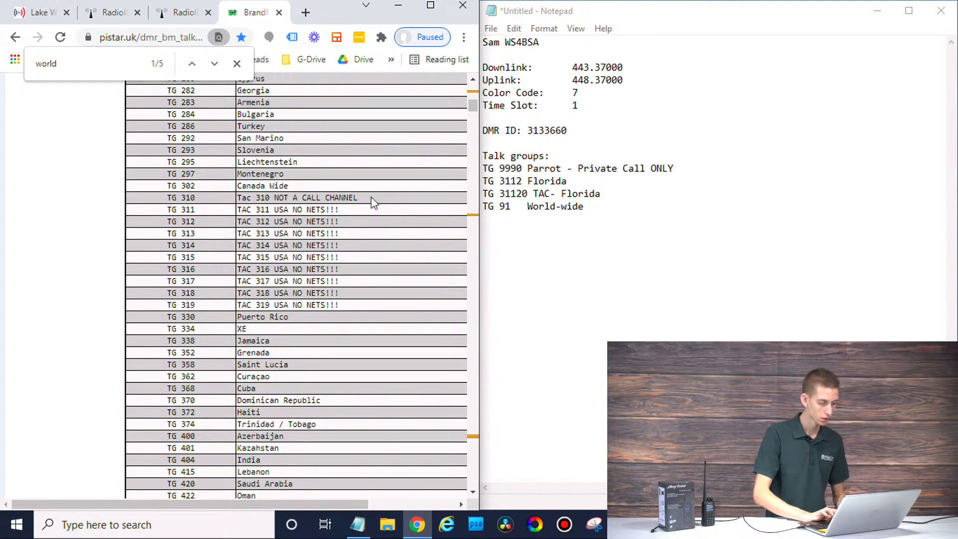
pyautogui.moveTo(371, 198); pyautogui.dragTo(303, 210)
pyautogui.click(370, 254)
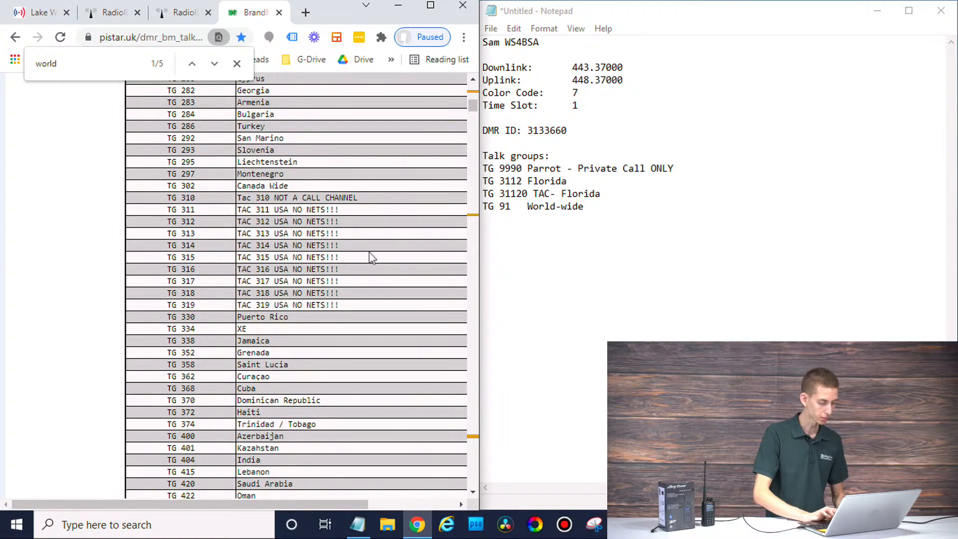
pyautogui.scroll(-5, 369, 295)
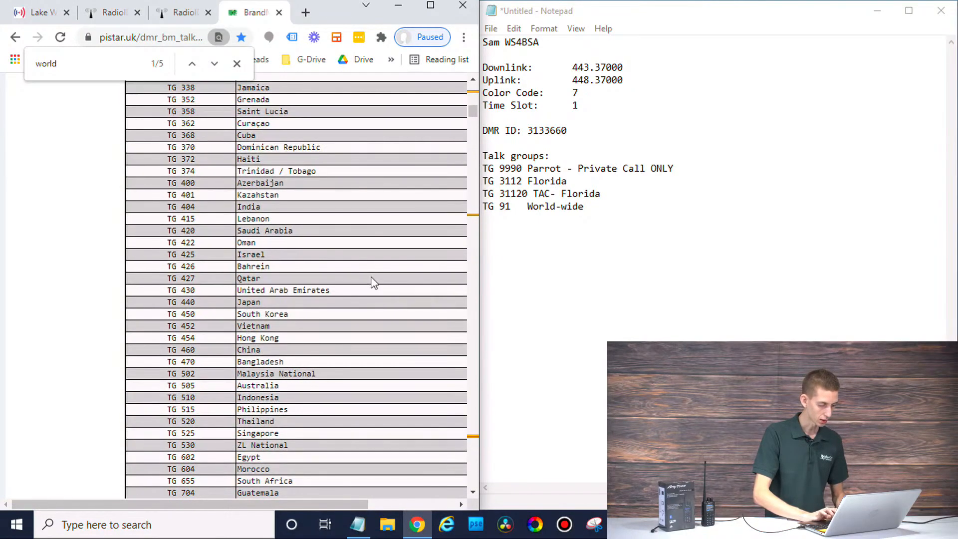
pyautogui.scroll(-2, 373, 283)
pyautogui.scroll(-5, 371, 278)
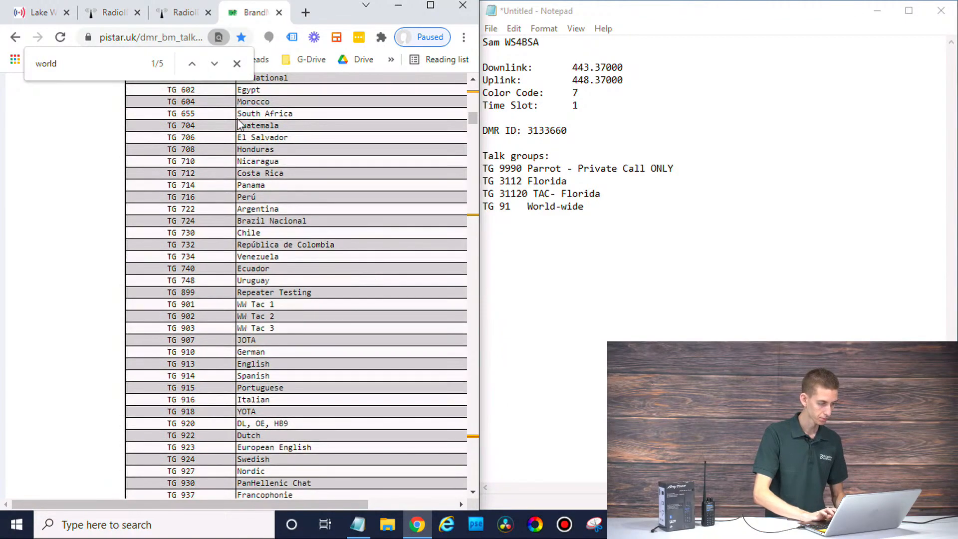
pyautogui.scroll(5, 309, 305)
pyautogui.scroll(7, 308, 305)
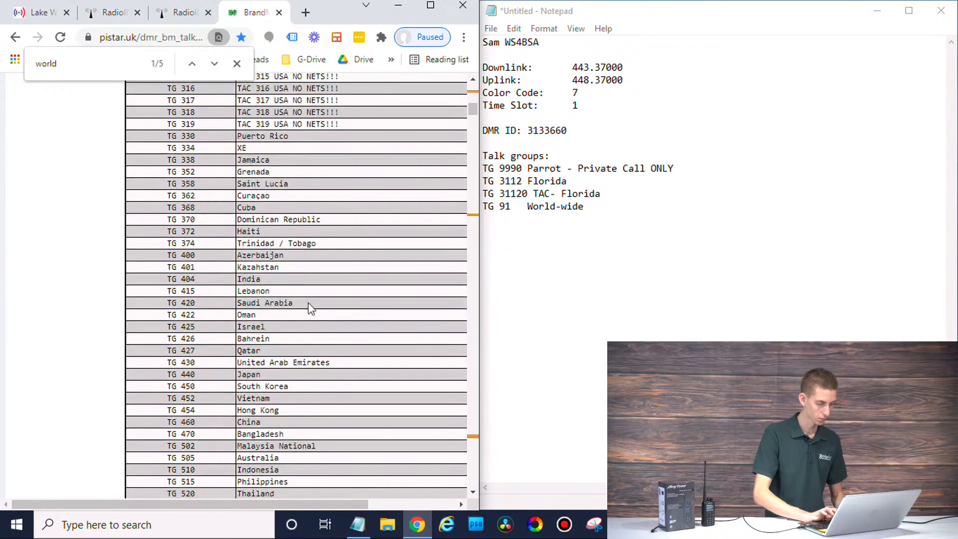
pyautogui.moveTo(346, 257); pyautogui.dragTo(165, 259)
pyautogui.moveTo(358, 244); pyautogui.dragTo(166, 246)
pyautogui.hotkey('ctrl', 'c')
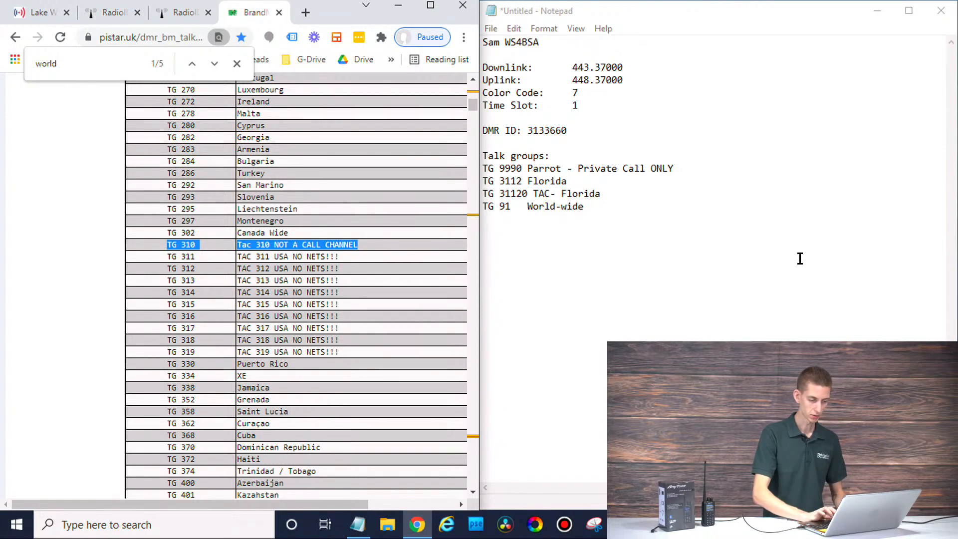
pyautogui.click(708, 289)
pyautogui.hotkey('ctrl', 'v')
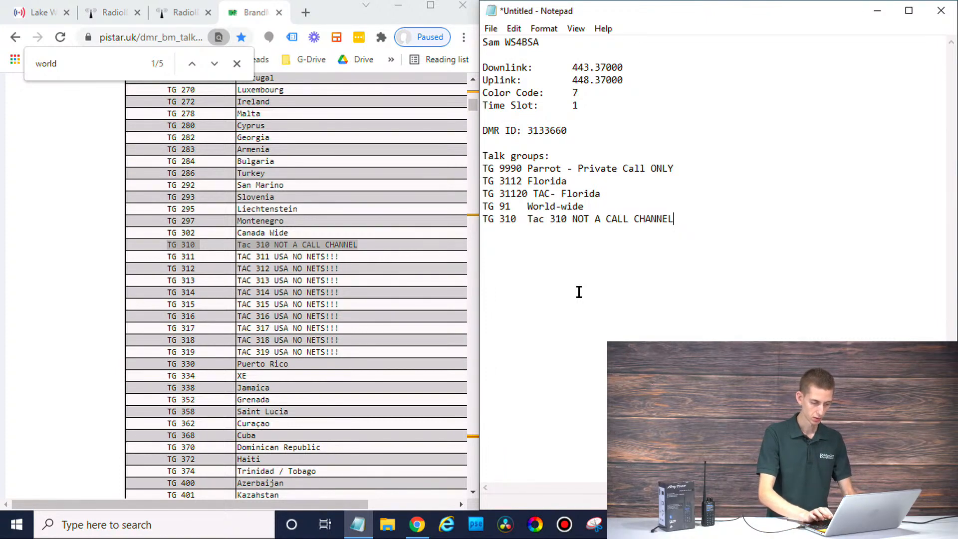
pyautogui.press('Return')
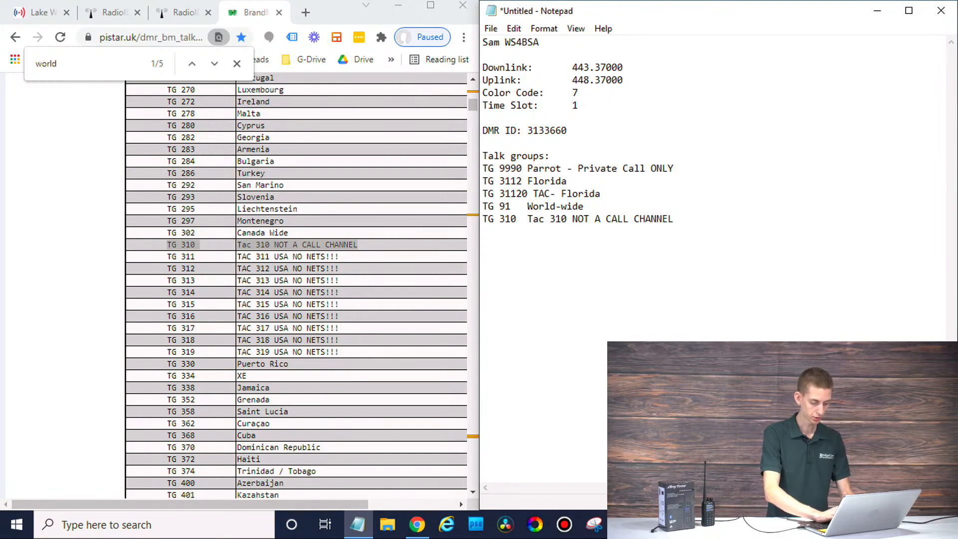
pyautogui.click(84, 75)
# Step: Search 'disc' and paste the REF 4000 Disconnect entry into the notes
pyautogui.write('disc')
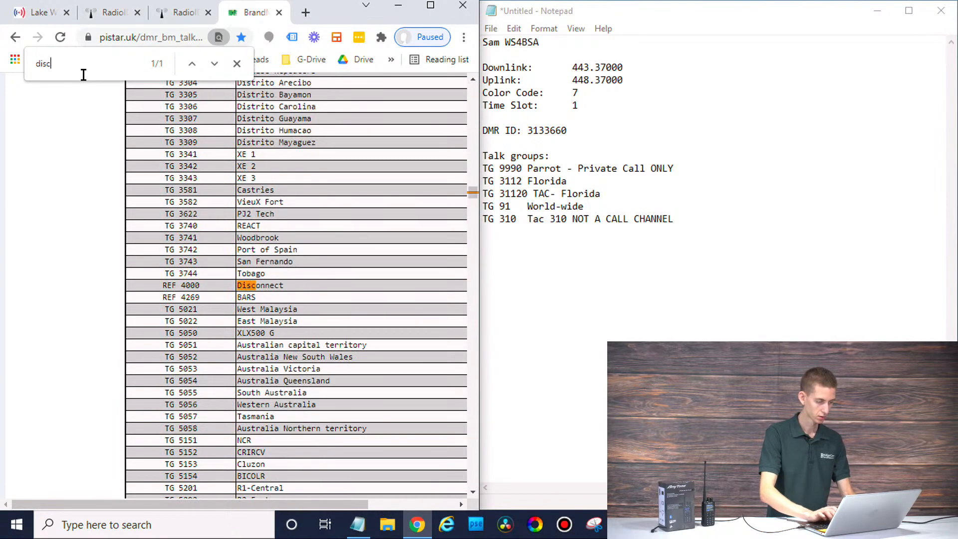
pyautogui.moveTo(287, 288); pyautogui.dragTo(145, 288)
pyautogui.hotkey('ctrl', 'c')
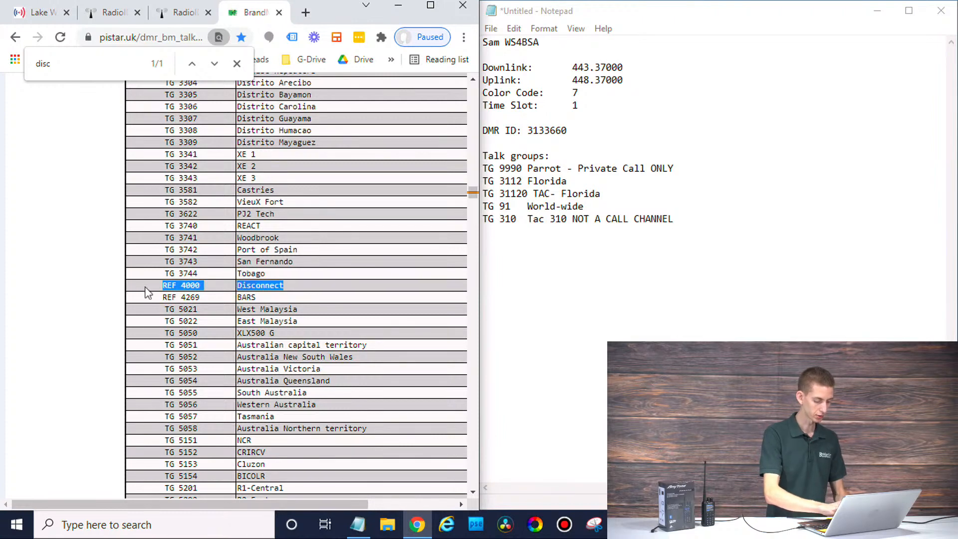
pyautogui.click(579, 273)
pyautogui.hotkey('ctrl', 'v')
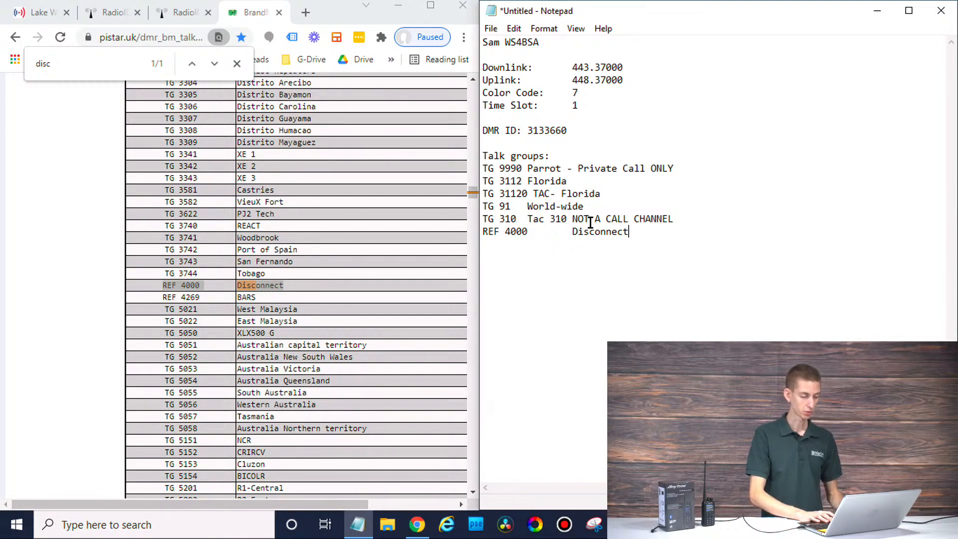
# Step: Trim the TG 310 and TG 9990 lines to just 'Tac 310' and 'Parrot'
pyautogui.click(688, 216)
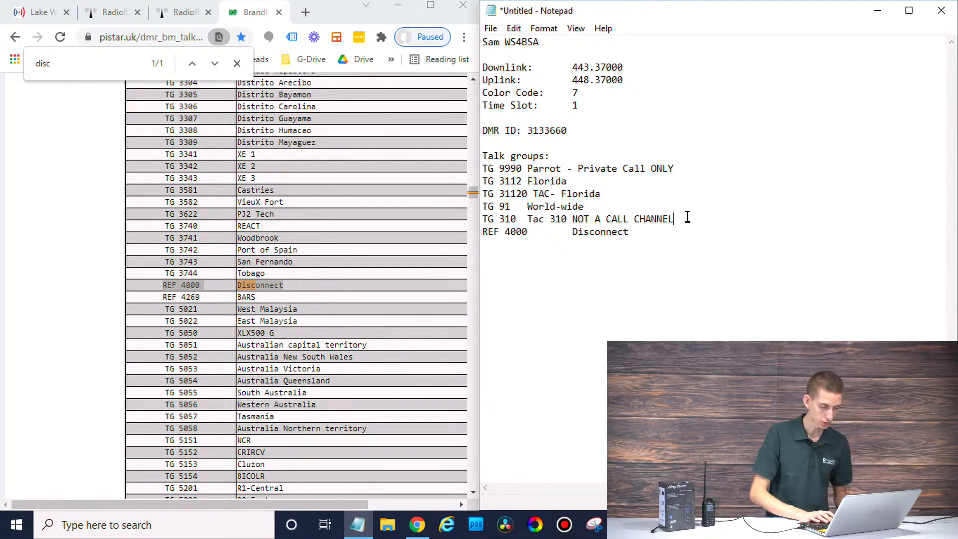
pyautogui.keyDown('shift'); pyautogui.click(569, 219); pyautogui.keyUp('shift')
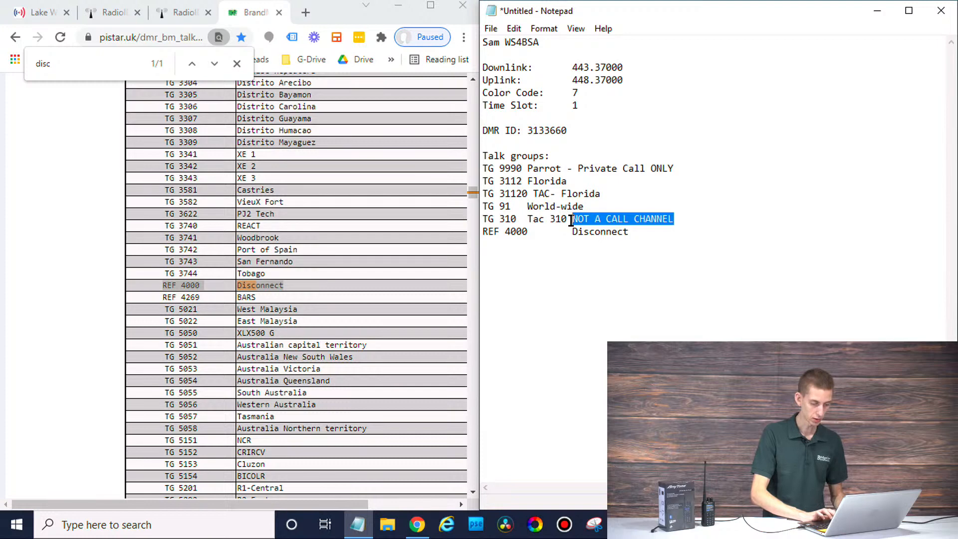
pyautogui.press('Delete')
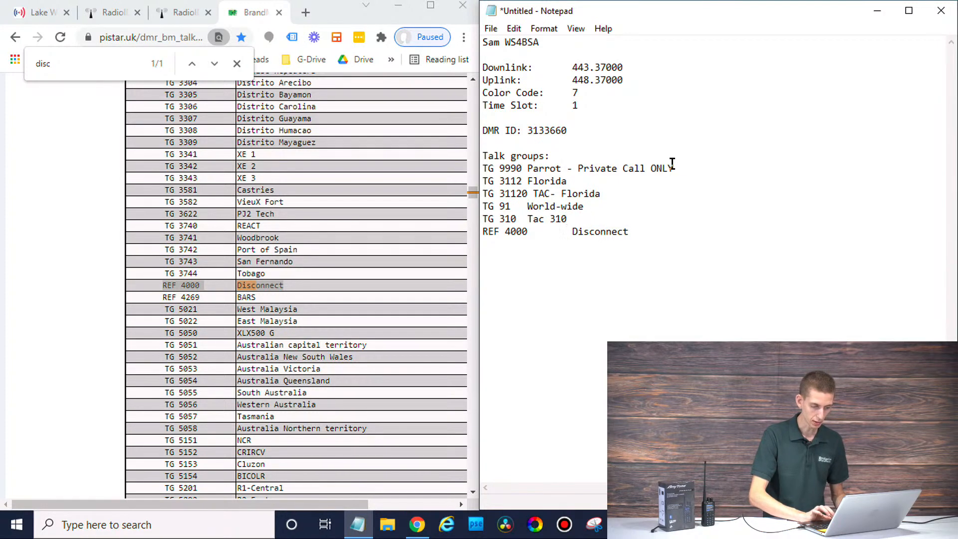
pyautogui.moveTo(675, 169); pyautogui.dragTo(562, 175)
pyautogui.write('\\')
pyautogui.press('BackSpace')
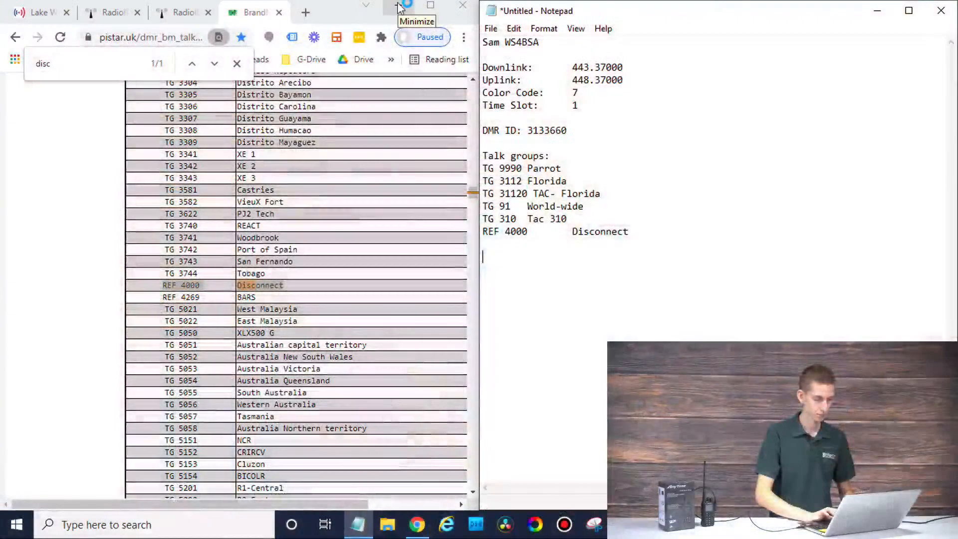
# Step: Minimize Notepad, locate the D878UVII CPS desktop shortcut, and bring Chrome back maximized
pyautogui.click(398, 6)
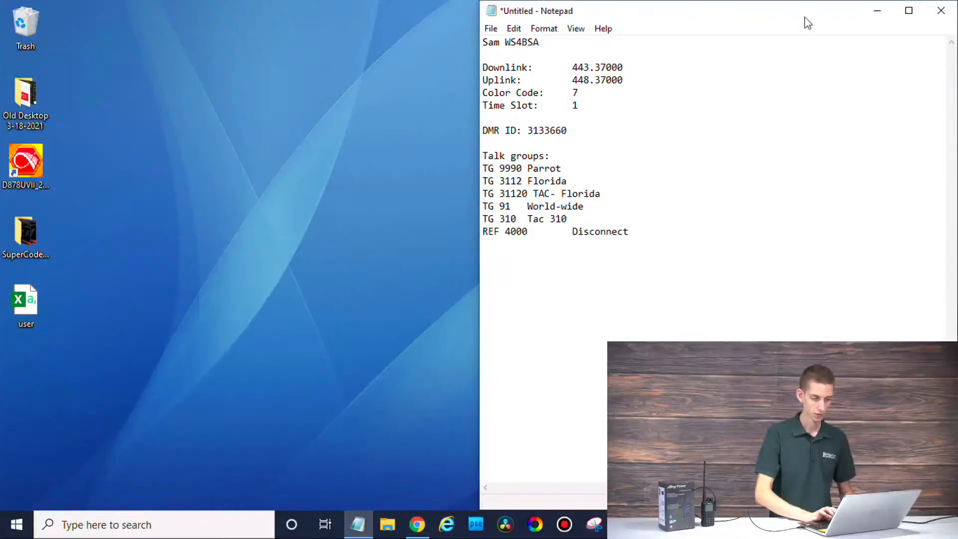
pyautogui.click(887, 10)
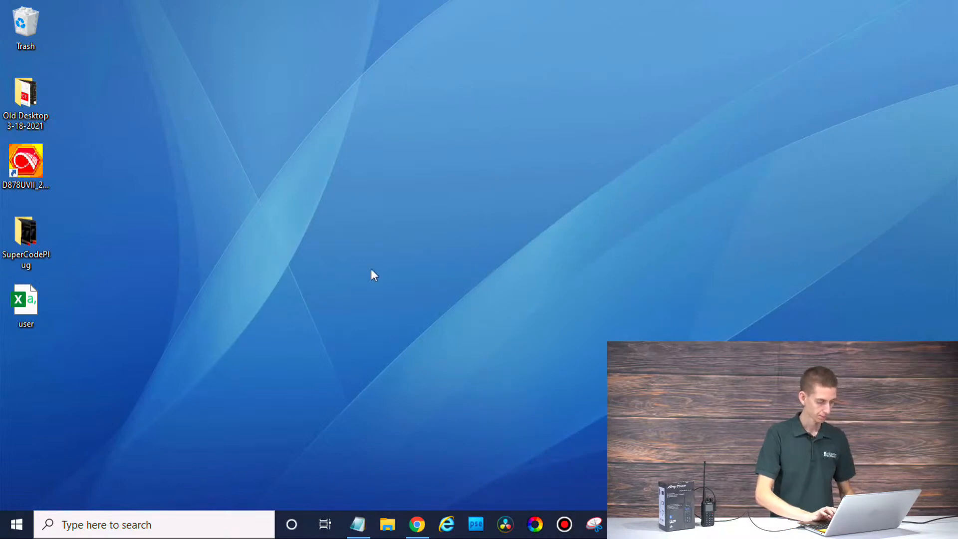
pyautogui.click(28, 293)
pyautogui.click(21, 163)
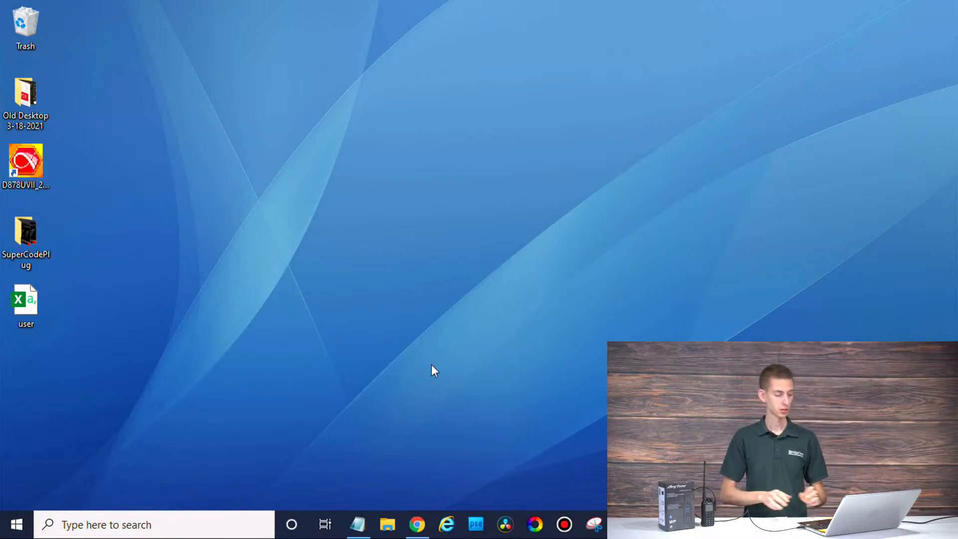
pyautogui.click(406, 518)
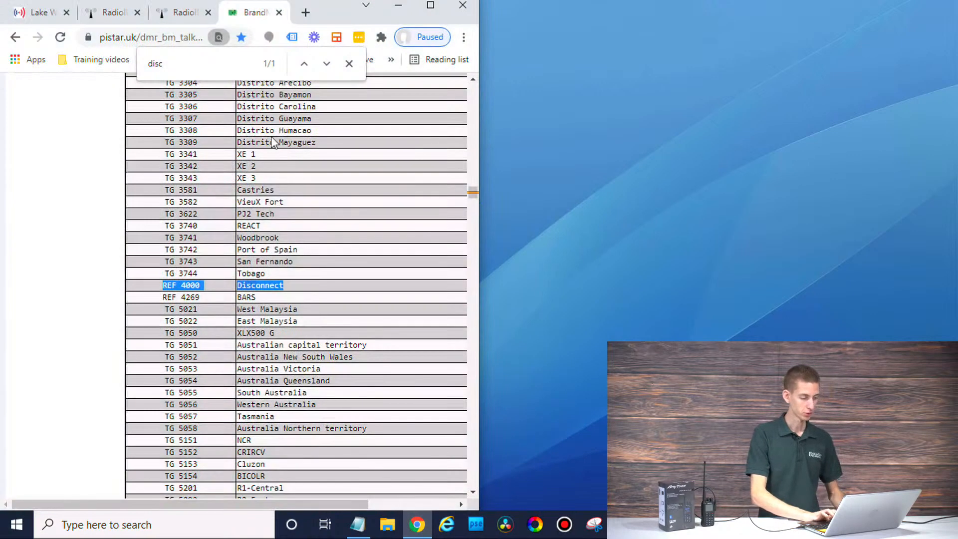
pyautogui.click(446, 5)
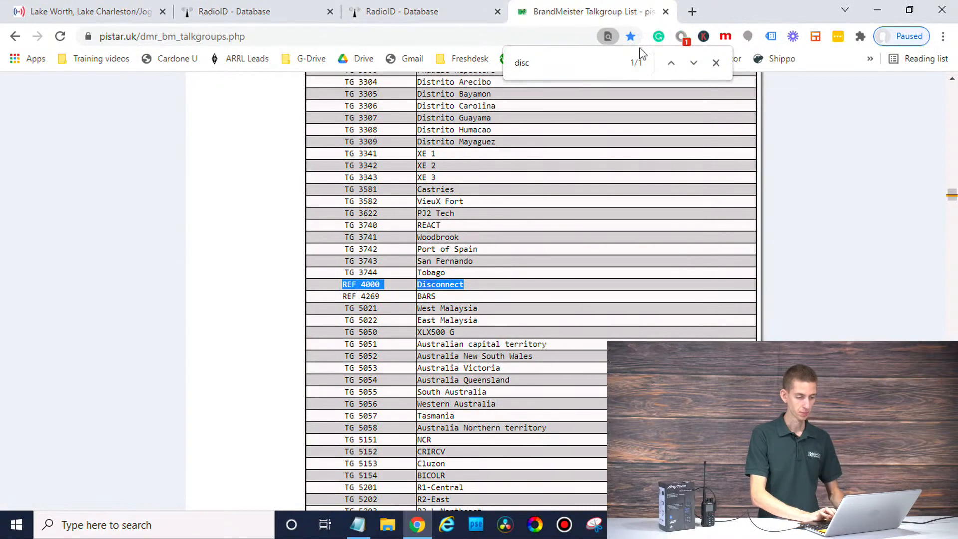
# Step: In a new tab, go from BridgeCom's support page to the 878UVII CPS & Firmware Downloads article
pyautogui.click(692, 12)
pyautogui.click(543, 59)
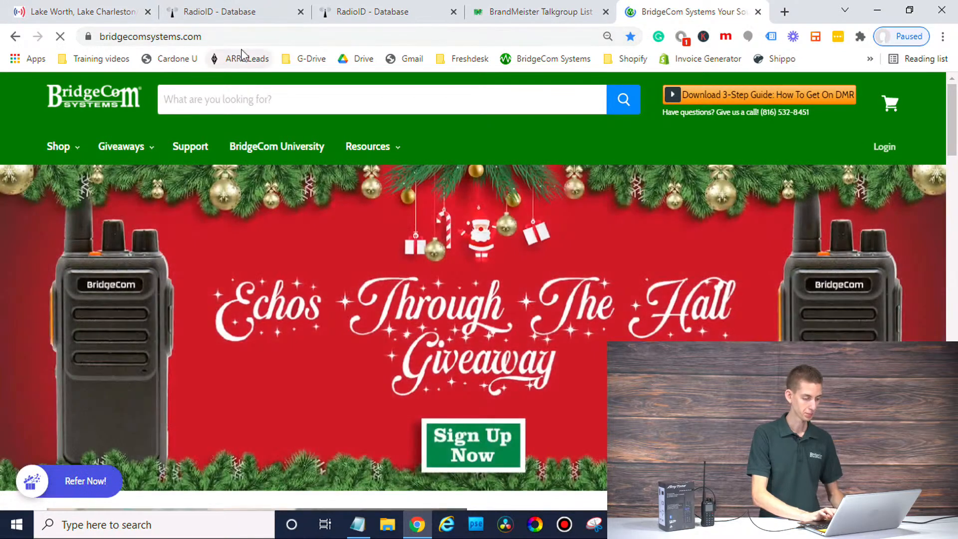
pyautogui.click(195, 147)
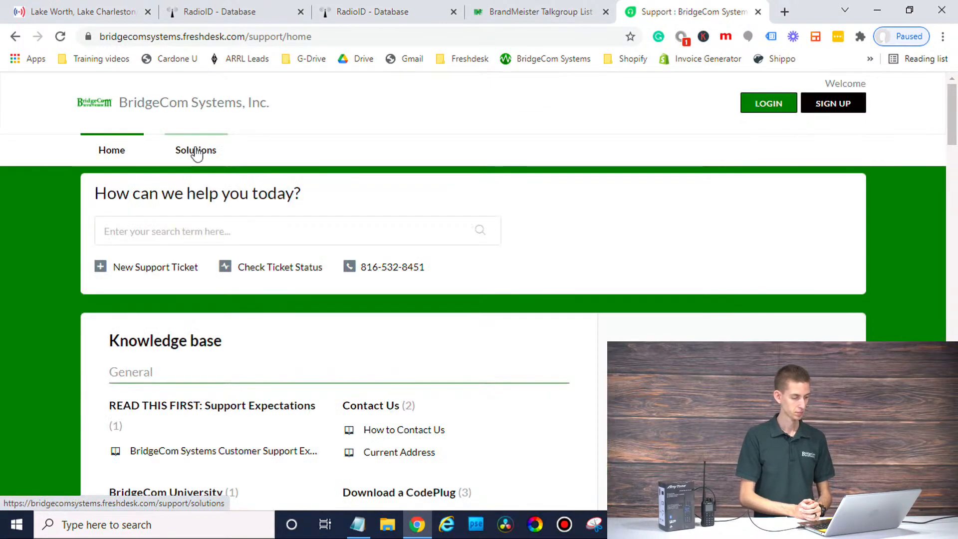
pyautogui.scroll(-3, 445, 390)
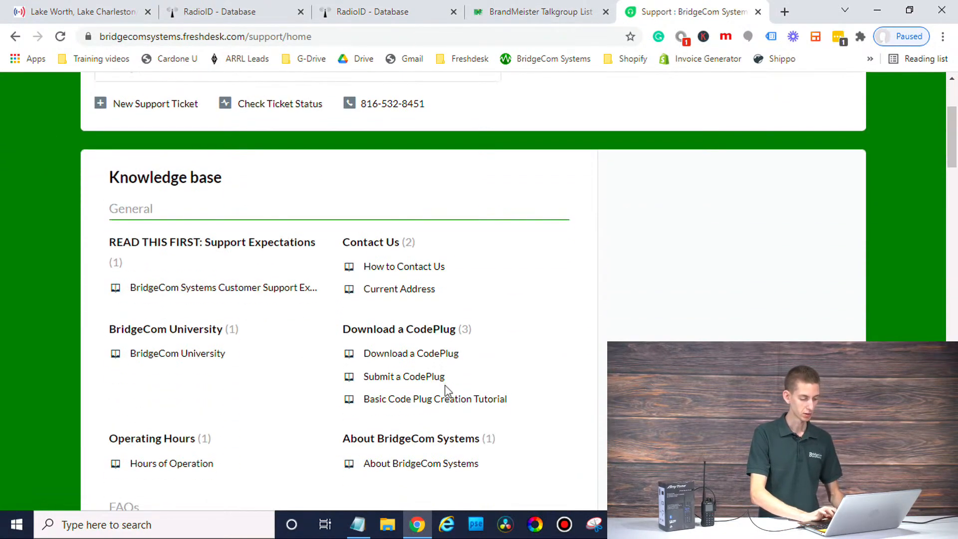
pyautogui.scroll(-10, 446, 390)
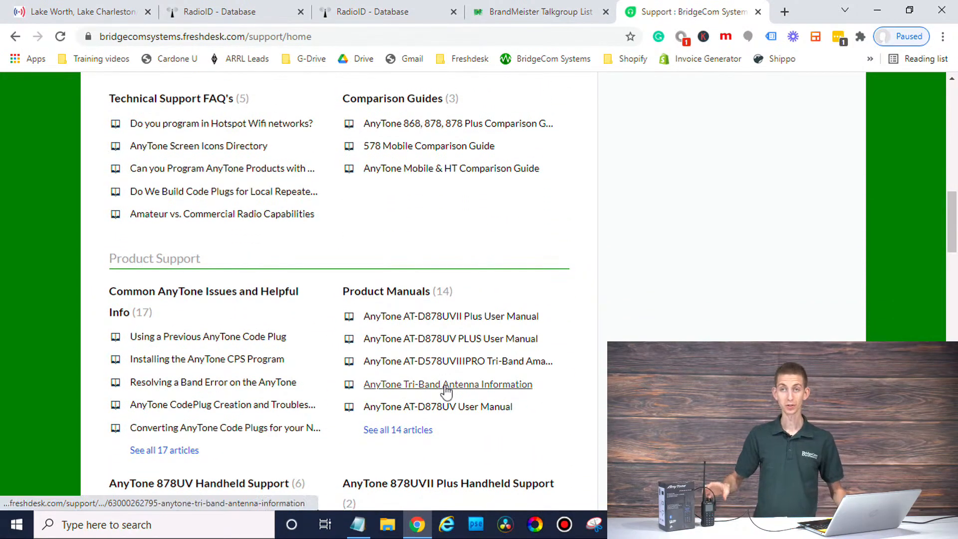
pyautogui.scroll(-2, 447, 391)
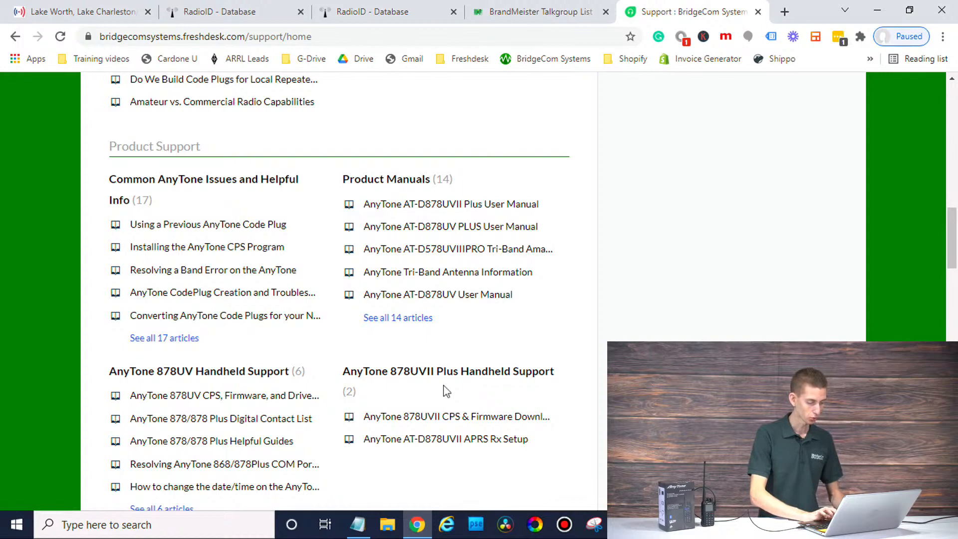
pyautogui.scroll(-1, 574, 390)
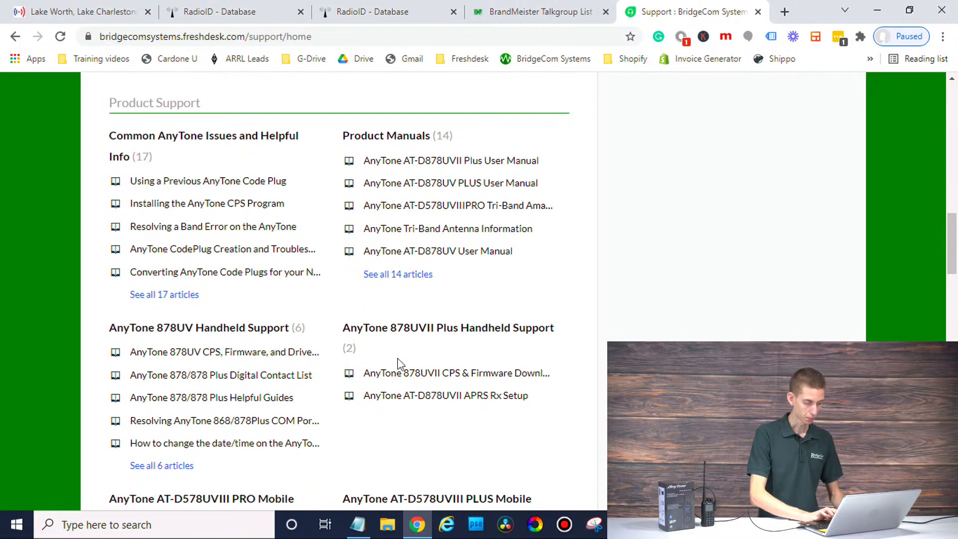
pyautogui.click(432, 373)
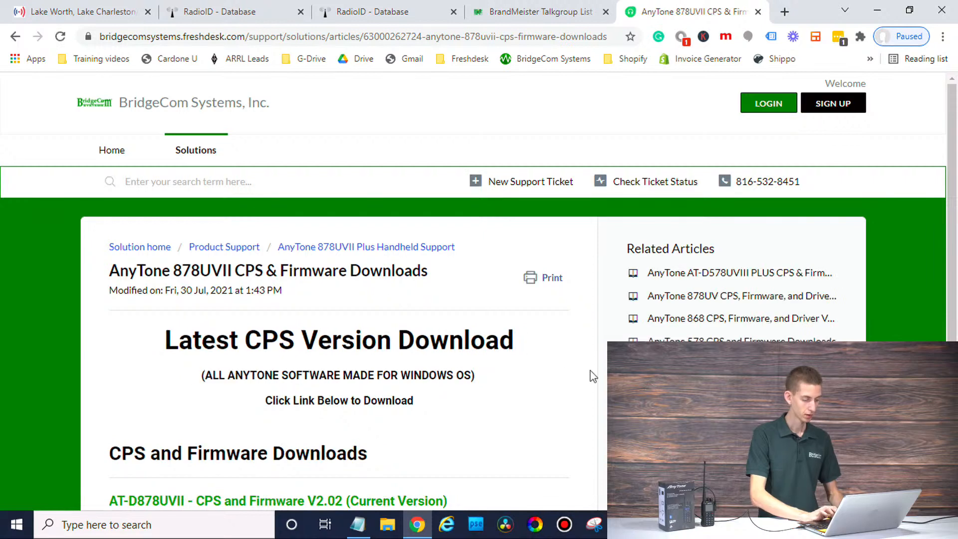
pyautogui.scroll(-2, 505, 398)
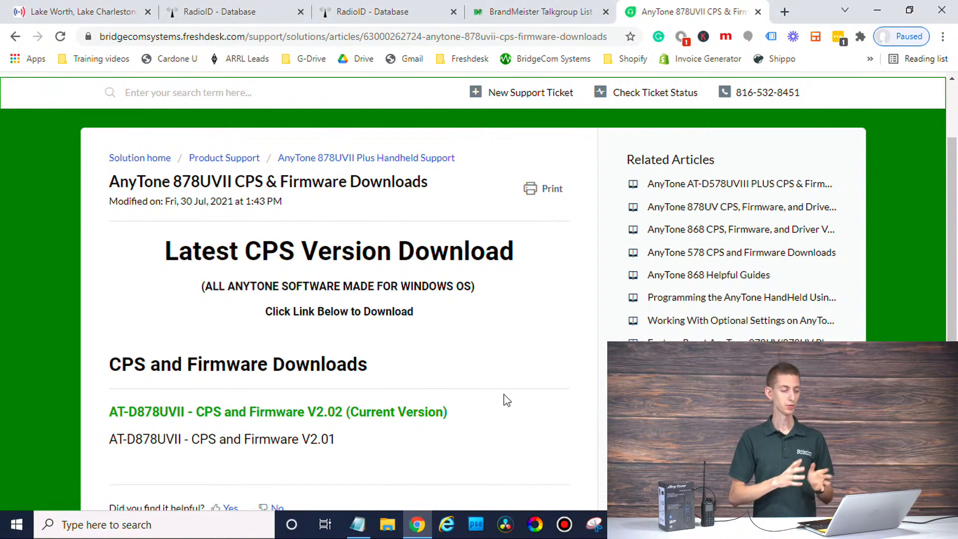
pyautogui.click(758, 11)
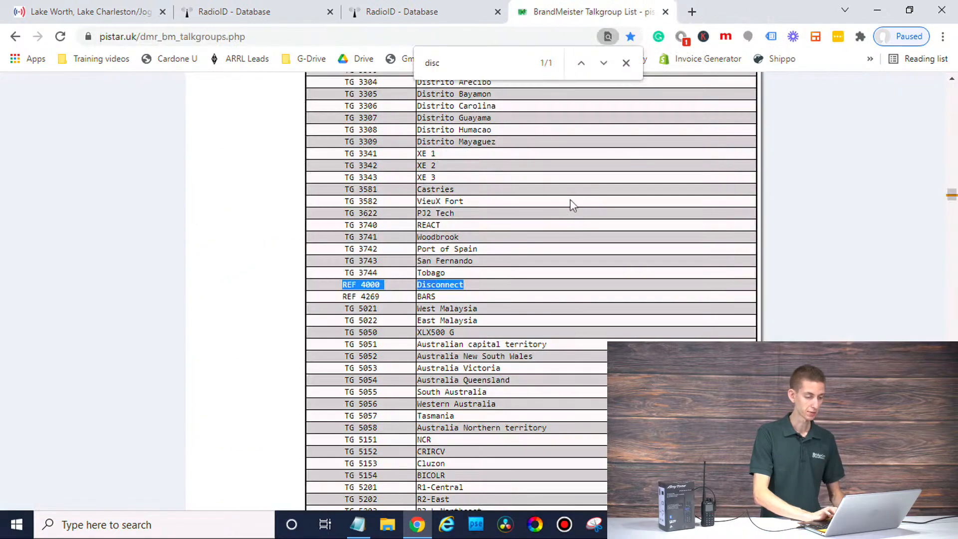
# Step: Minimize Chrome and launch the CPS from the D878UVII_2.02N desktop shortcut
pyautogui.click(875, 12)
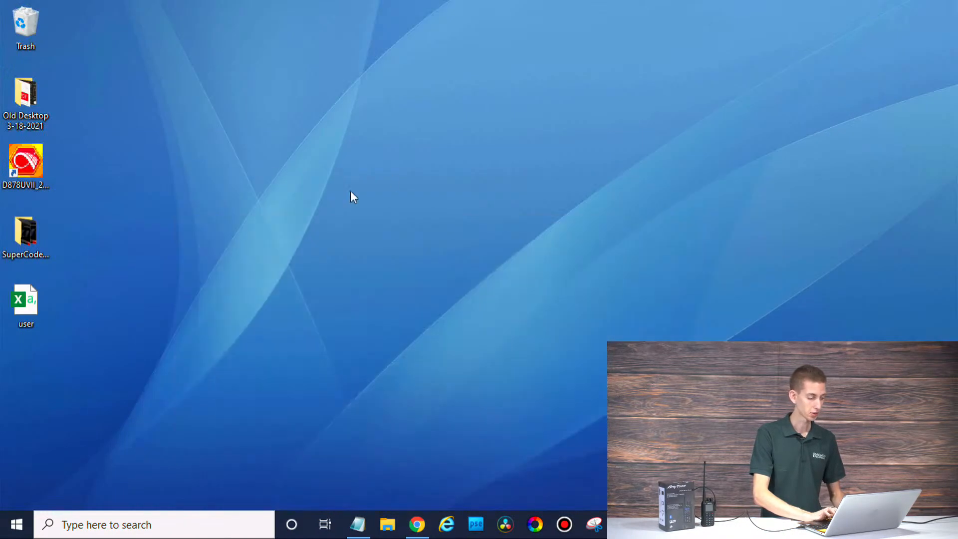
pyautogui.doubleClick(23, 170)
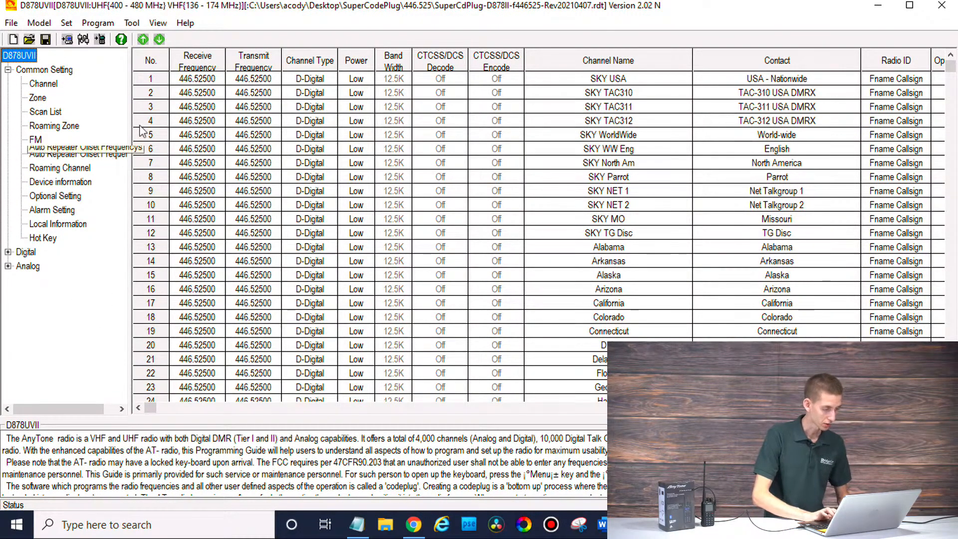
# Step: Maximize the CPS and confirm COM3 as the communication port
pyautogui.click(917, 4)
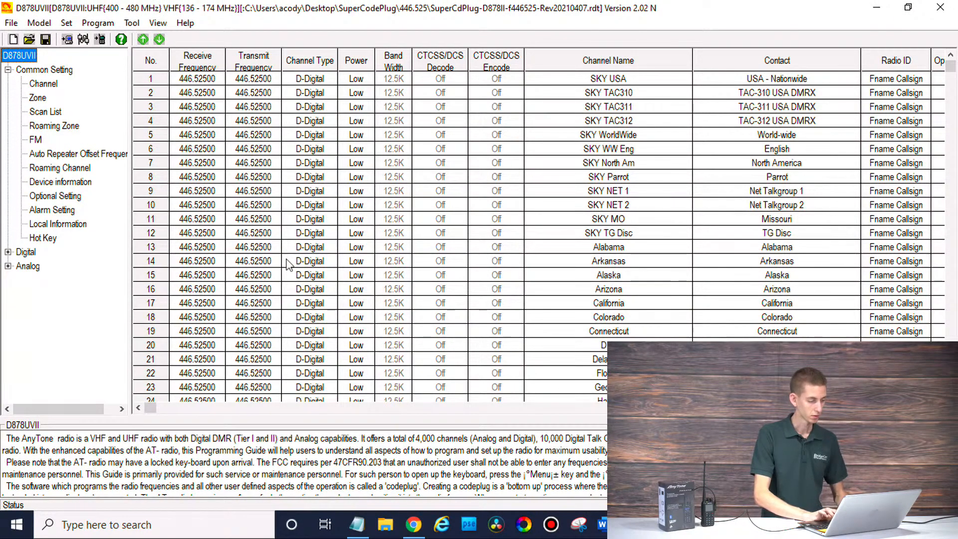
pyautogui.click(81, 40)
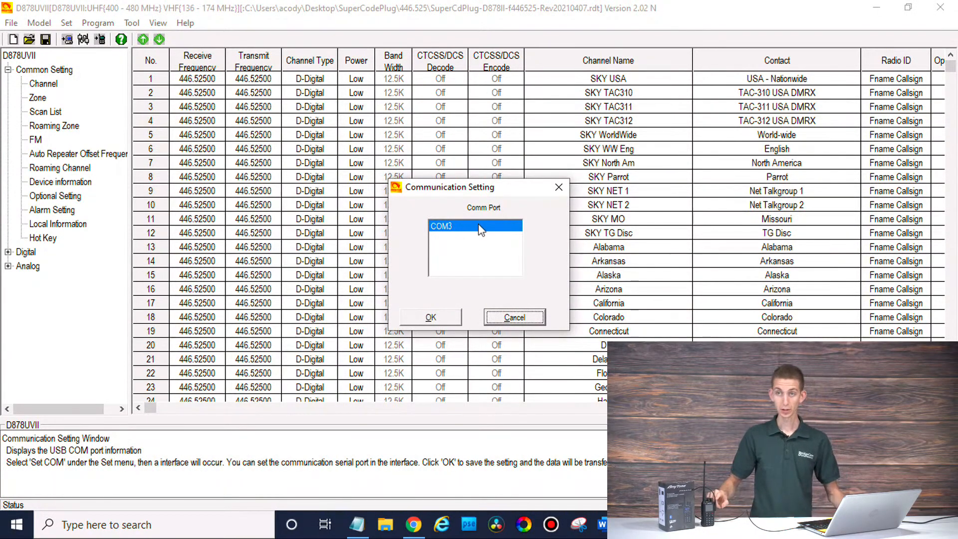
pyautogui.click(433, 319)
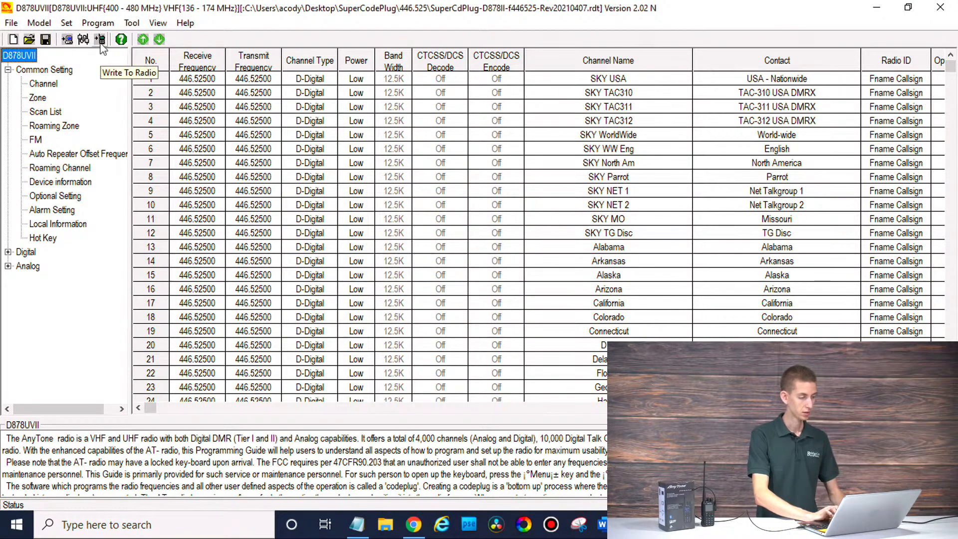
# Step: Read the codeplug from the radio without saving the open file, accepting each prompt
pyautogui.click(68, 42)
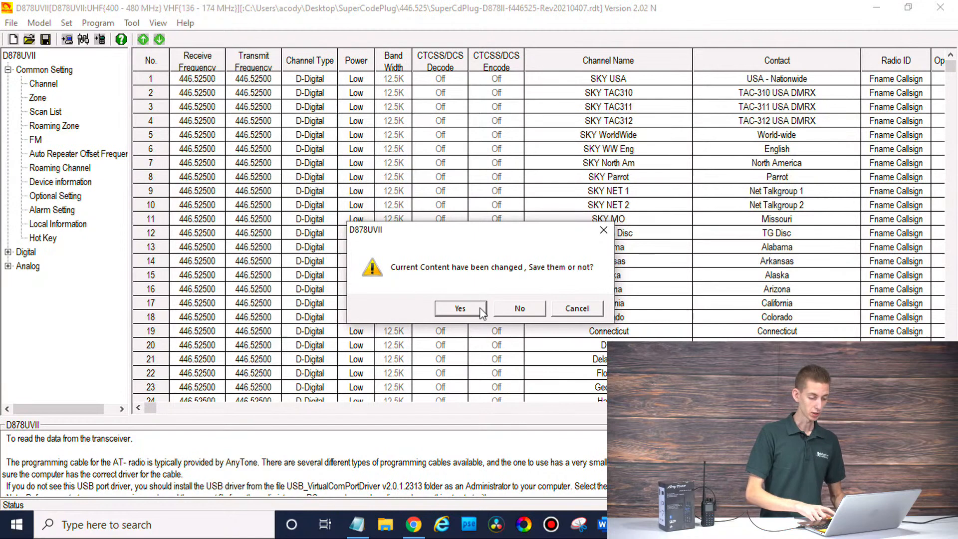
pyautogui.click(516, 309)
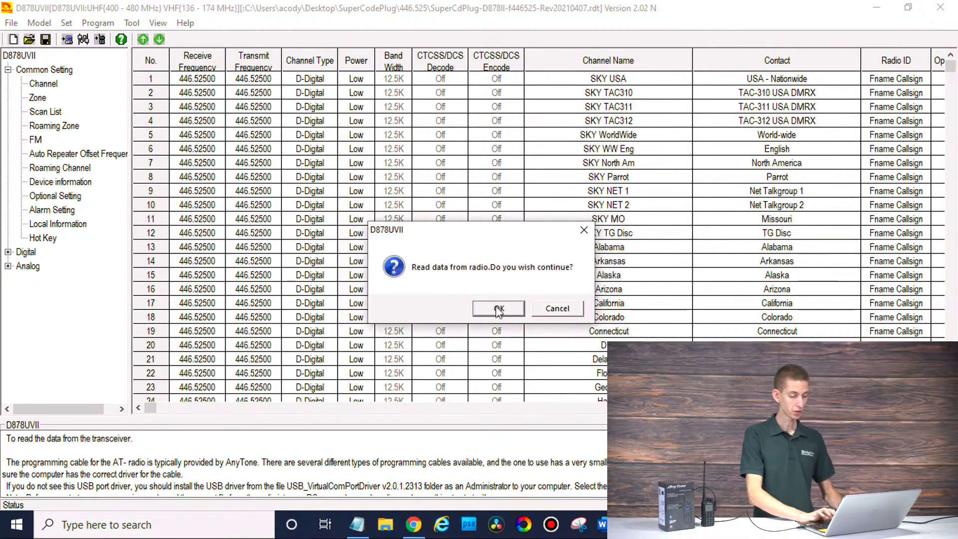
pyautogui.click(497, 310)
pyautogui.click(471, 299)
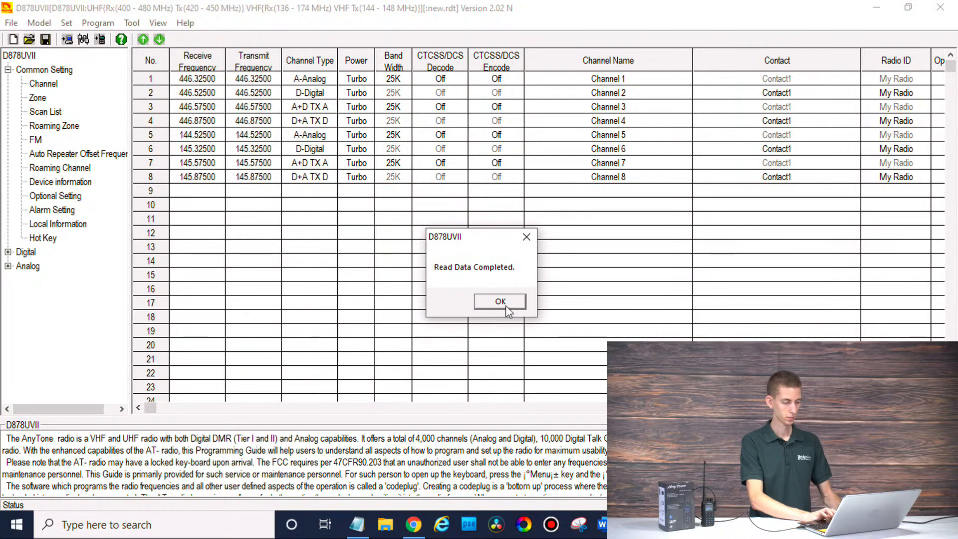
pyautogui.click(505, 305)
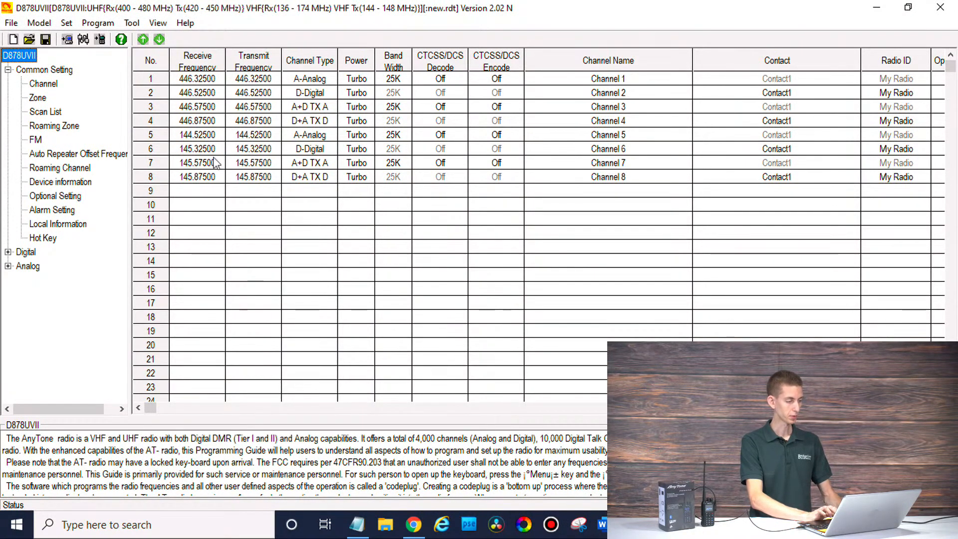
# Step: Bring the Notepad repeater and talk-group notes forward and narrow them
pyautogui.click(216, 192)
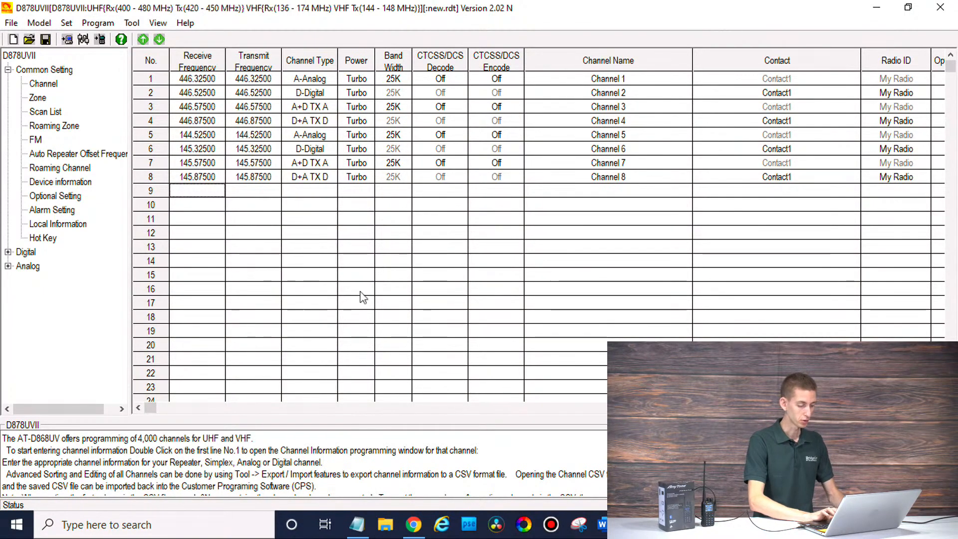
pyautogui.click(357, 524)
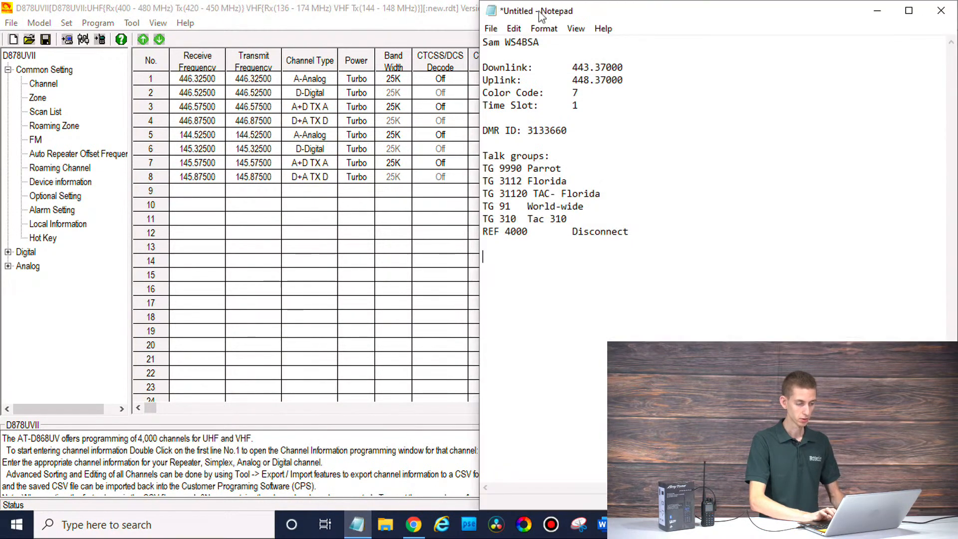
pyautogui.moveTo(479, 282); pyautogui.dragTo(753, 270)
# Step: Restore, move and resize the CPS window so it sits beside the notes
pyautogui.click(615, 6)
pyautogui.moveTo(615, 6); pyautogui.dragTo(417, 34)
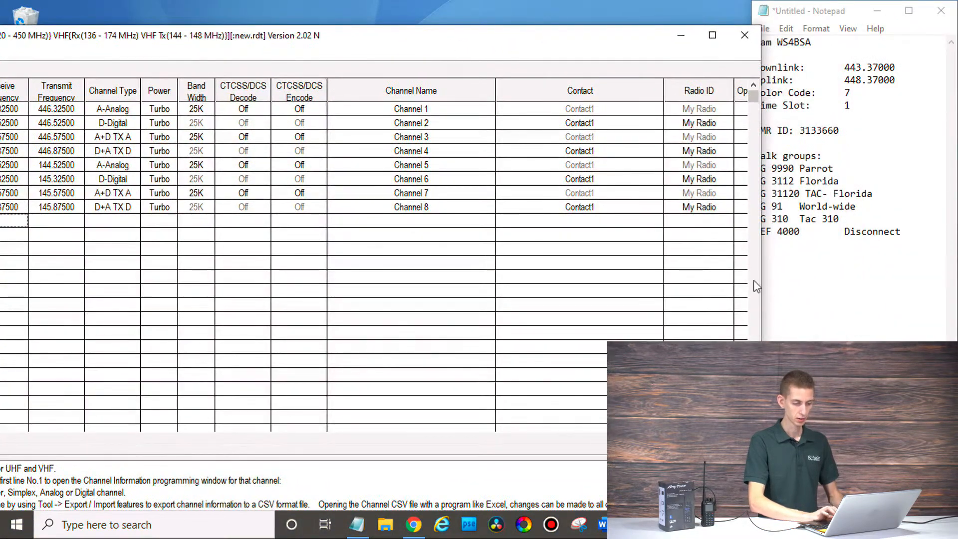
pyautogui.moveTo(757, 277); pyautogui.dragTo(518, 278)
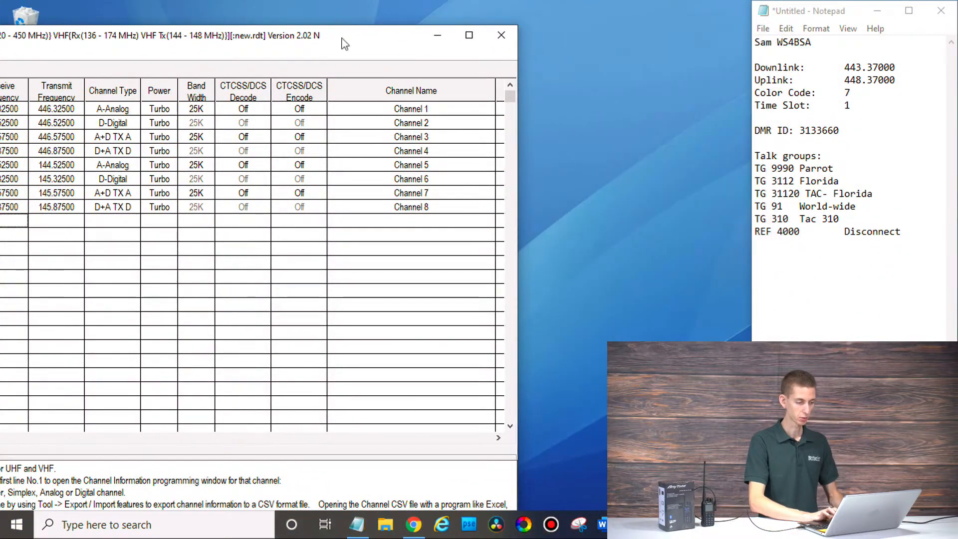
pyautogui.moveTo(334, 37); pyautogui.dragTo(535, 24)
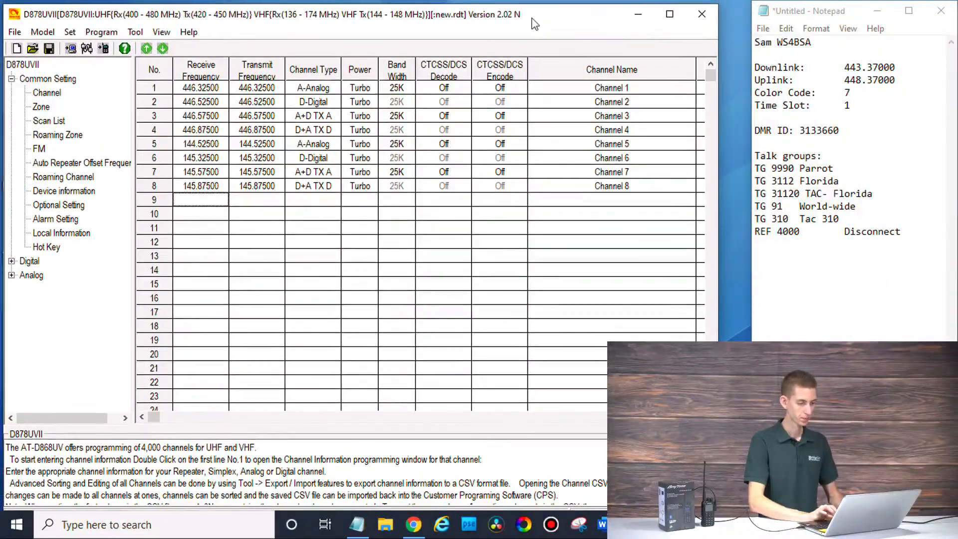
pyautogui.moveTo(718, 92); pyautogui.dragTo(751, 96)
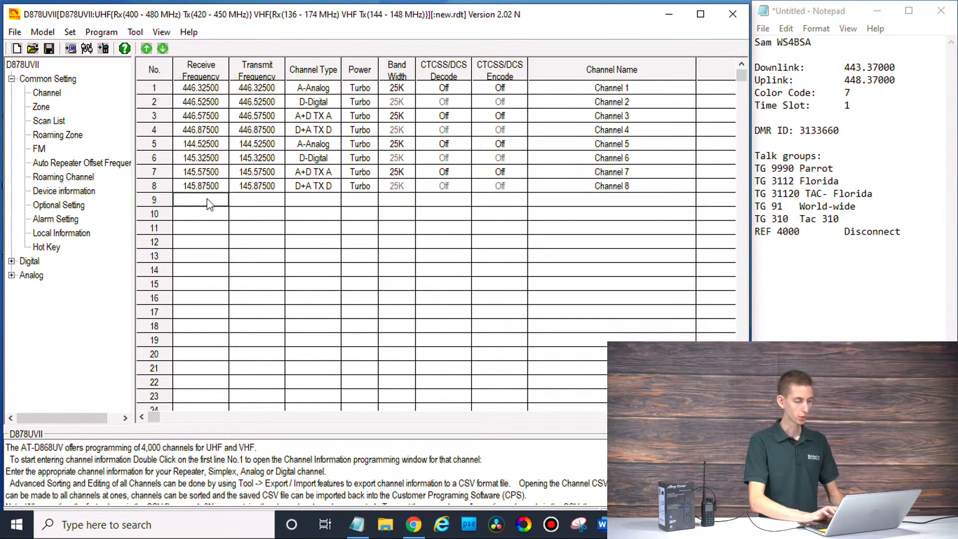
pyautogui.click(197, 93)
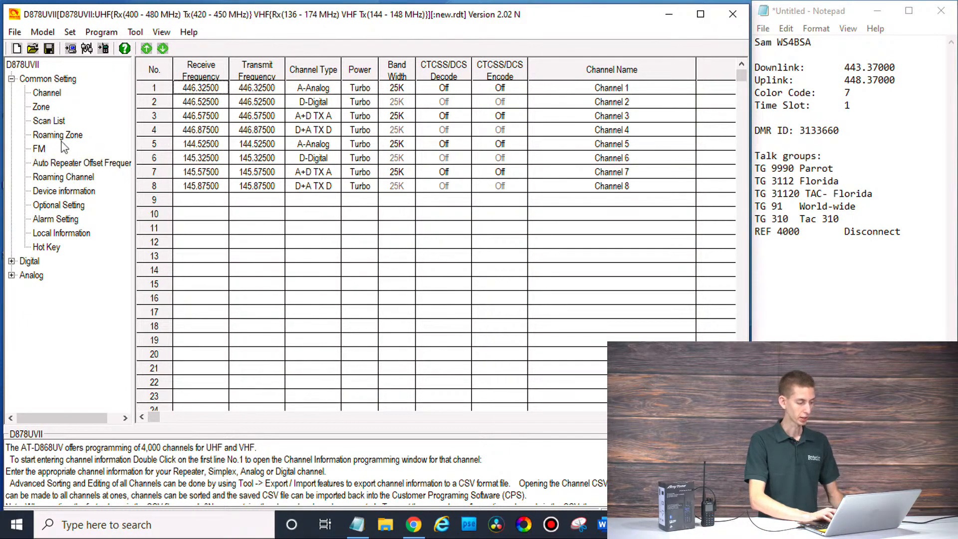
# Step: Open Radio ID List row 1 and replace My Radio with the operator's name and callsign
pyautogui.click(10, 261)
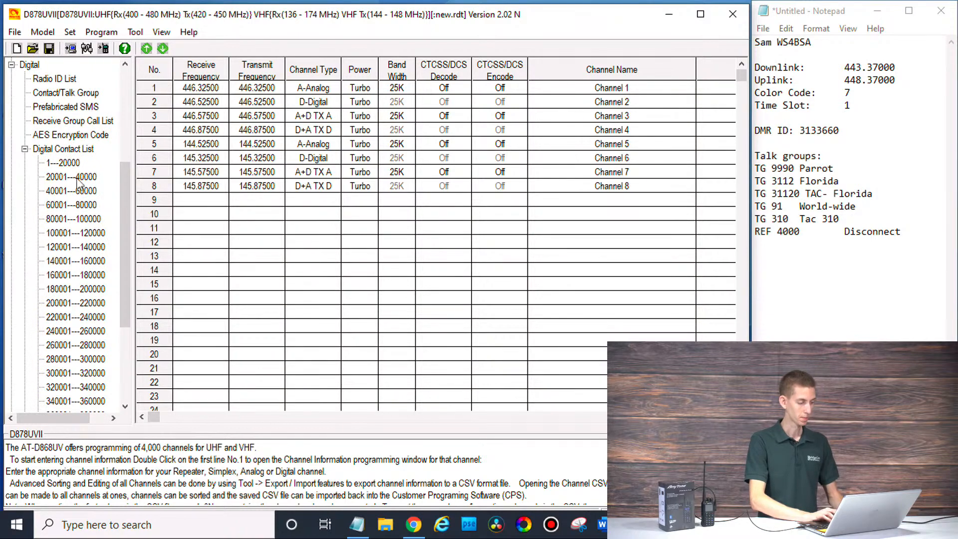
pyautogui.click(54, 80)
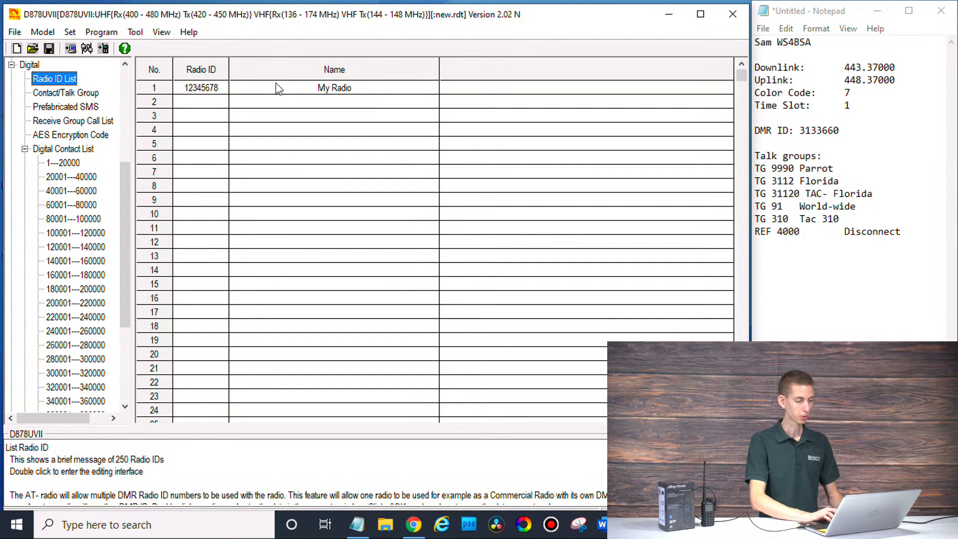
pyautogui.doubleClick(274, 89)
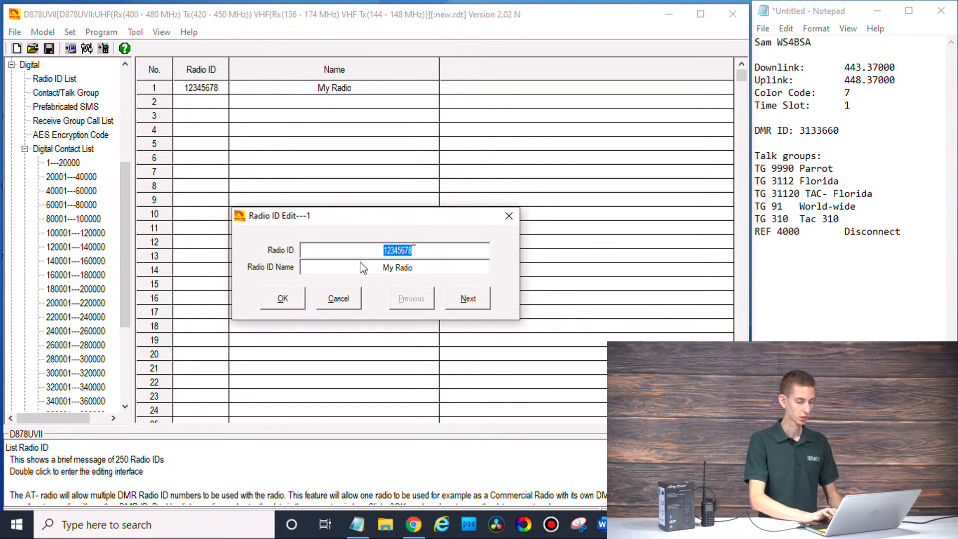
pyautogui.click(364, 272)
pyautogui.hotkey('ctrl', 'a')
pyautogui.write('S')
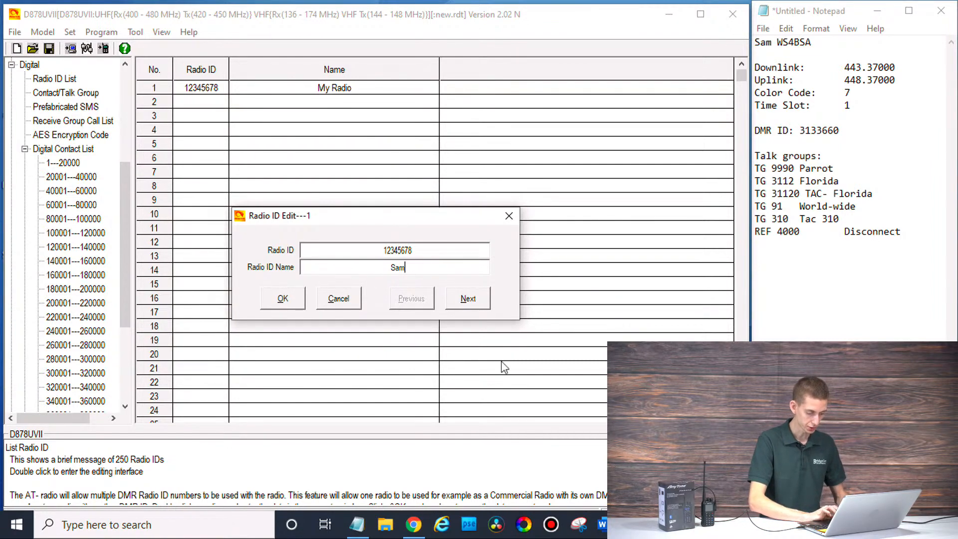
pyautogui.doubleClick(800, 43)
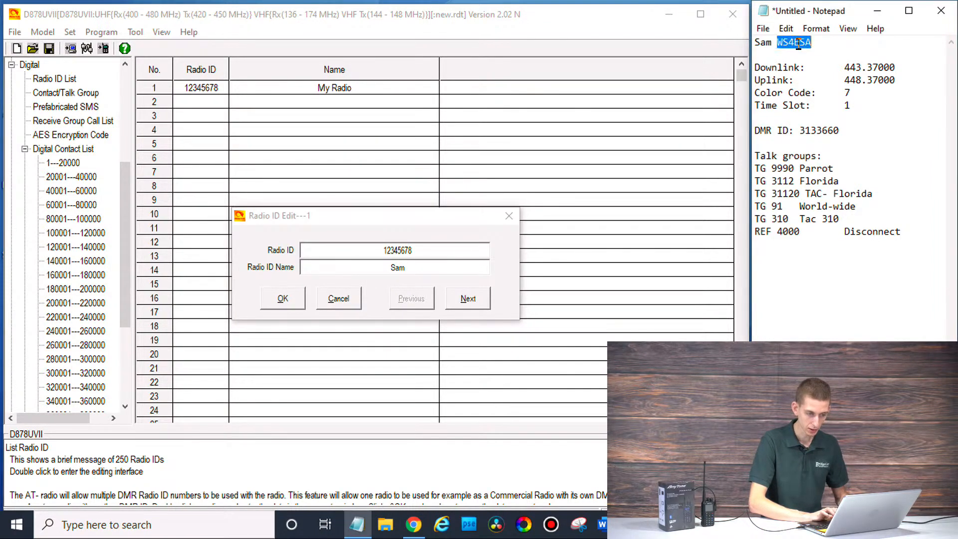
pyautogui.click(482, 262)
pyautogui.write('WS4BSA')
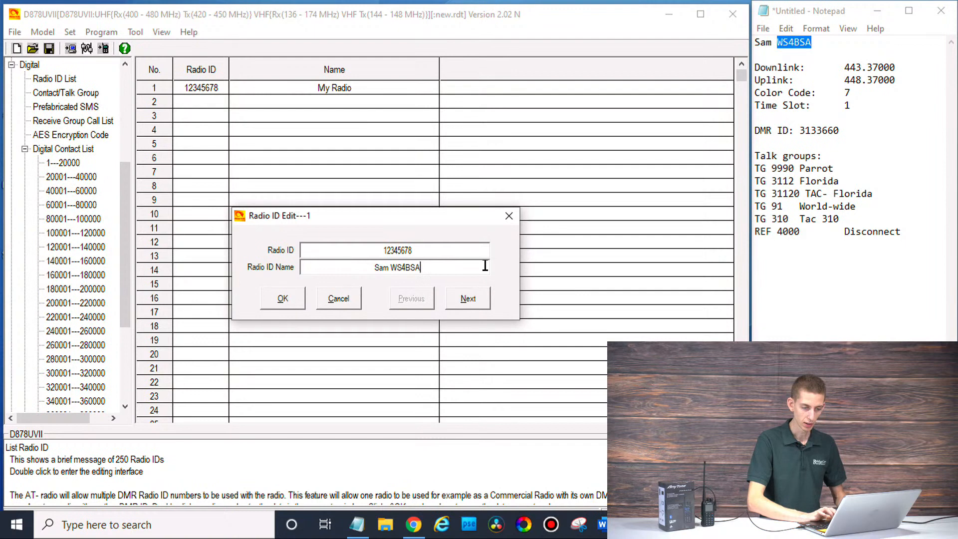
# Step: Paste the operator's DMR ID over placeholder 12345678 and save the entry
pyautogui.doubleClick(823, 131)
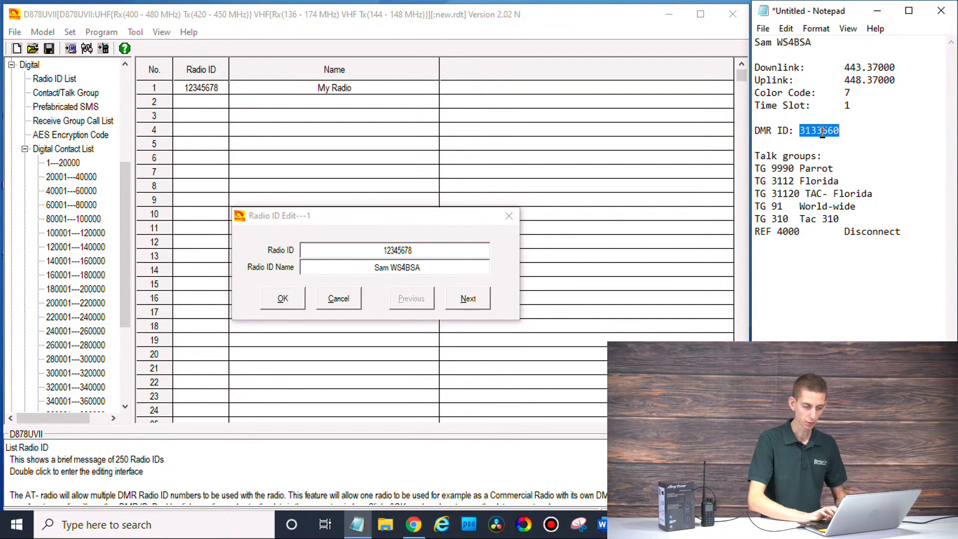
pyautogui.doubleClick(462, 252)
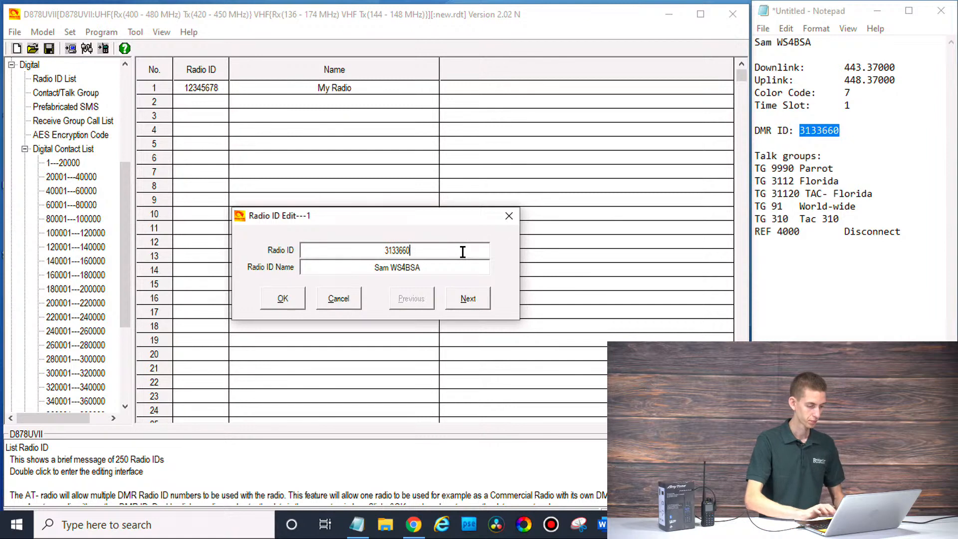
pyautogui.click(283, 299)
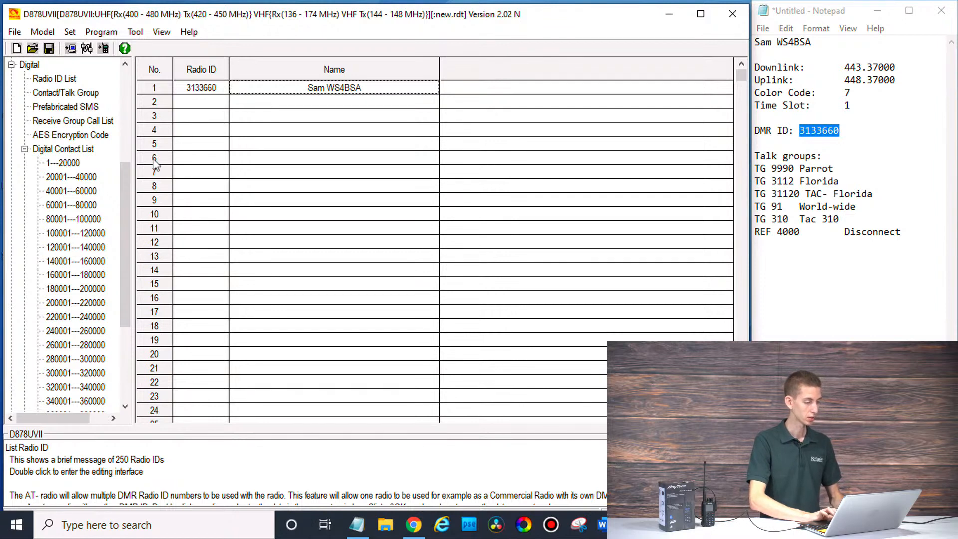
pyautogui.moveTo(127, 206); pyautogui.dragTo(125, 127)
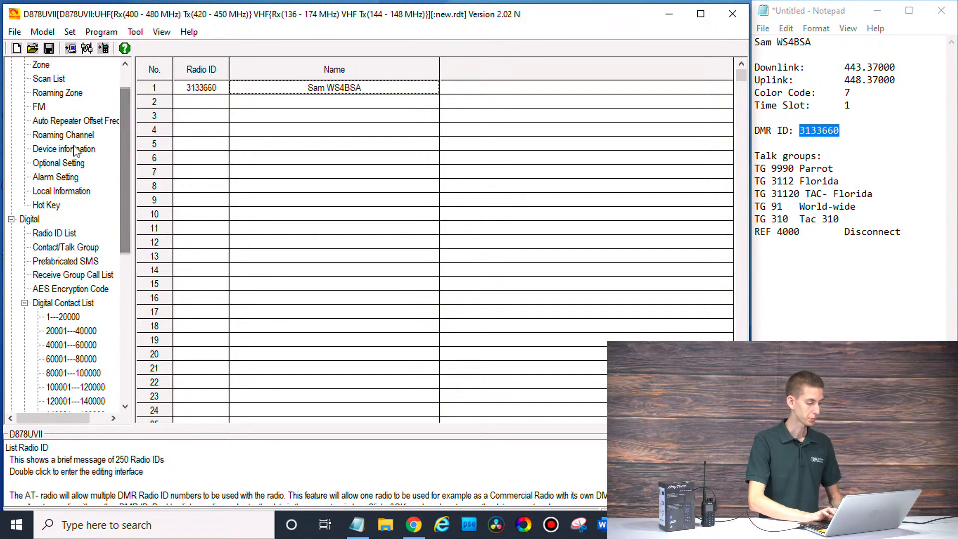
# Step: In Optional Setting's Power-on page, switch the power-on display to custom text
pyautogui.doubleClick(47, 163)
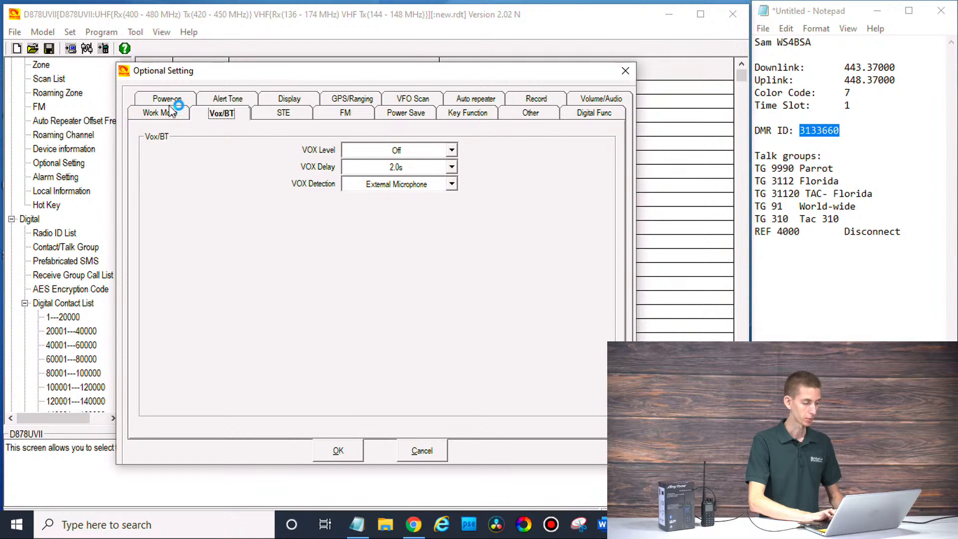
pyautogui.click(168, 99)
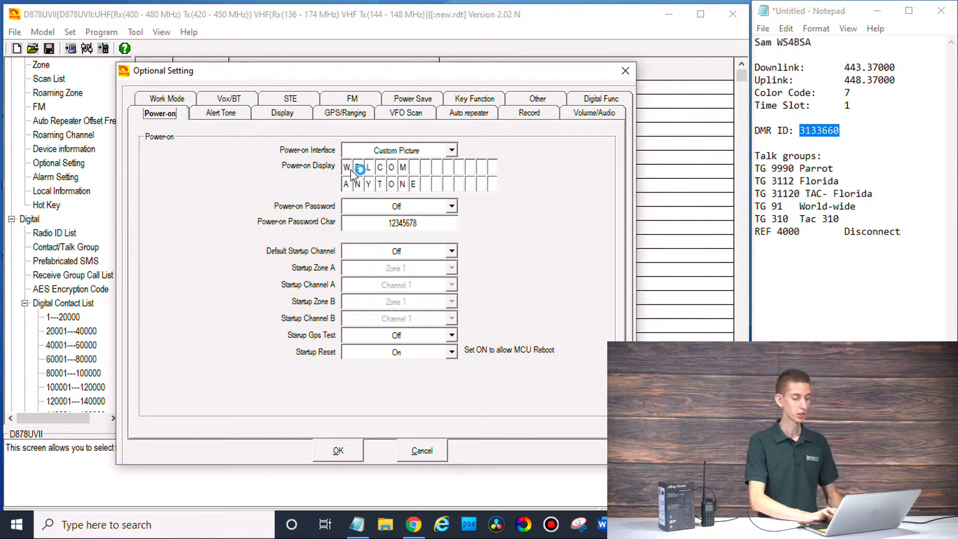
pyautogui.click(433, 150)
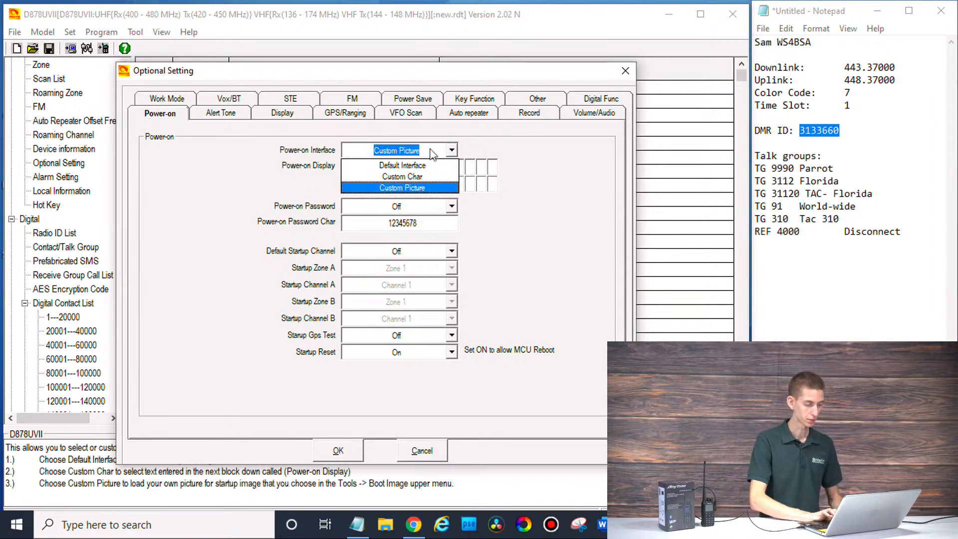
pyautogui.click(427, 177)
# Step: Enter the operator's name and callsign as the two power-on display lines
pyautogui.click(346, 167)
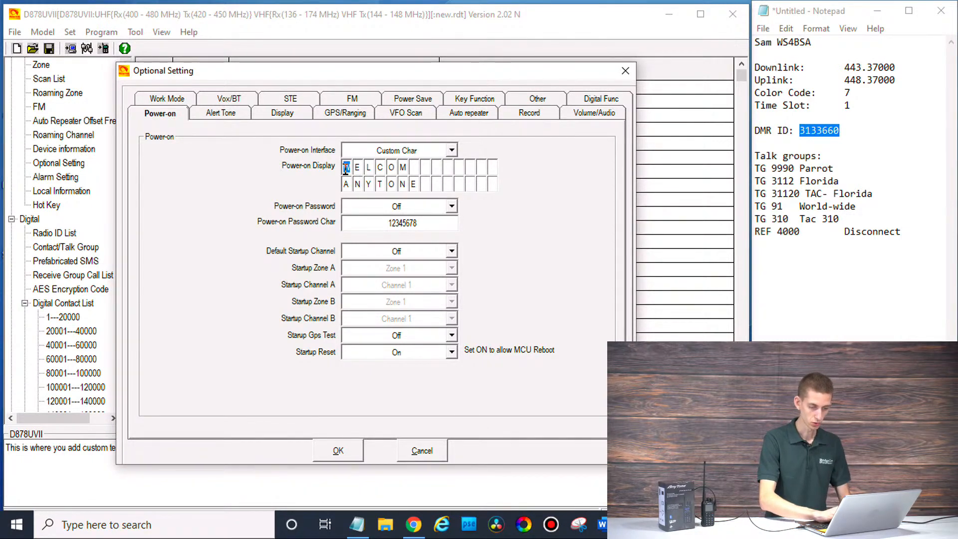
pyautogui.write('SAME')
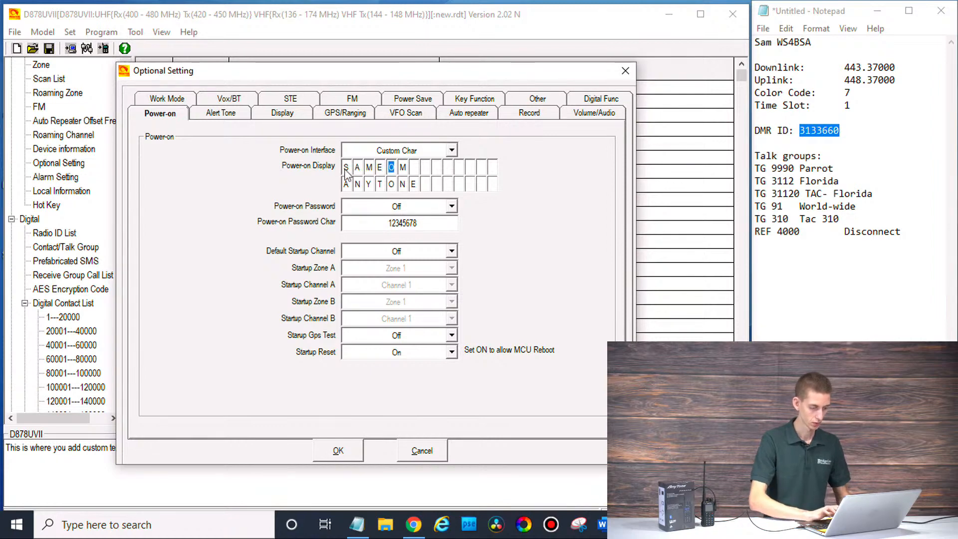
pyautogui.press('BackSpace')
pyautogui.click(347, 184)
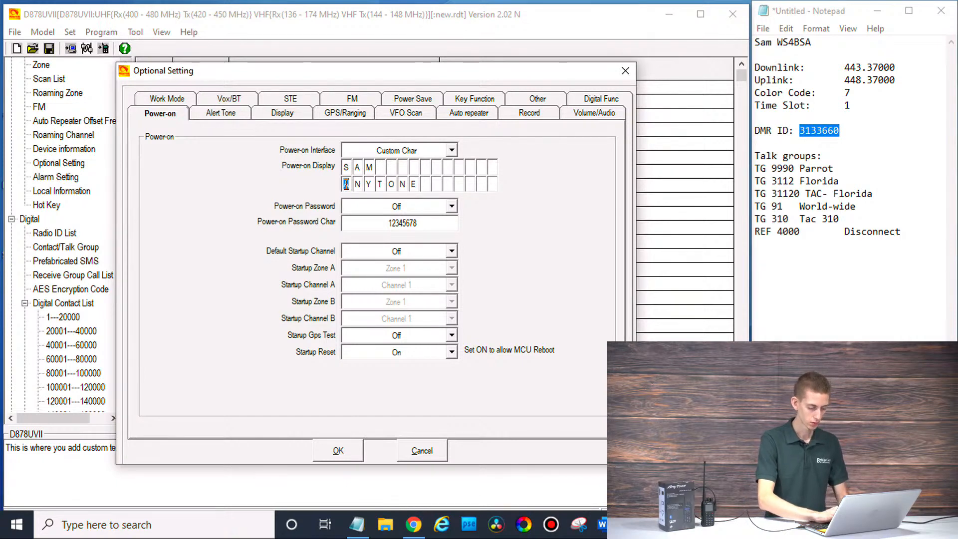
pyautogui.write('WS')
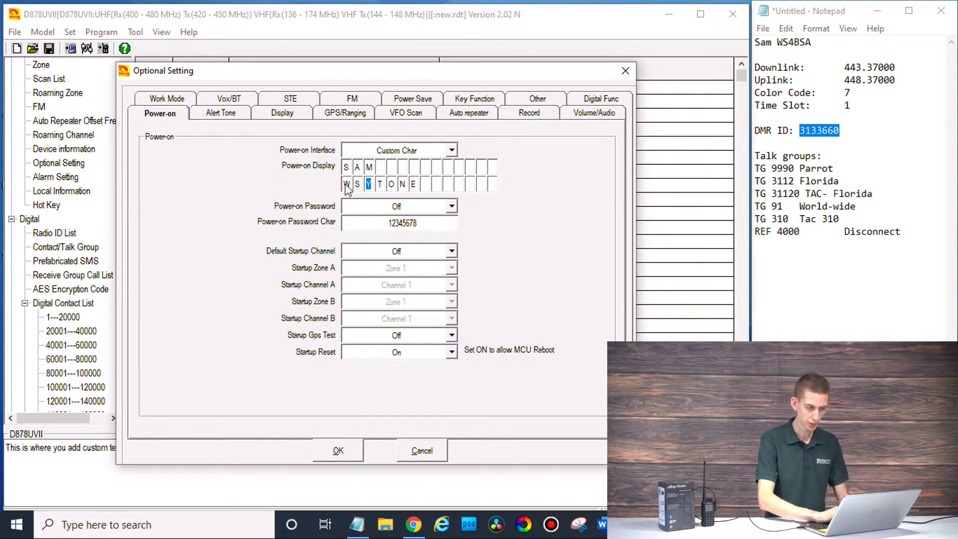
pyautogui.write('4BSA')
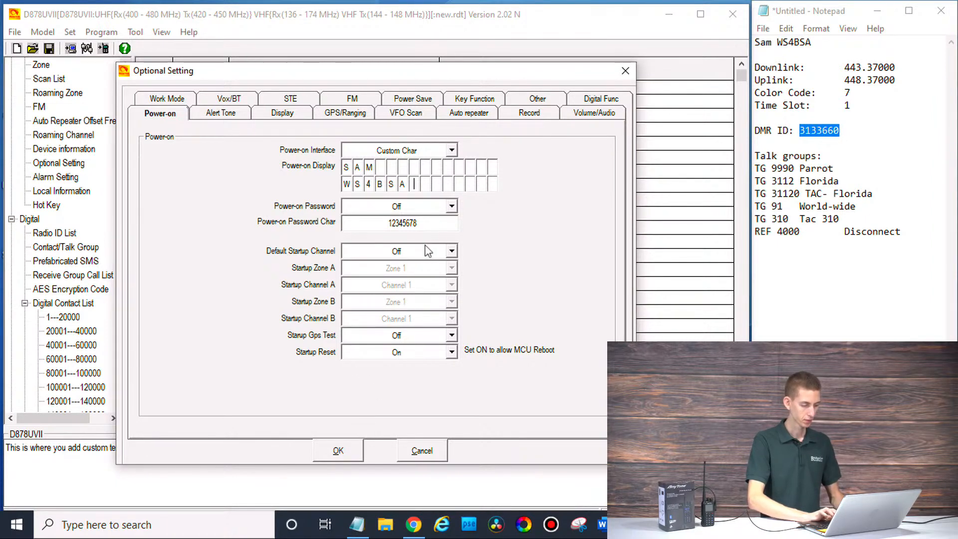
pyautogui.click(175, 102)
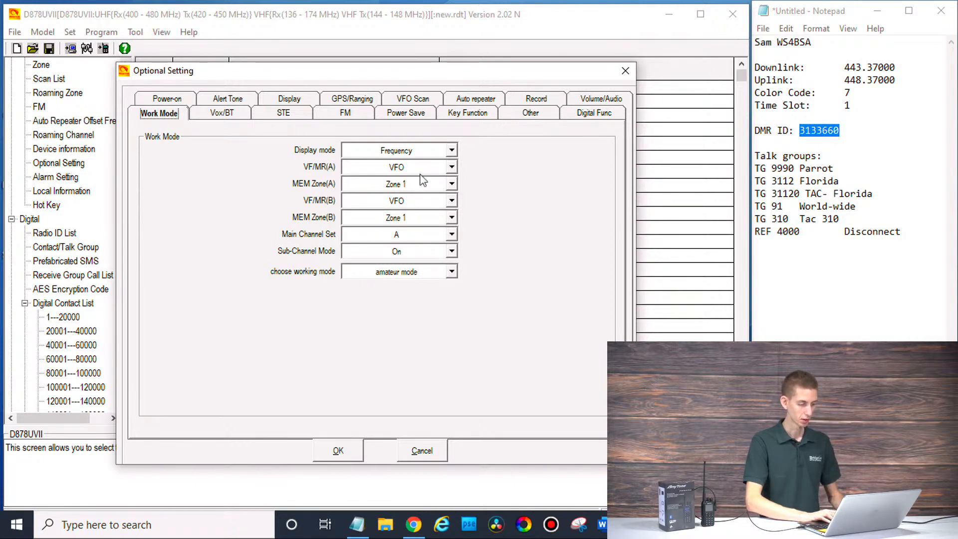
# Step: Set Display mode to Channel and Sub-Channel Mode to Off, then save Optional Setting
pyautogui.click(409, 153)
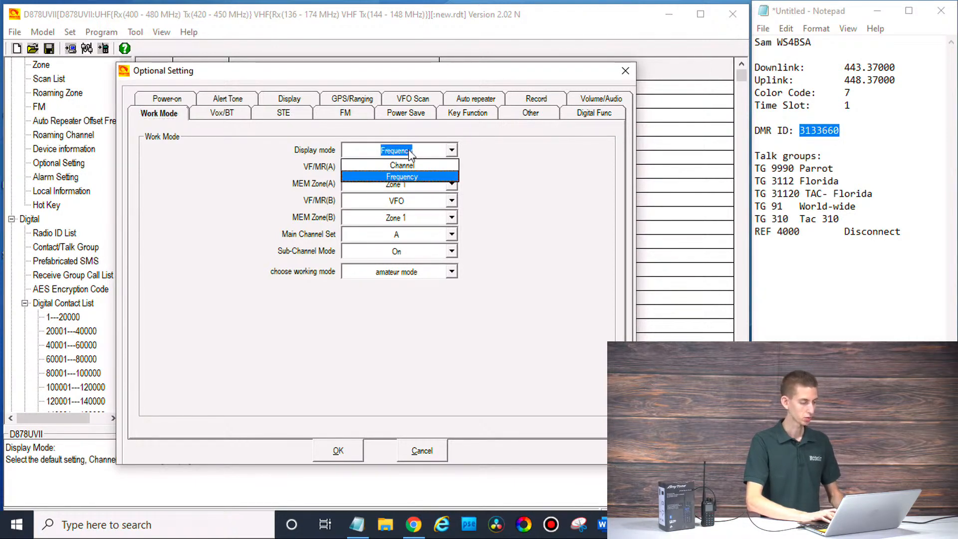
pyautogui.click(435, 168)
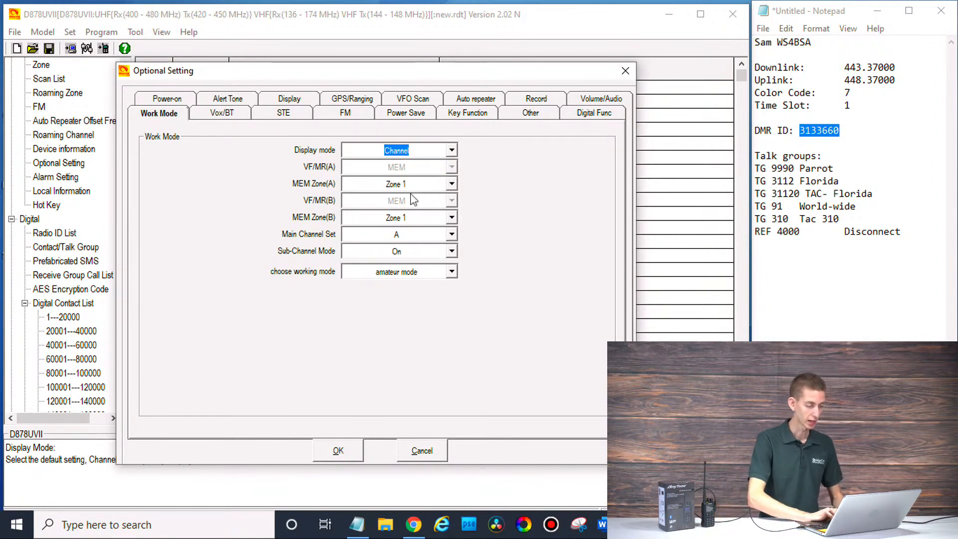
pyautogui.click(399, 253)
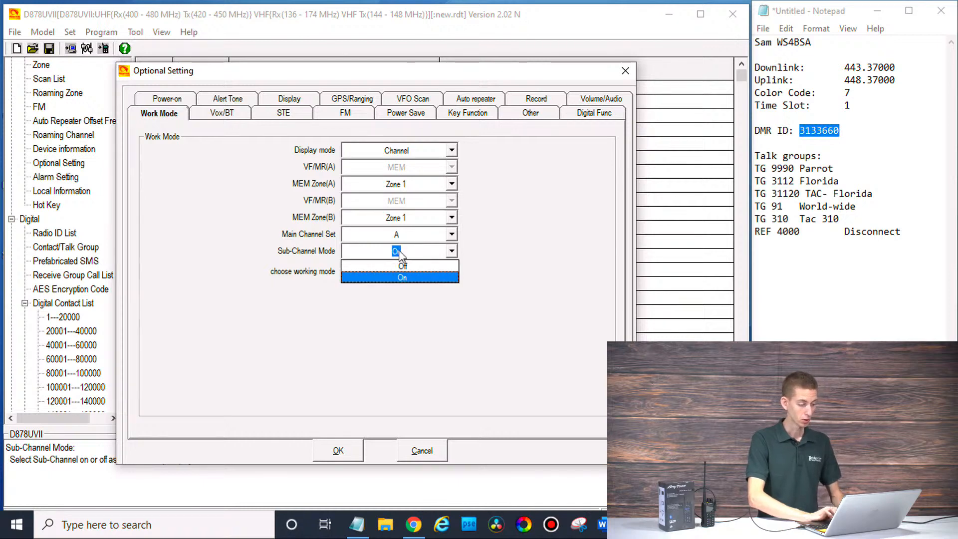
pyautogui.click(403, 266)
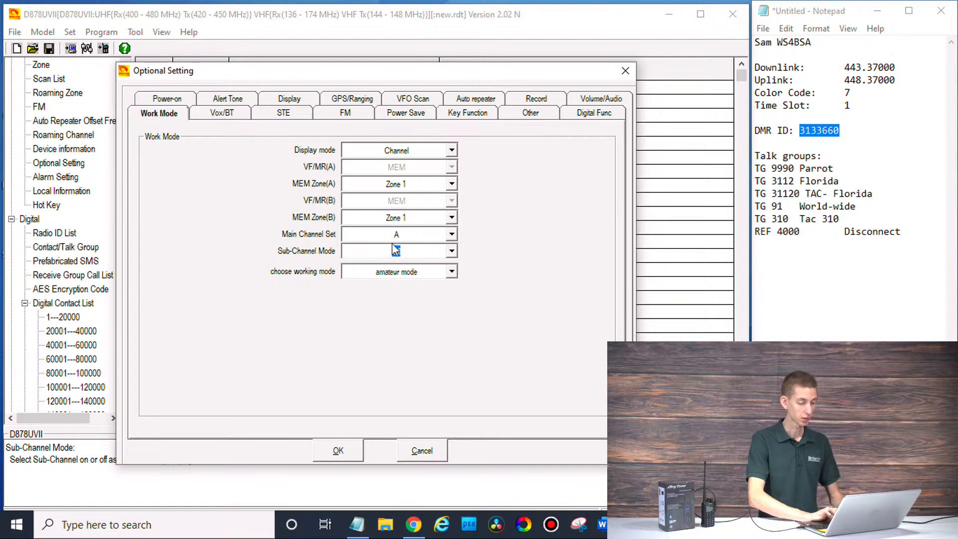
pyautogui.click(165, 100)
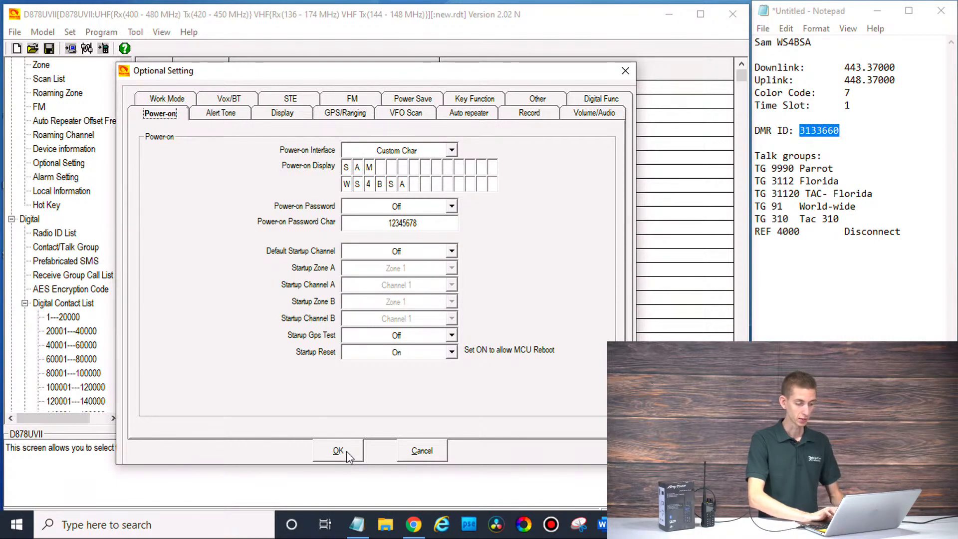
pyautogui.press('Tab')
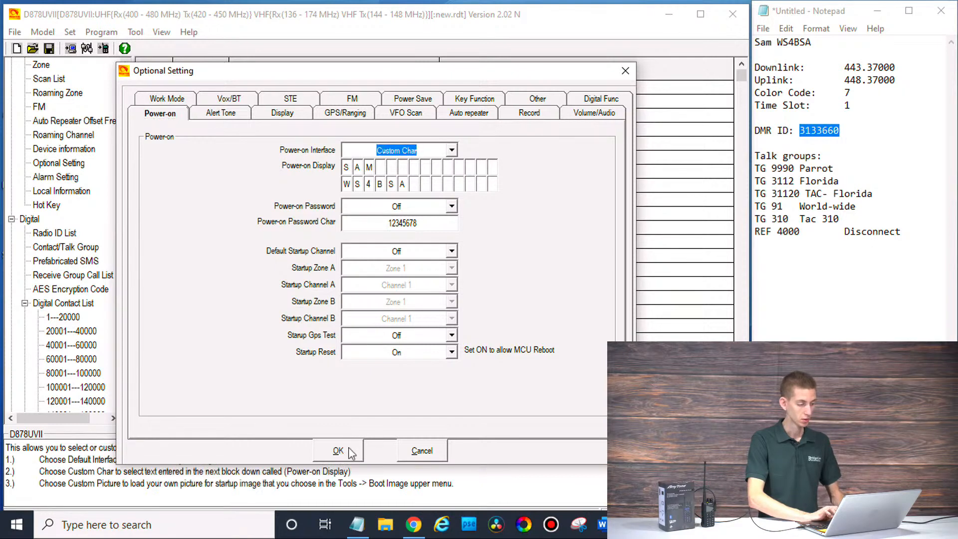
pyautogui.click(350, 450)
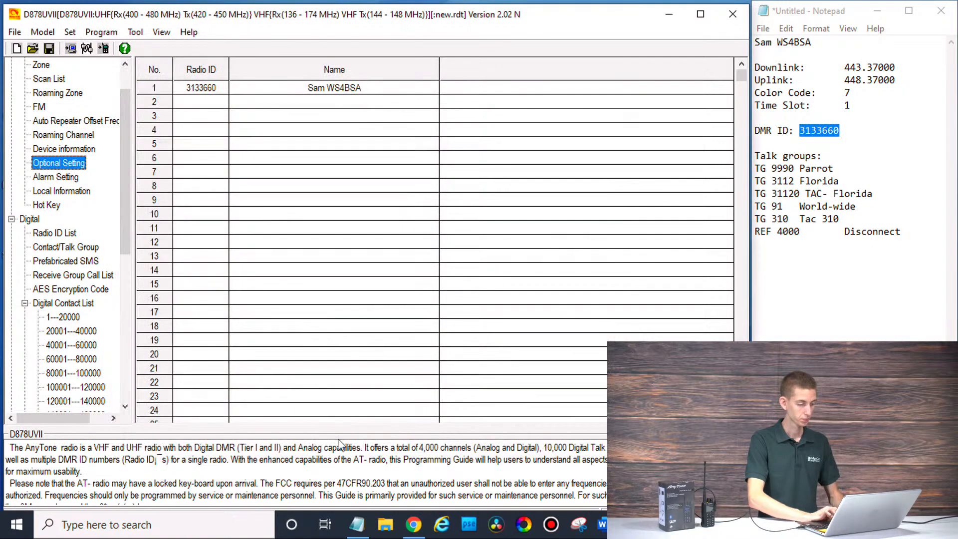
# Step: Reopen Optional Setting, set Auto Backlight Duration to 5 minutes on the Display tab, and save
pyautogui.doubleClick(56, 163)
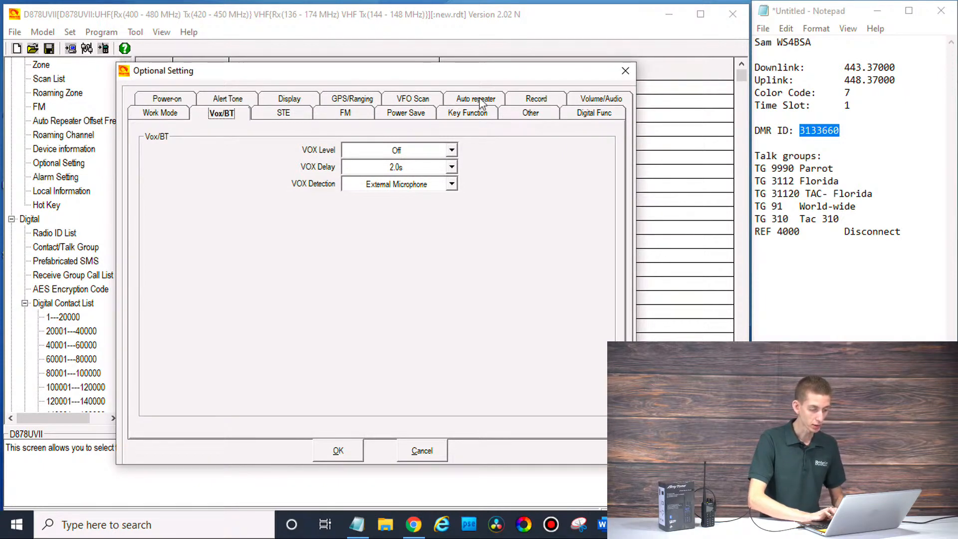
pyautogui.click(586, 118)
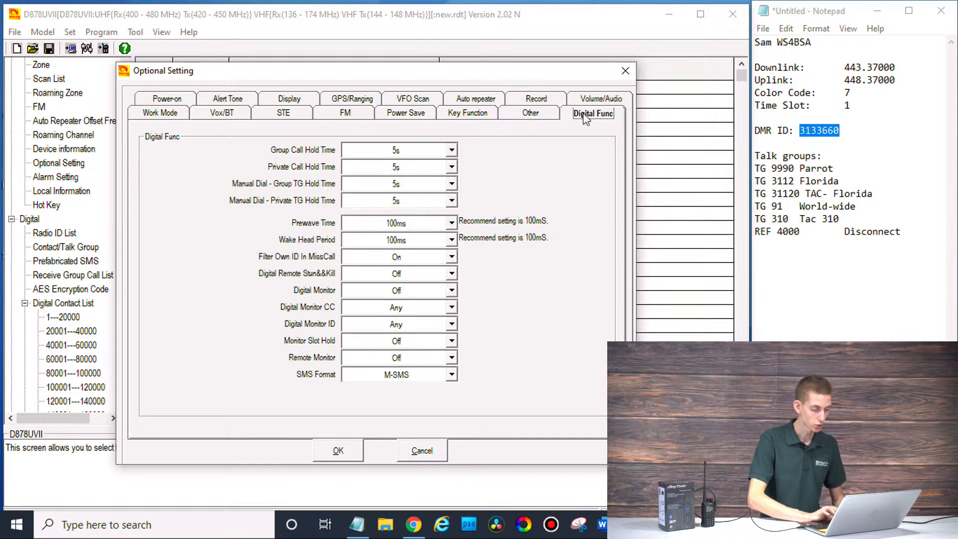
pyautogui.click(336, 98)
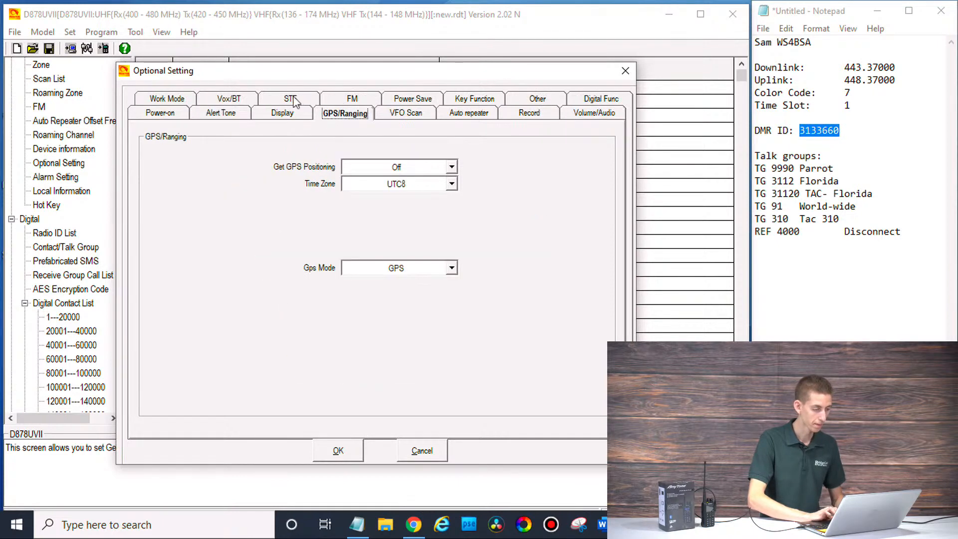
pyautogui.click(292, 114)
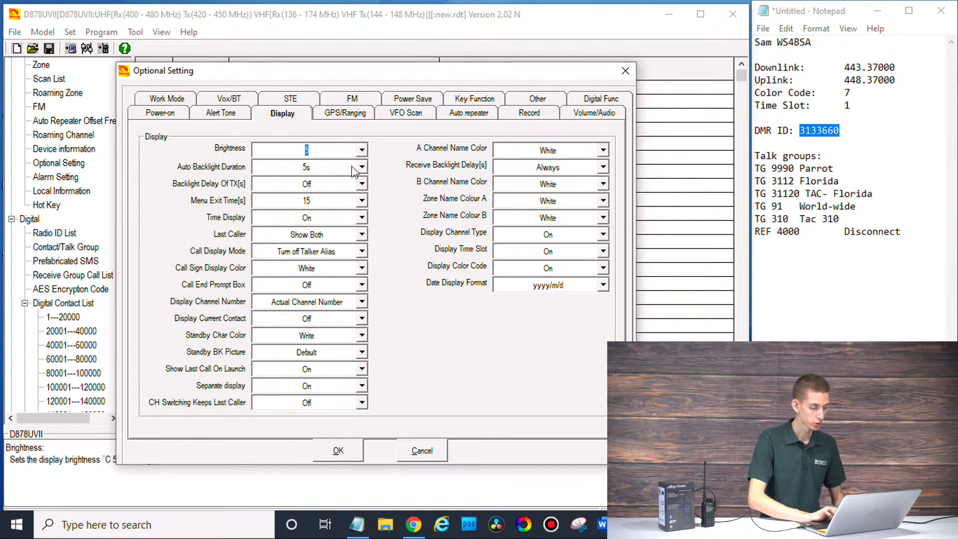
pyautogui.click(353, 171)
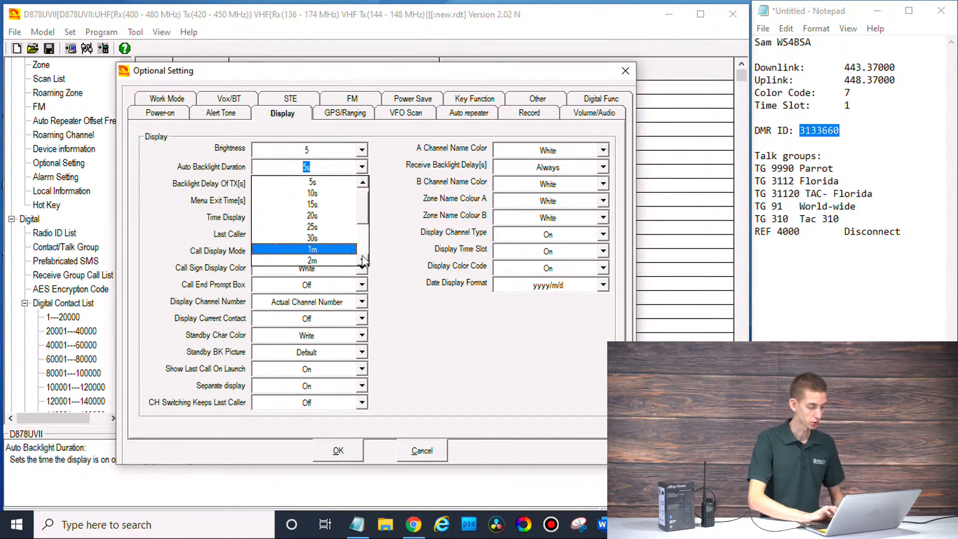
pyautogui.click(363, 260)
pyautogui.click(363, 260)
pyautogui.click(363, 260)
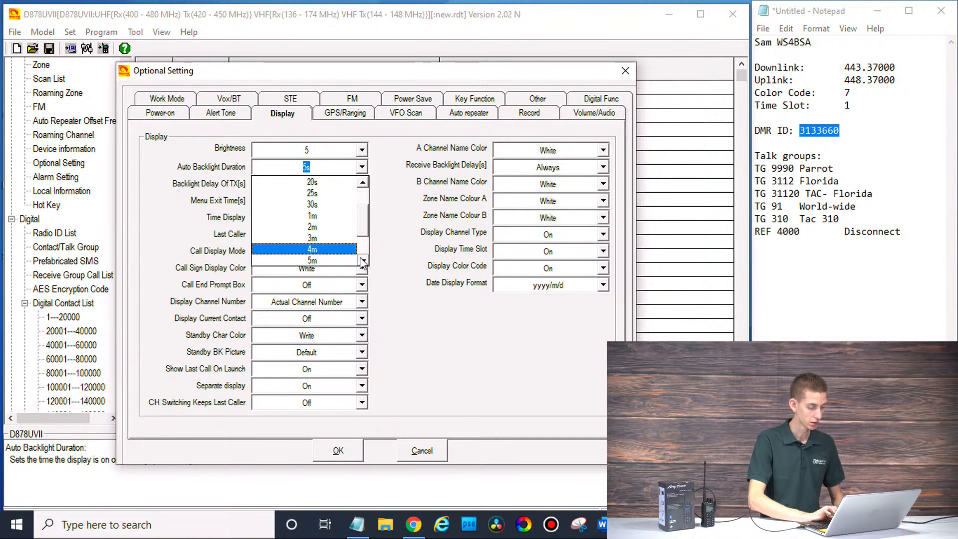
pyautogui.click(329, 260)
pyautogui.click(338, 451)
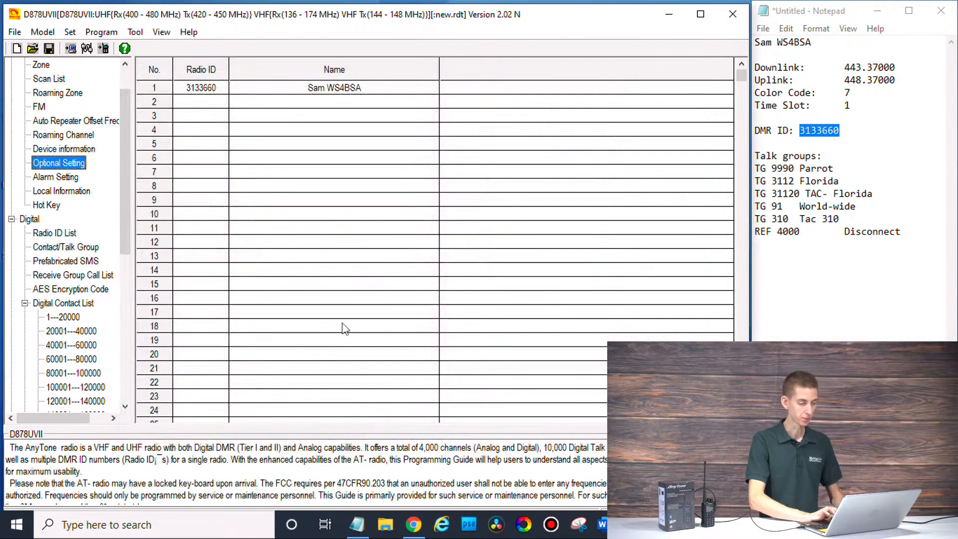
# Step: Edit Contact/Talk Group row 1 to Florida with TG ID 3112 copied from the notes
pyautogui.scroll(1, 46, 95)
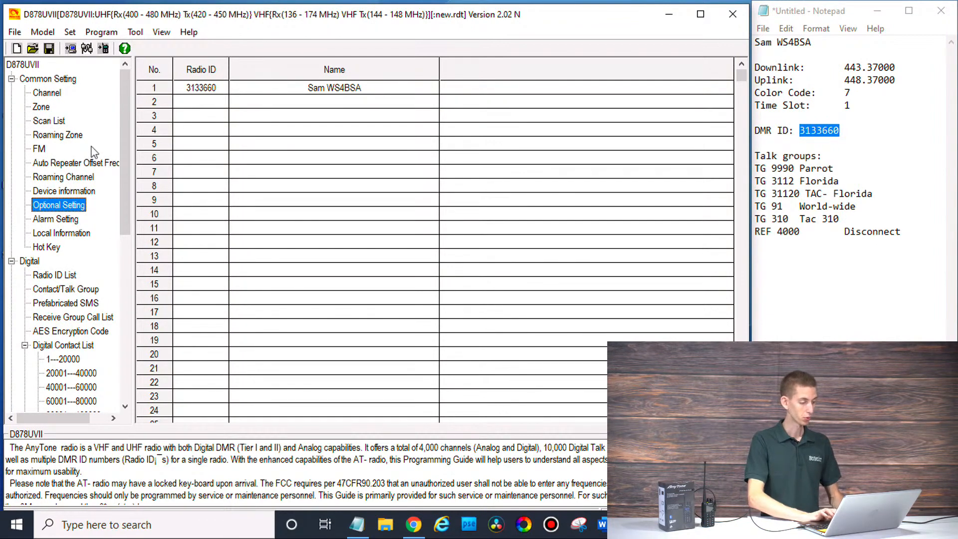
pyautogui.click(73, 291)
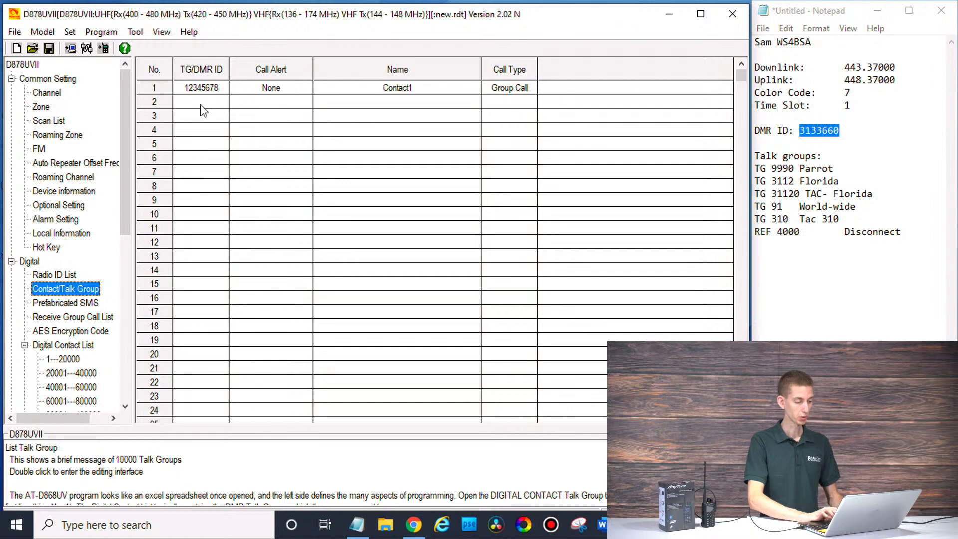
pyautogui.doubleClick(203, 90)
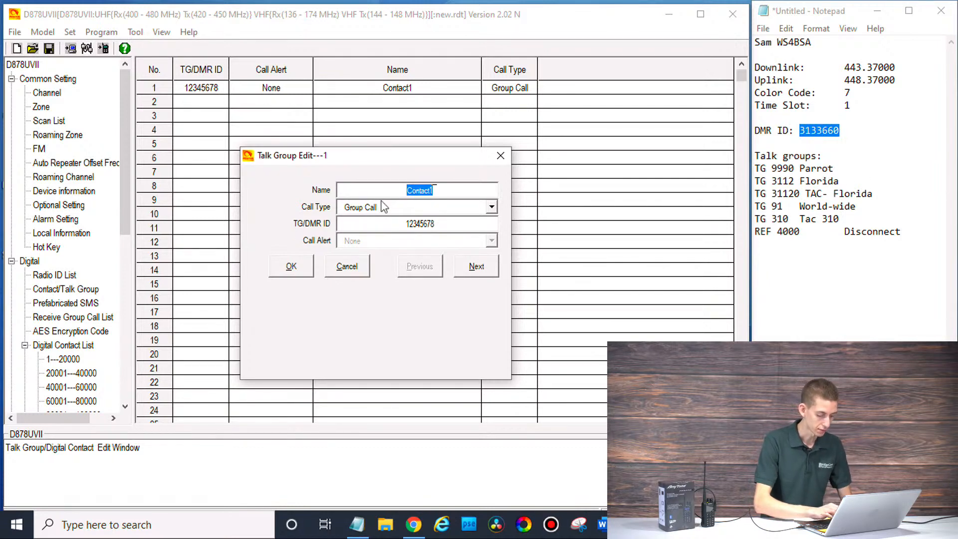
pyautogui.write('F')
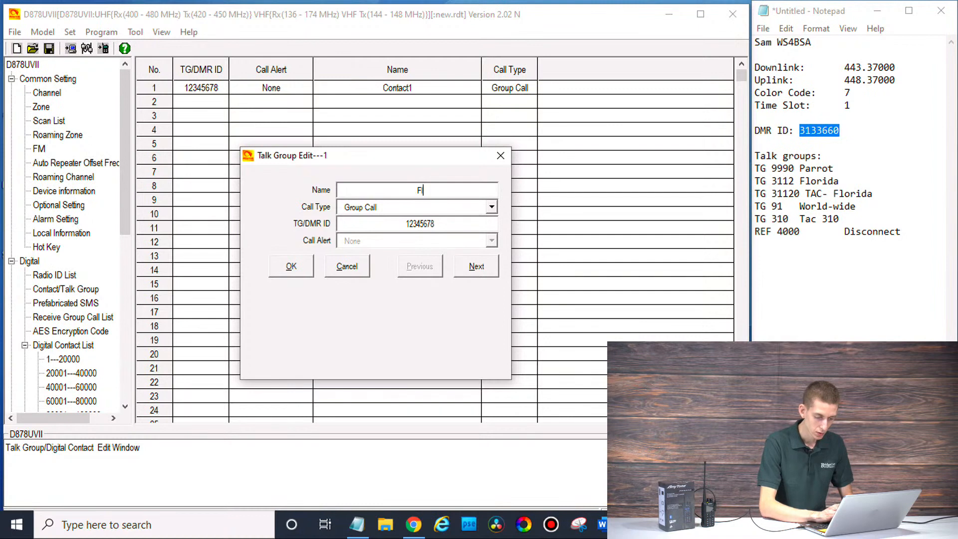
pyautogui.write('lorida')
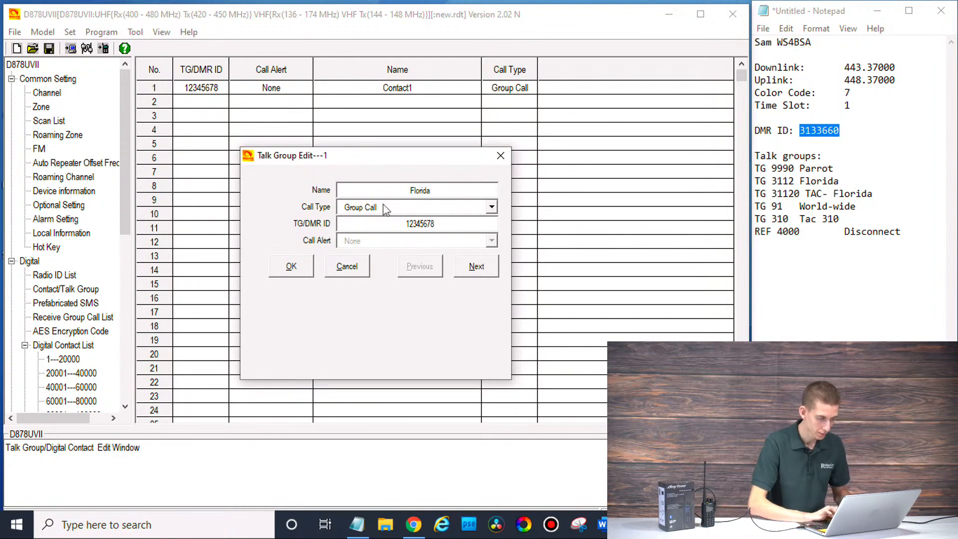
pyautogui.doubleClick(449, 224)
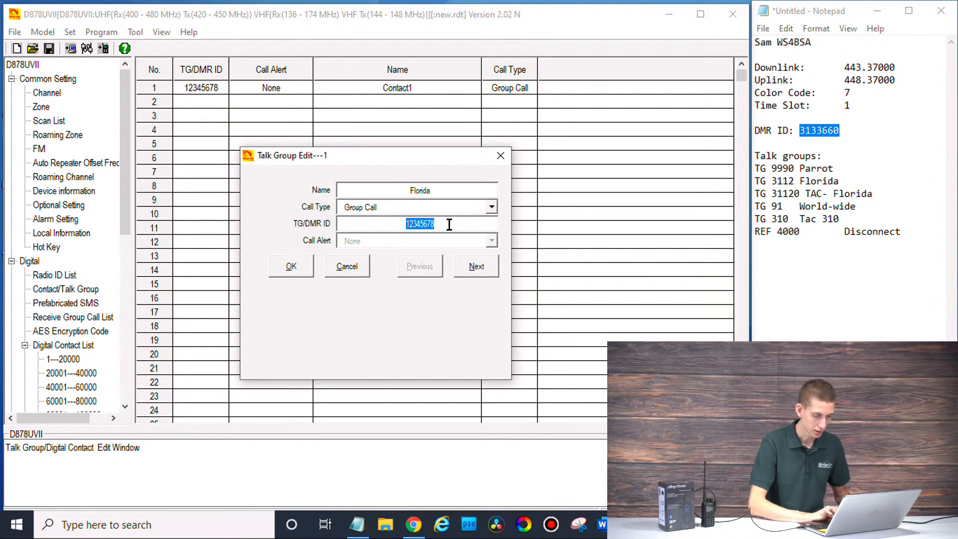
pyautogui.doubleClick(784, 182)
pyautogui.hotkey('ctrl', 'c')
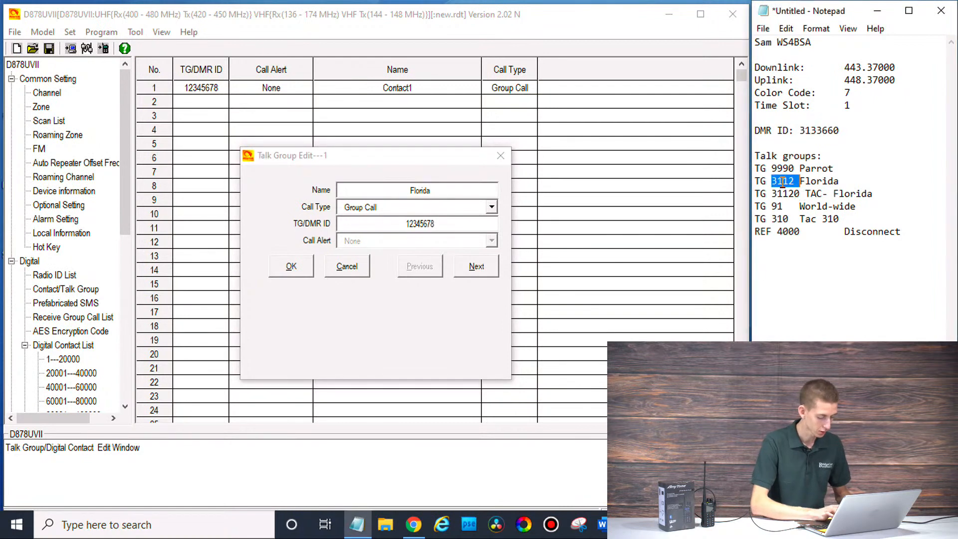
pyautogui.click(443, 224)
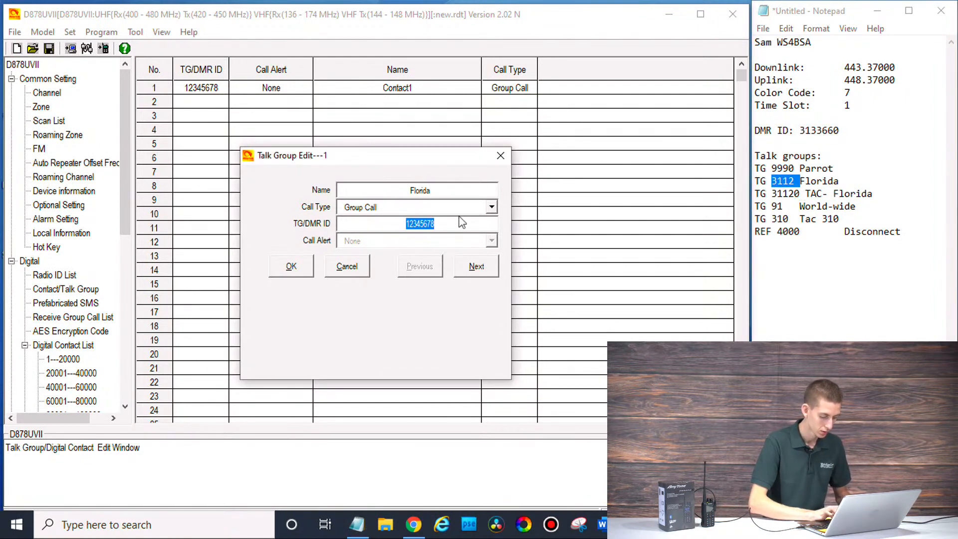
pyautogui.hotkey('ctrl', 'v')
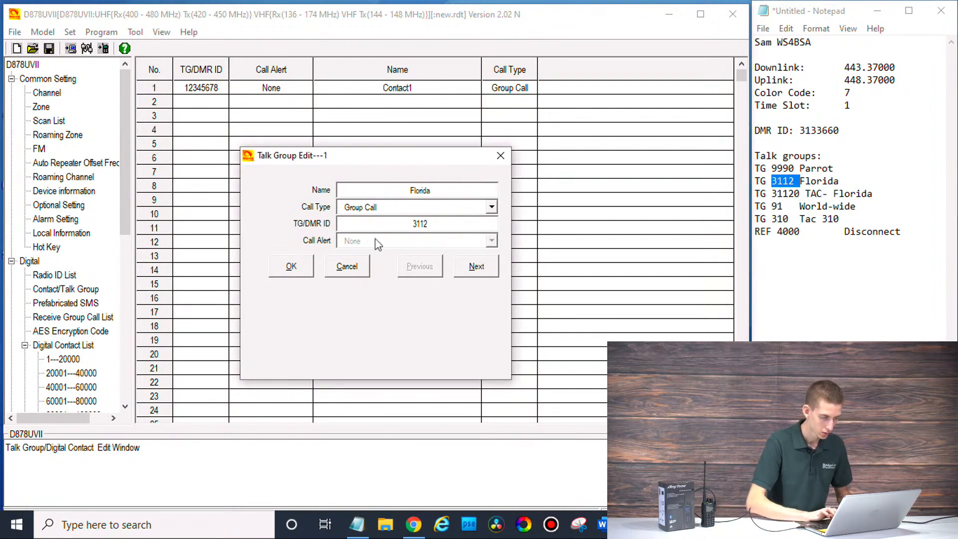
pyautogui.doubleClick(377, 227)
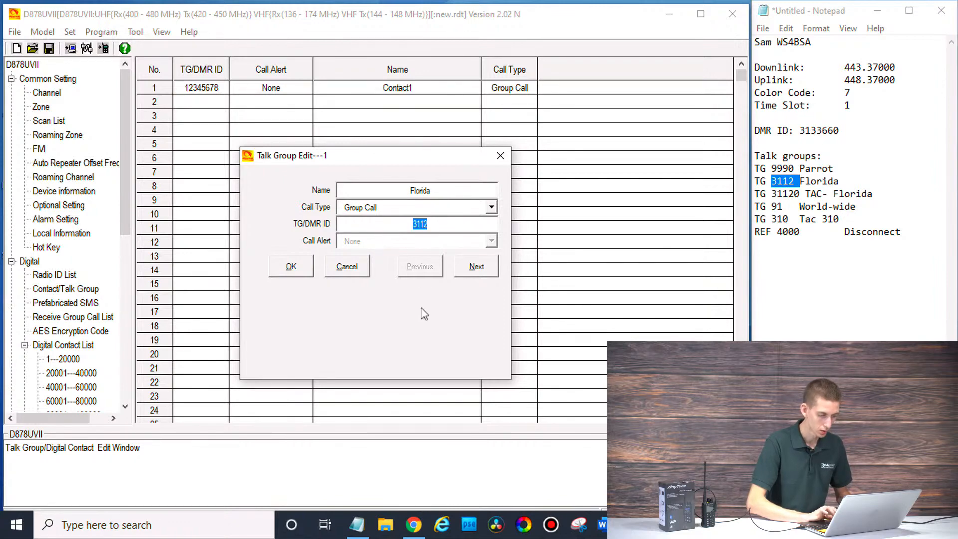
pyautogui.click(300, 269)
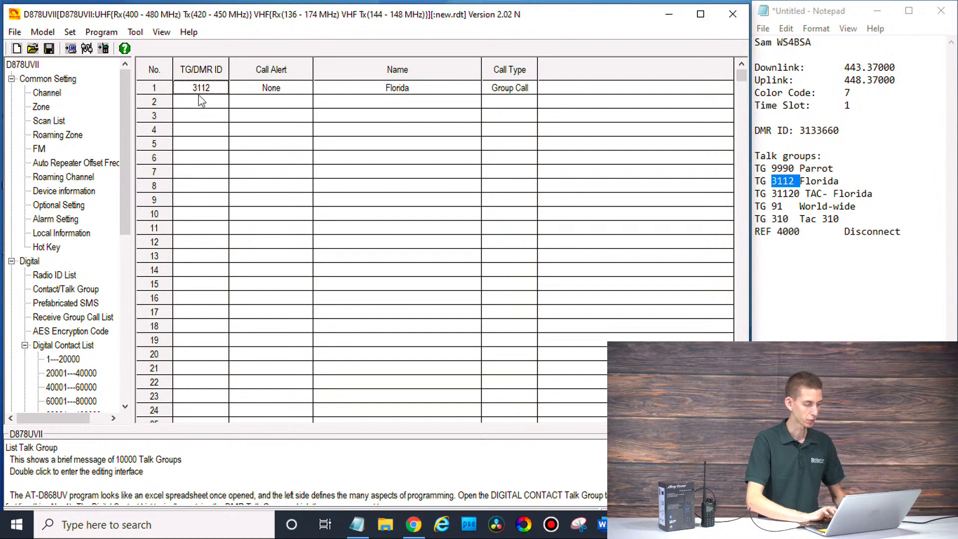
# Step: Save contact row 2 as World-wide with ID 91, then copy the 31120 TAC- Florida notes line
pyautogui.click(220, 105)
pyautogui.doubleClick(220, 105)
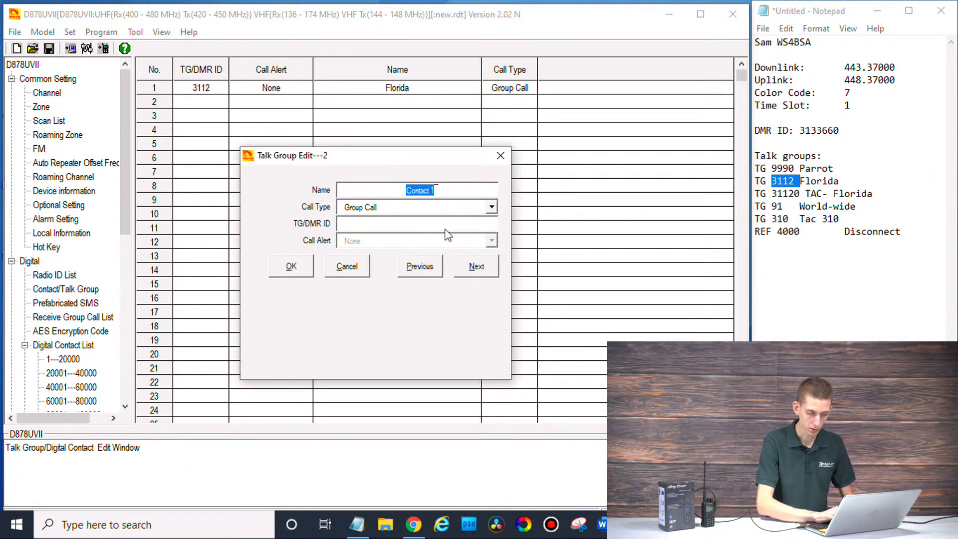
pyautogui.write('World')
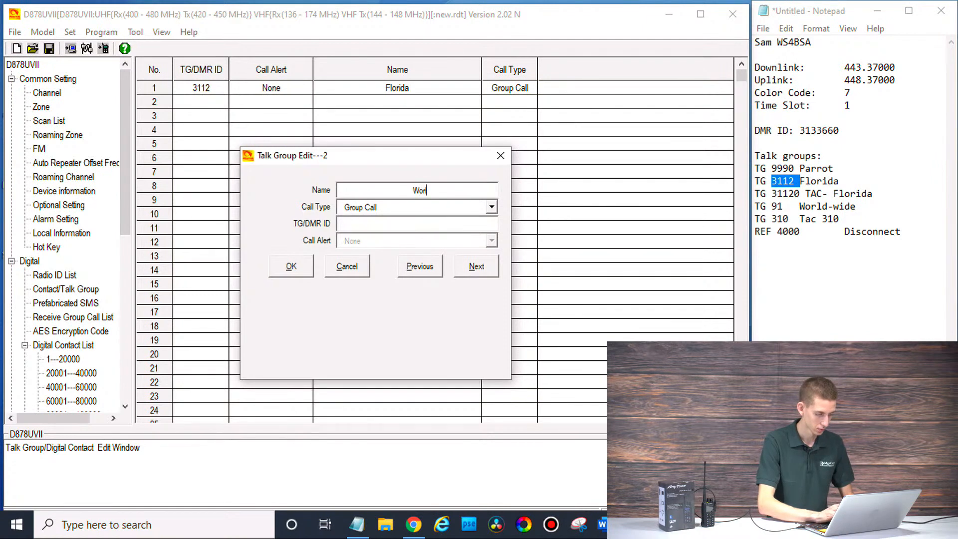
pyautogui.write('-wide')
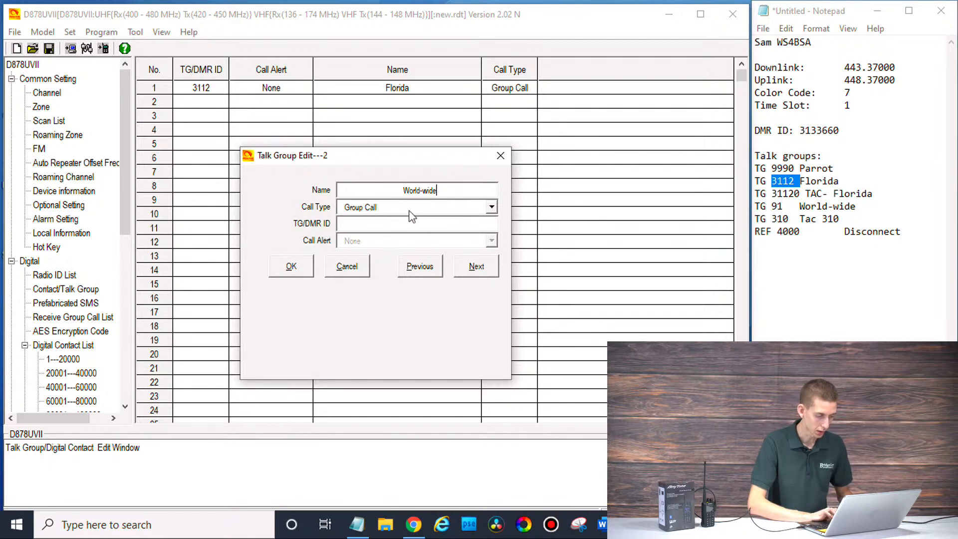
pyautogui.click(369, 227)
pyautogui.write('91')
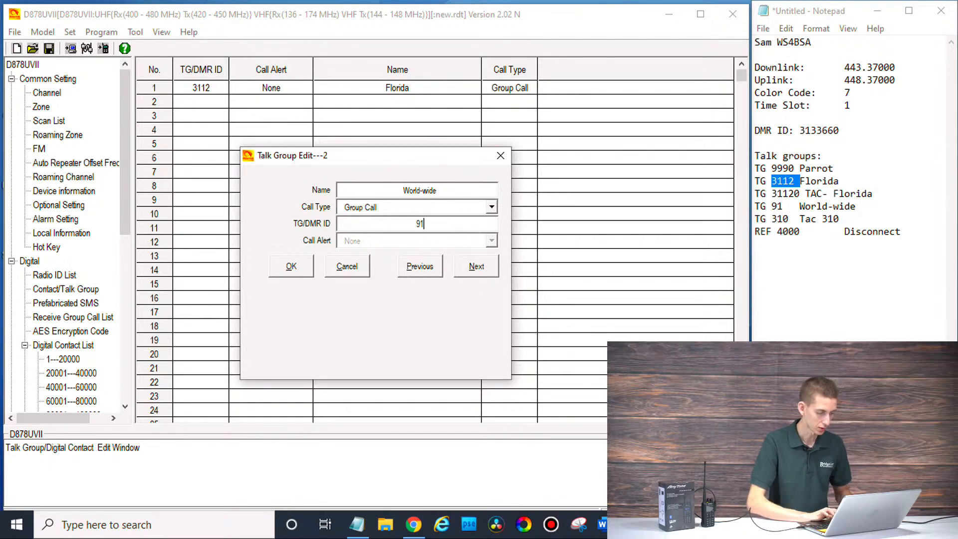
pyautogui.click(303, 264)
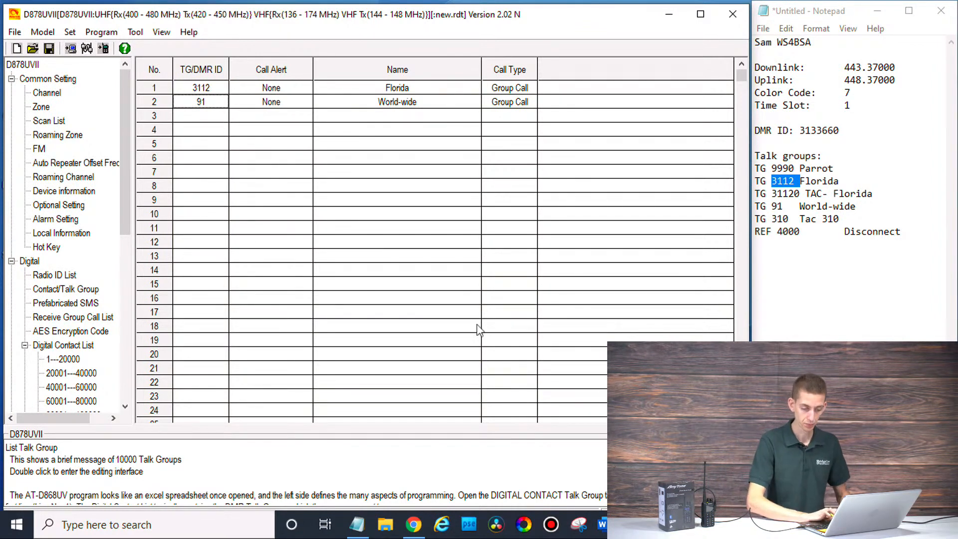
pyautogui.click(872, 194)
pyautogui.moveTo(873, 193); pyautogui.dragTo(772, 194)
pyautogui.hotkey('ctrl', 'c')
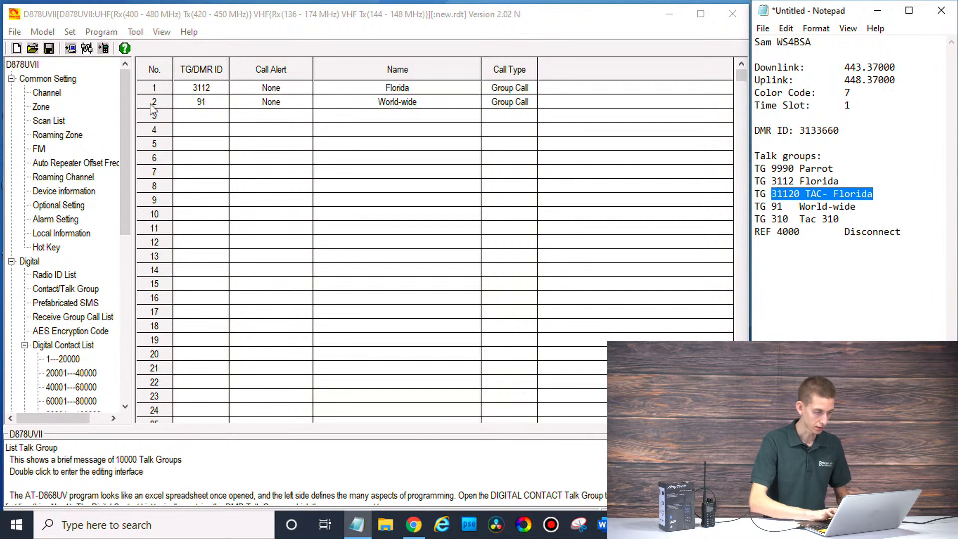
# Step: Fill contact row 3 from the pasted line as TAC- Florida with ID 31120
pyautogui.doubleClick(192, 122)
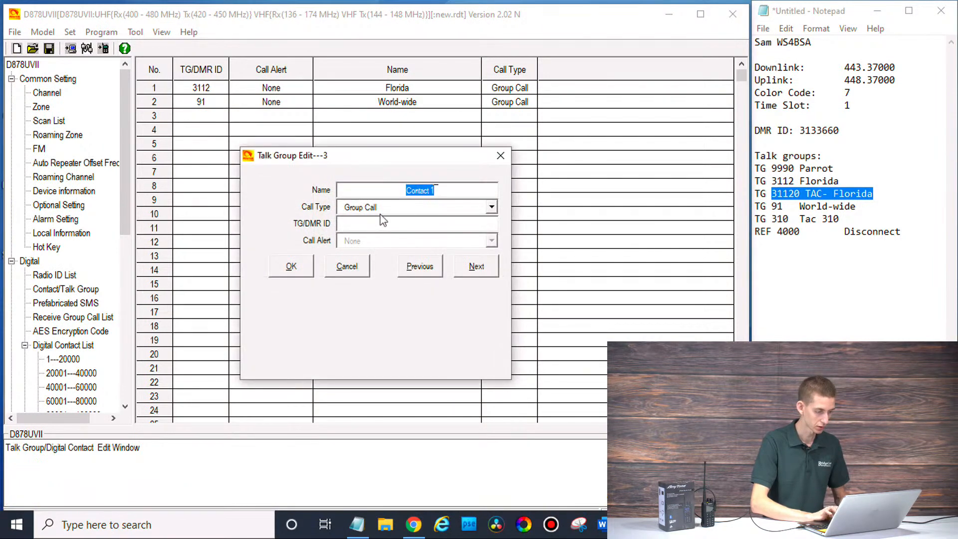
pyautogui.hotkey('ctrl', 'v')
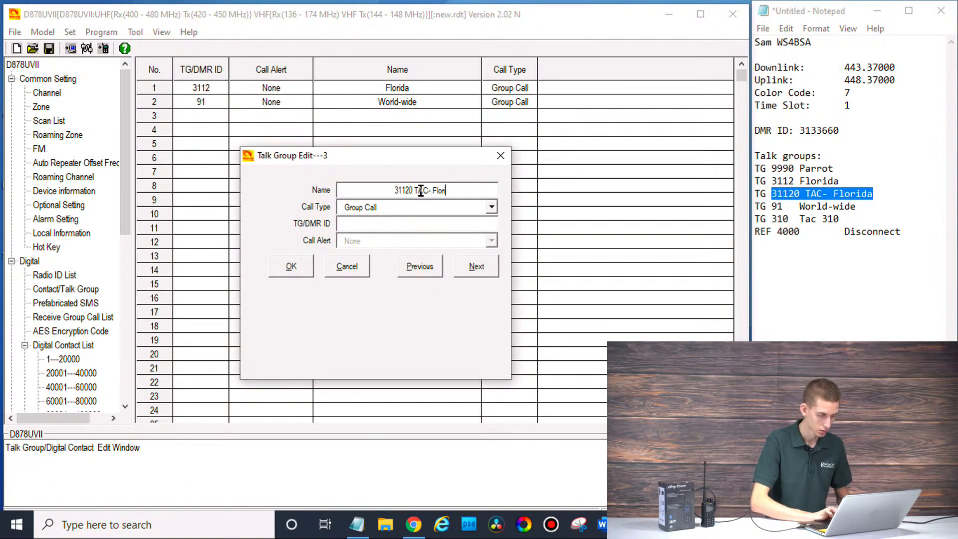
pyautogui.moveTo(412, 191); pyautogui.dragTo(365, 188)
pyautogui.hotkey('ctrl', 'c')
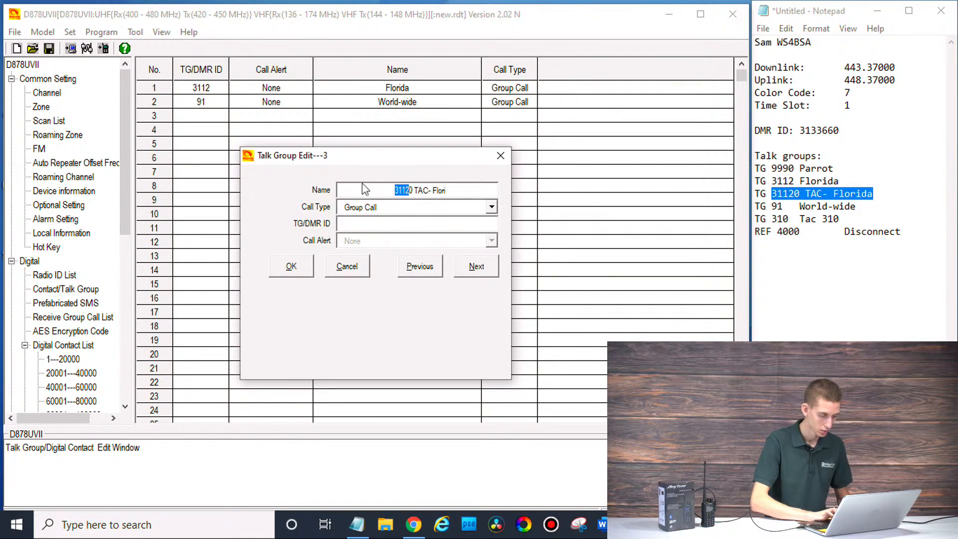
pyautogui.press('BackSpace')
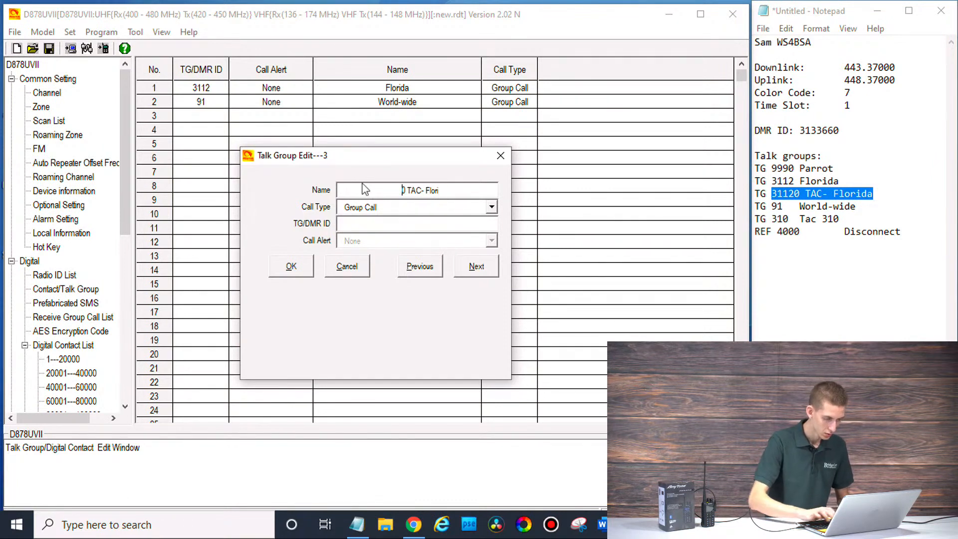
pyautogui.press('BackSpace')
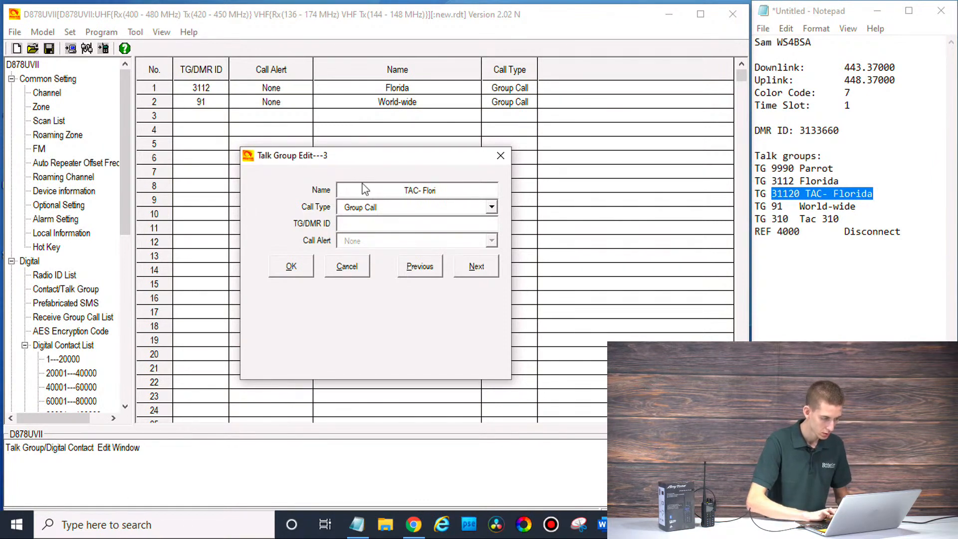
pyautogui.click(358, 226)
pyautogui.hotkey('ctrl', 'v')
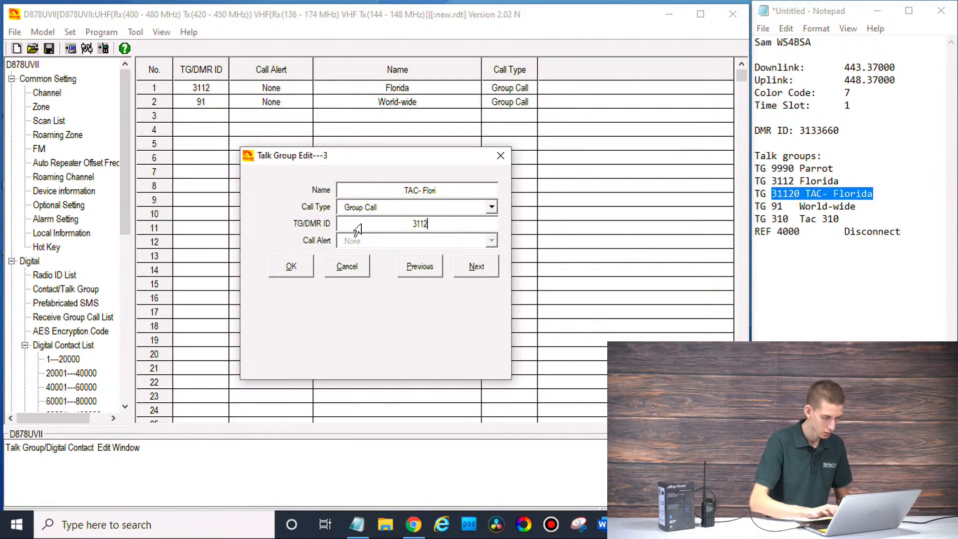
pyautogui.write('0')
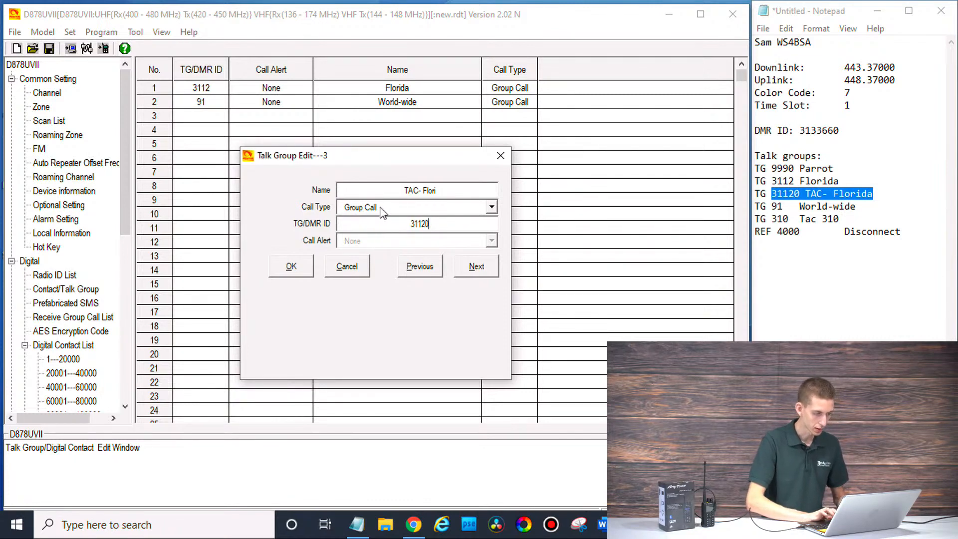
pyautogui.click(471, 189)
pyautogui.click(471, 189)
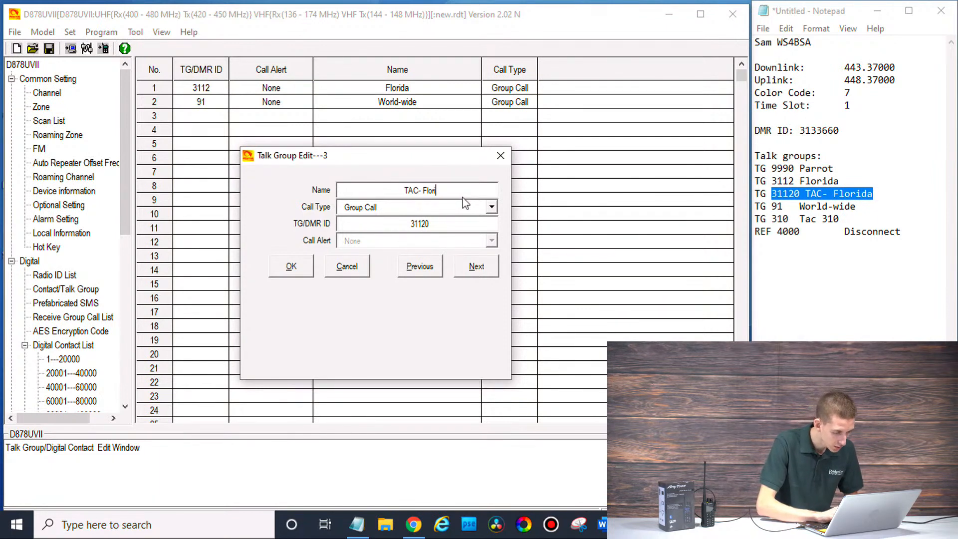
pyautogui.write('ida')
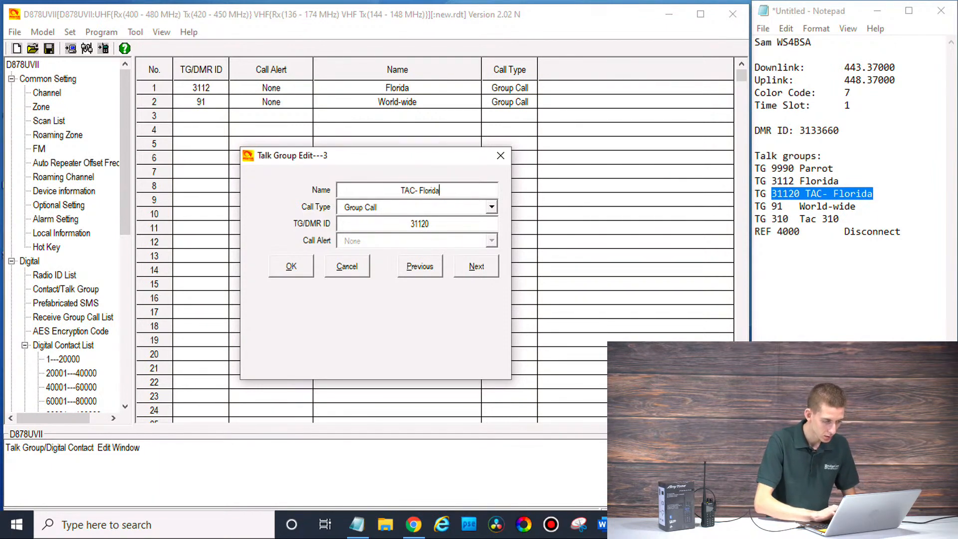
pyautogui.click(292, 267)
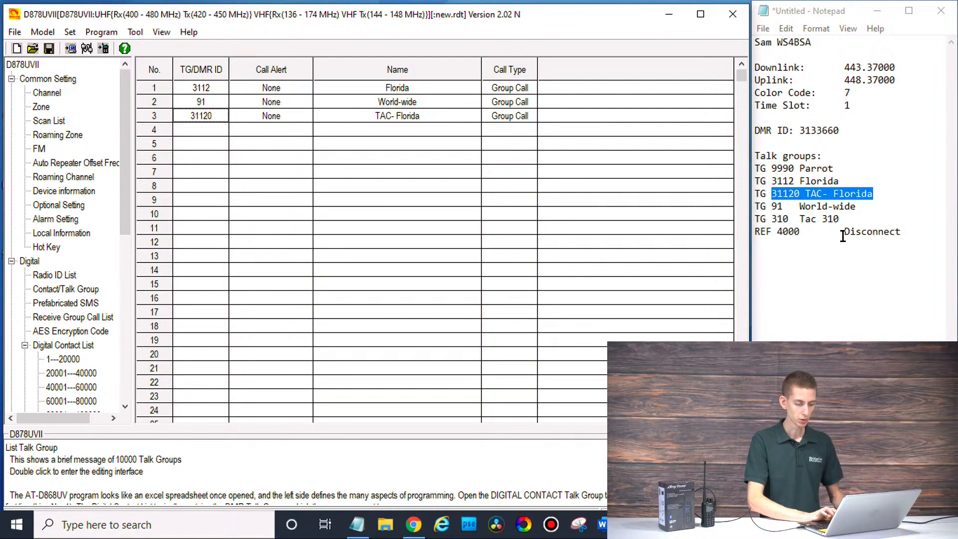
# Step: Add contact row 4 named Tac 310 with talk group ID 310, then begin row 5
pyautogui.moveTo(847, 219); pyautogui.dragTo(757, 220)
pyautogui.click(756, 220)
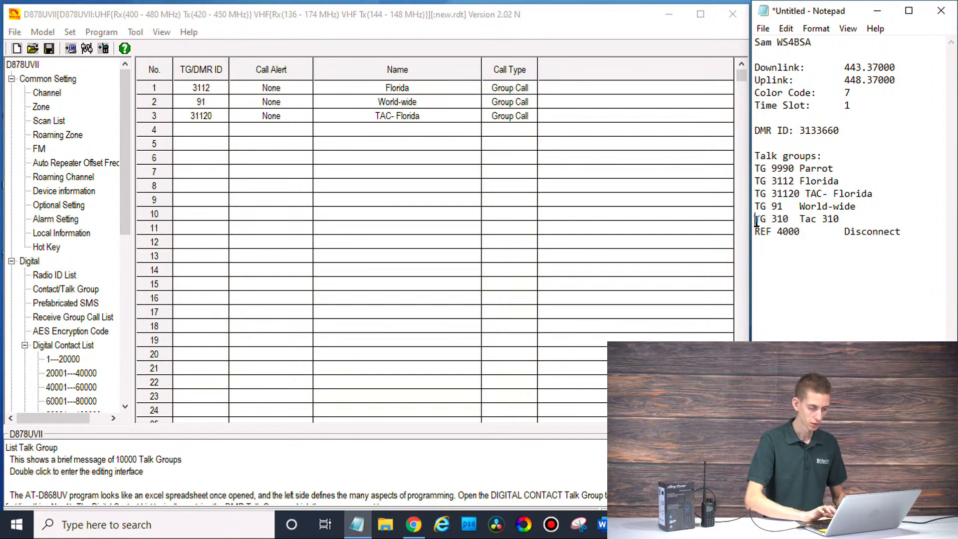
pyautogui.doubleClick(200, 131)
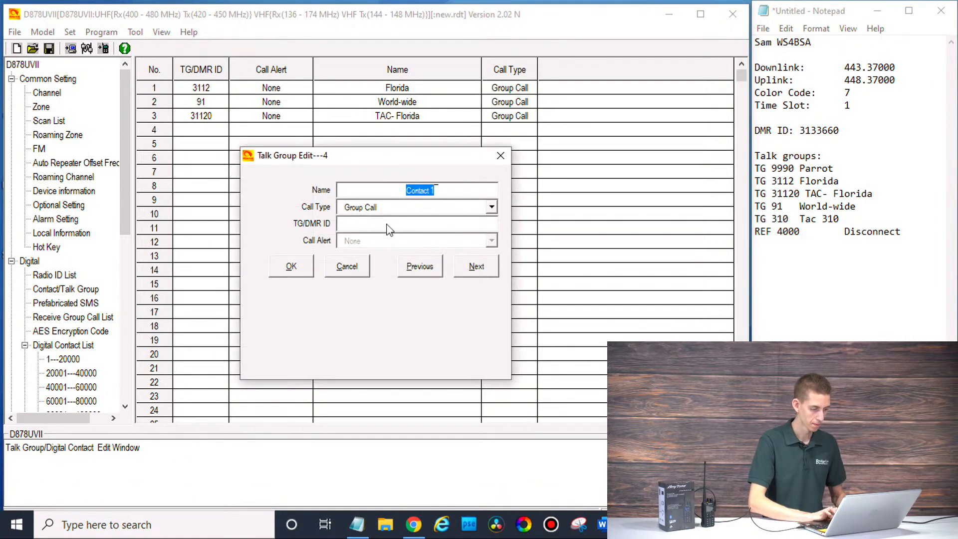
pyautogui.write('Tac 310')
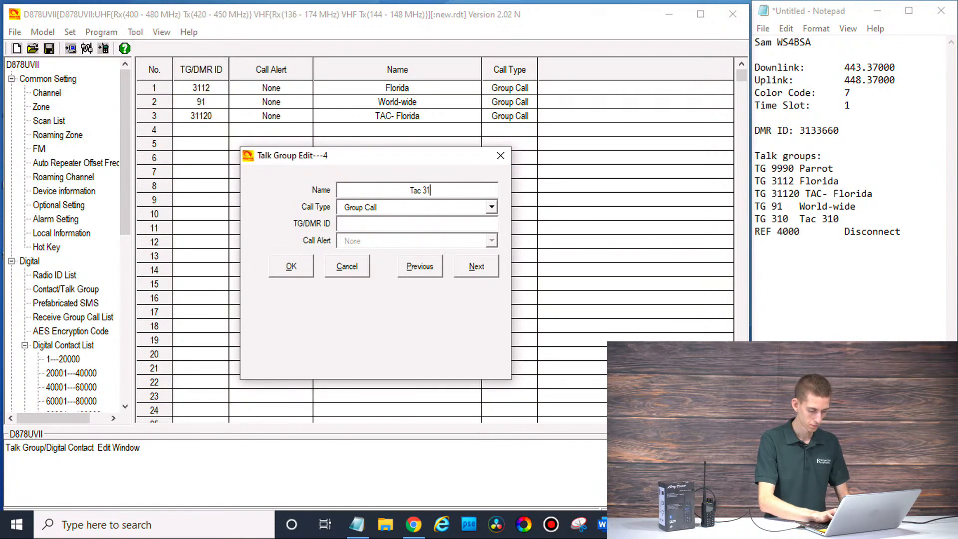
pyautogui.click(395, 226)
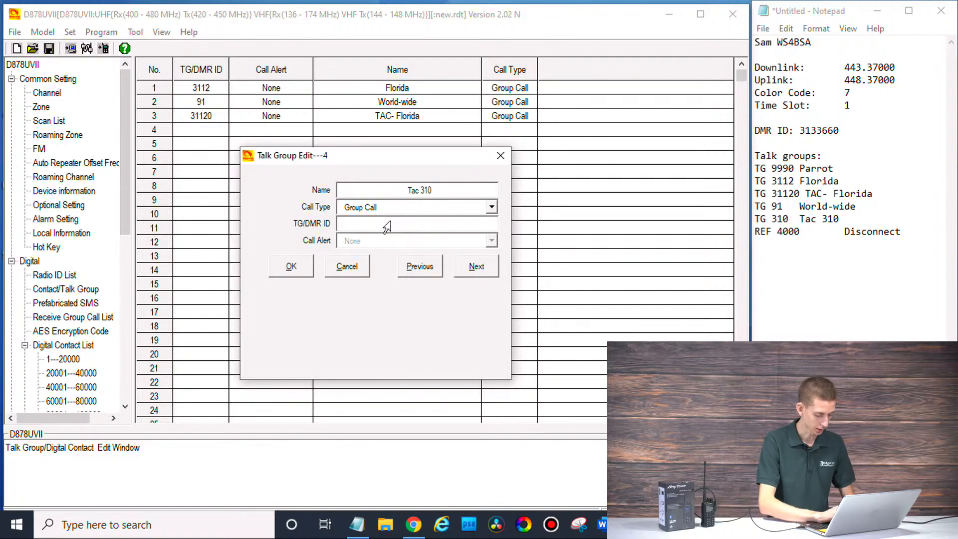
pyautogui.write('310')
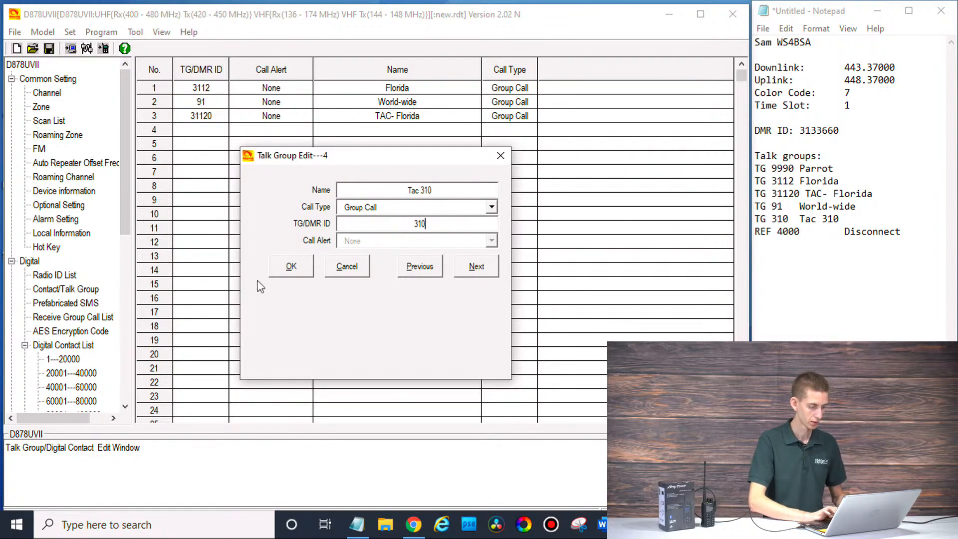
pyautogui.click(288, 267)
pyautogui.click(208, 149)
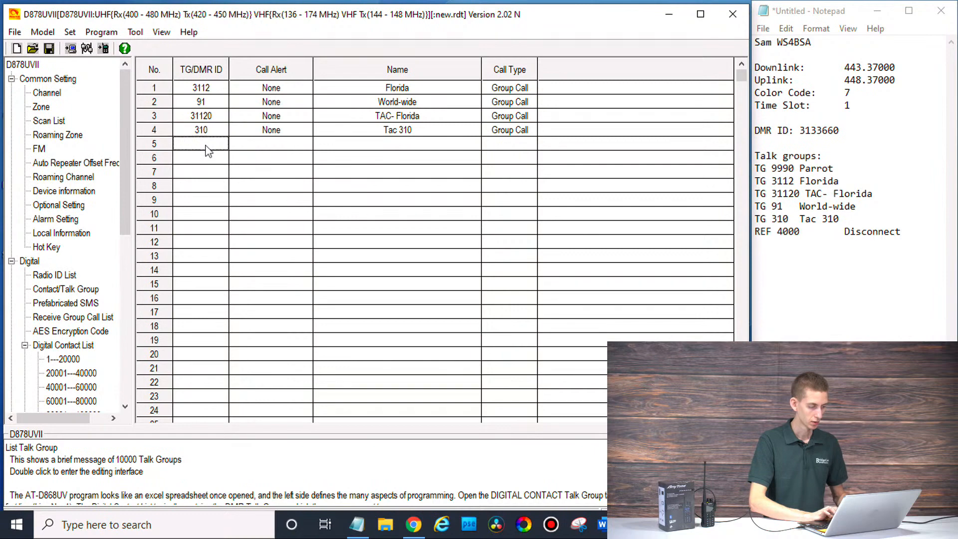
pyautogui.doubleClick(208, 148)
# Step: Save contact row 5 as Parrot, ID 9990, Private Call
pyautogui.write('Farrot')
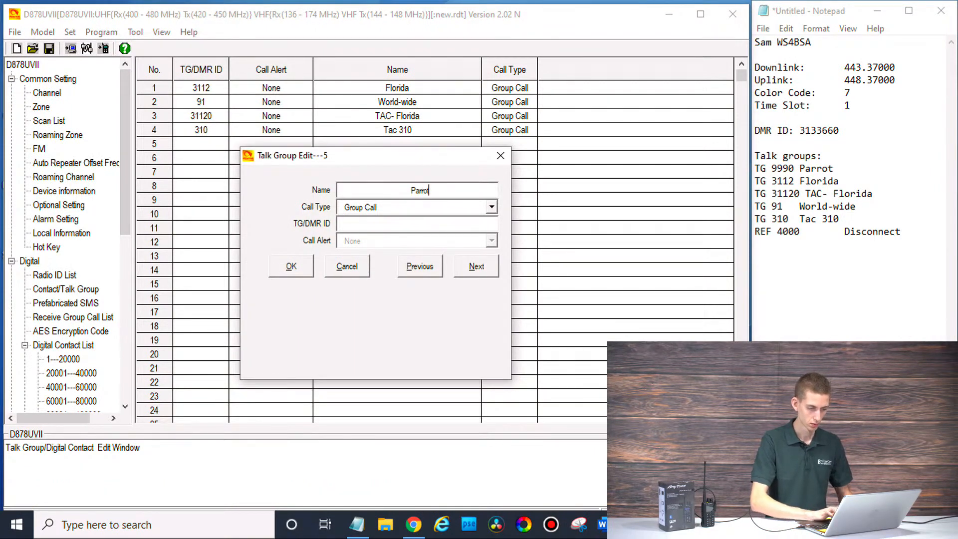
pyautogui.click(360, 226)
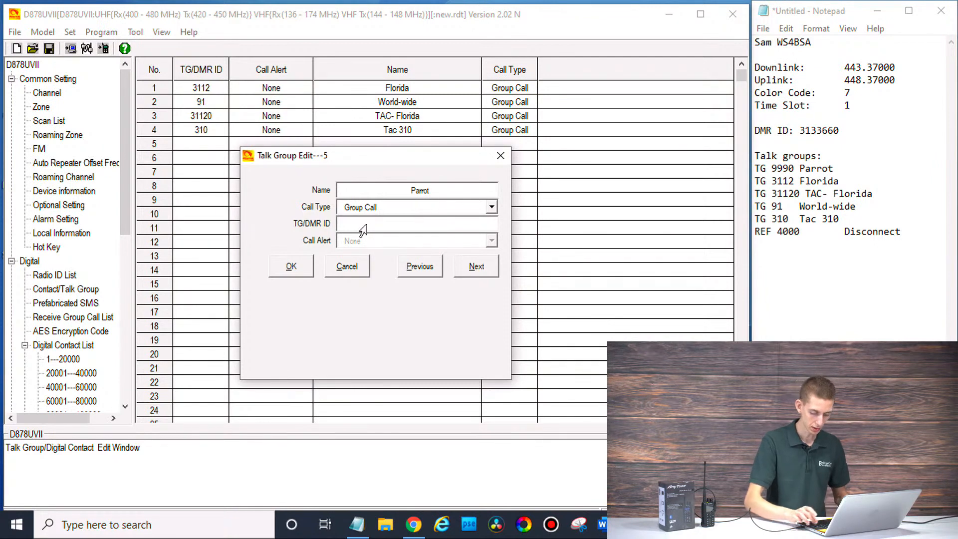
pyautogui.write('9990')
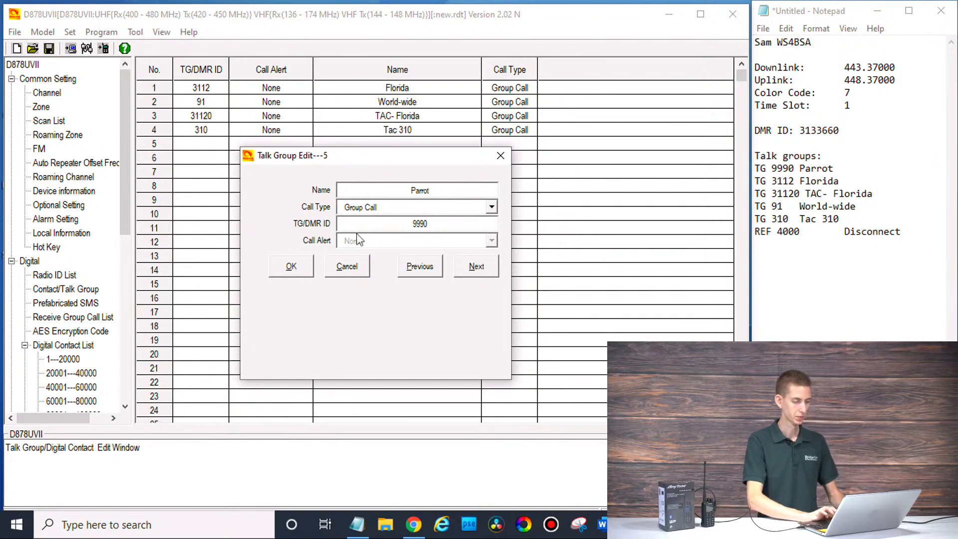
pyautogui.click(405, 216)
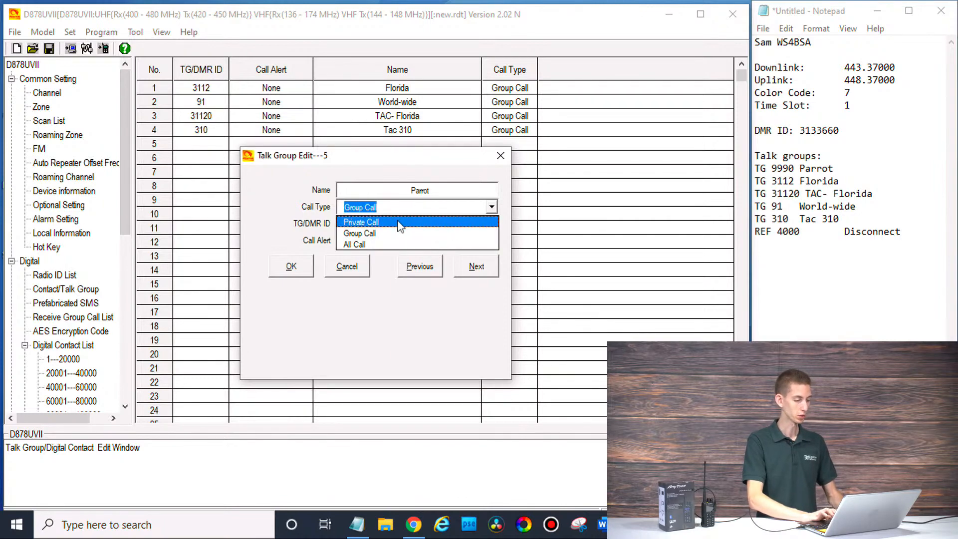
pyautogui.click(401, 221)
pyautogui.click(292, 267)
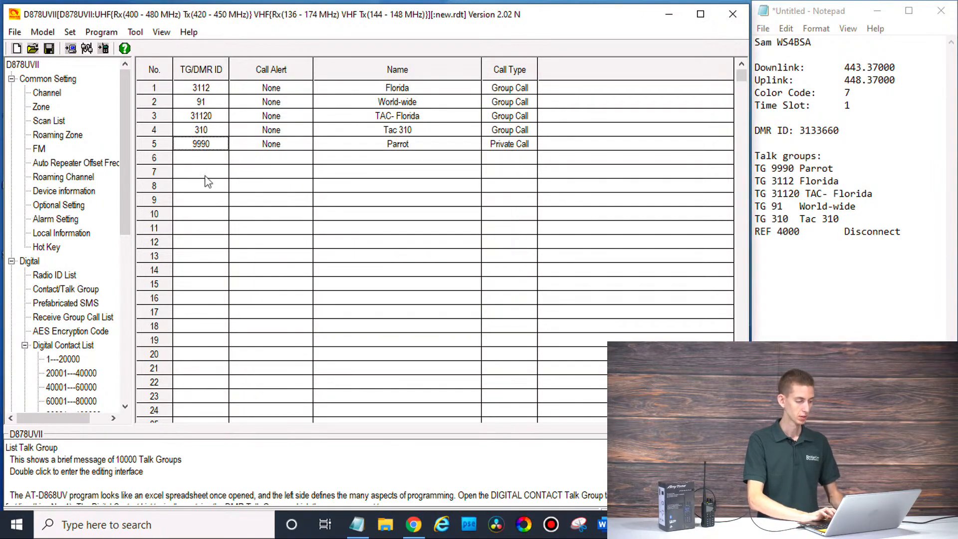
# Step: Add contact row 6 as Disconnect, Private Call, ID 4000
pyautogui.click(207, 160)
pyautogui.doubleClick(206, 159)
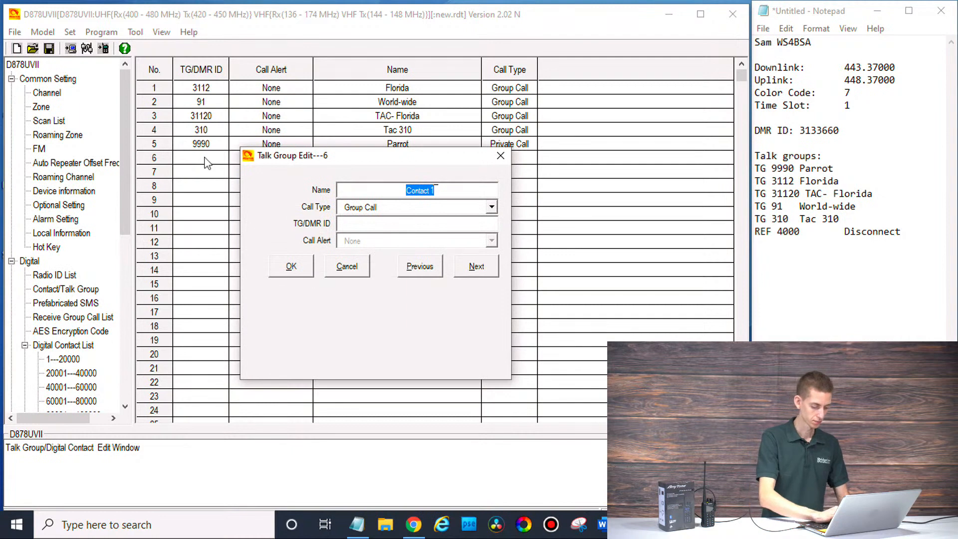
pyautogui.write('Dis')
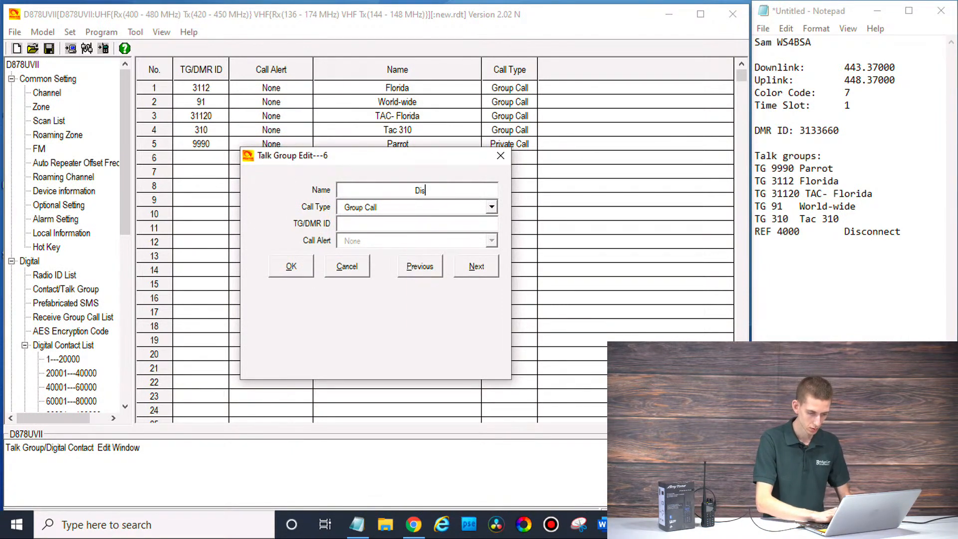
pyautogui.write('connect')
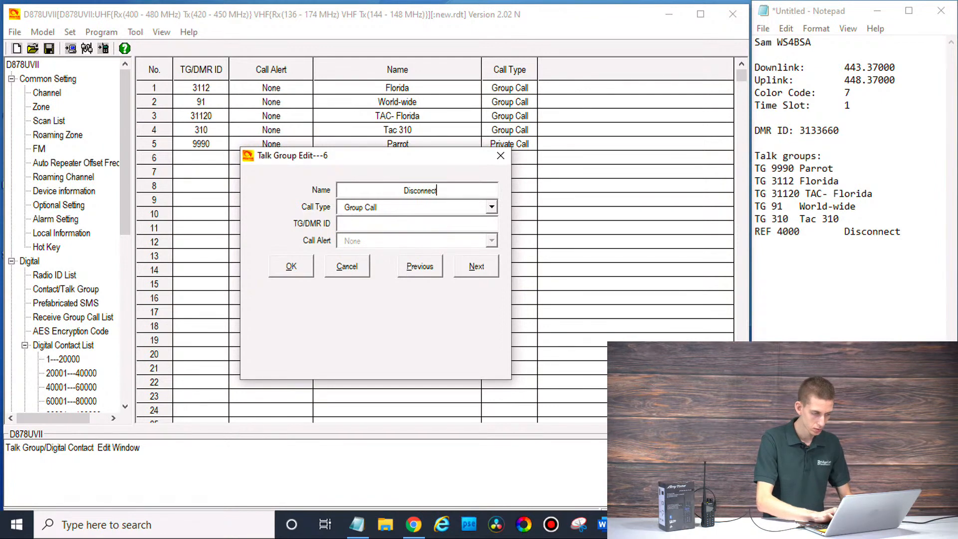
pyautogui.click(345, 208)
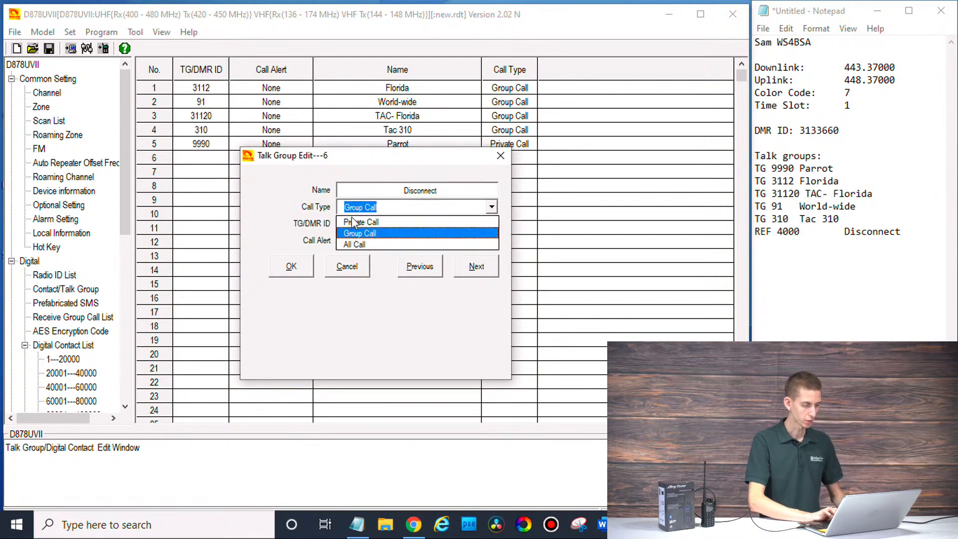
pyautogui.click(357, 223)
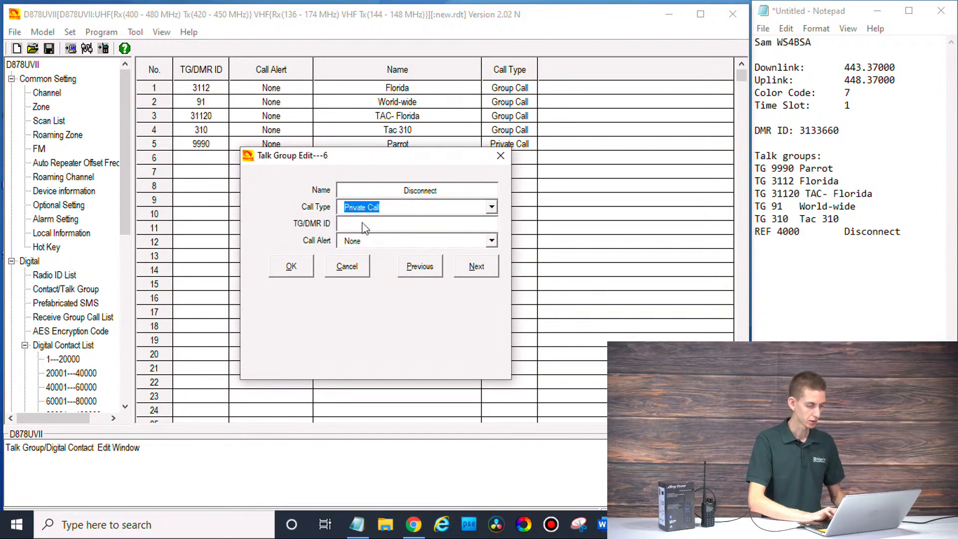
pyautogui.click(370, 226)
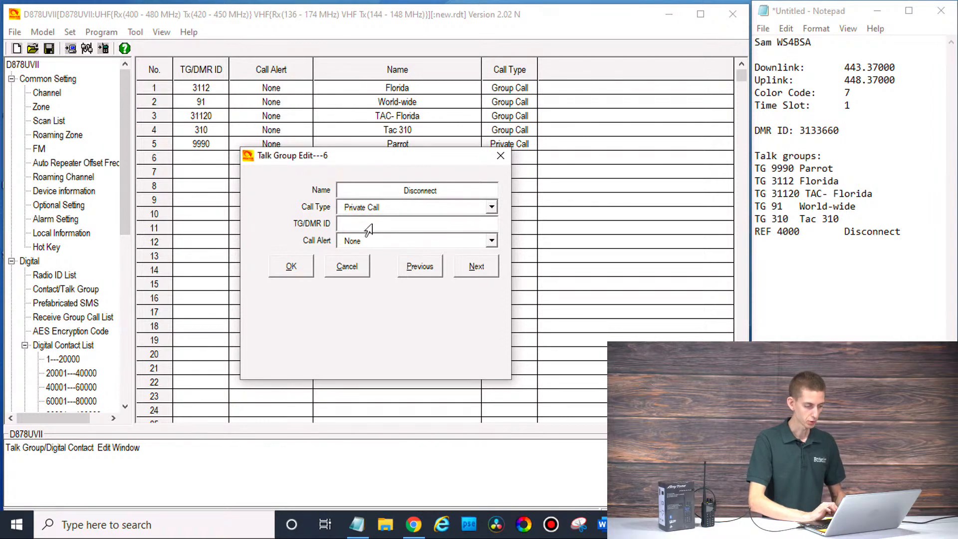
pyautogui.write('40')
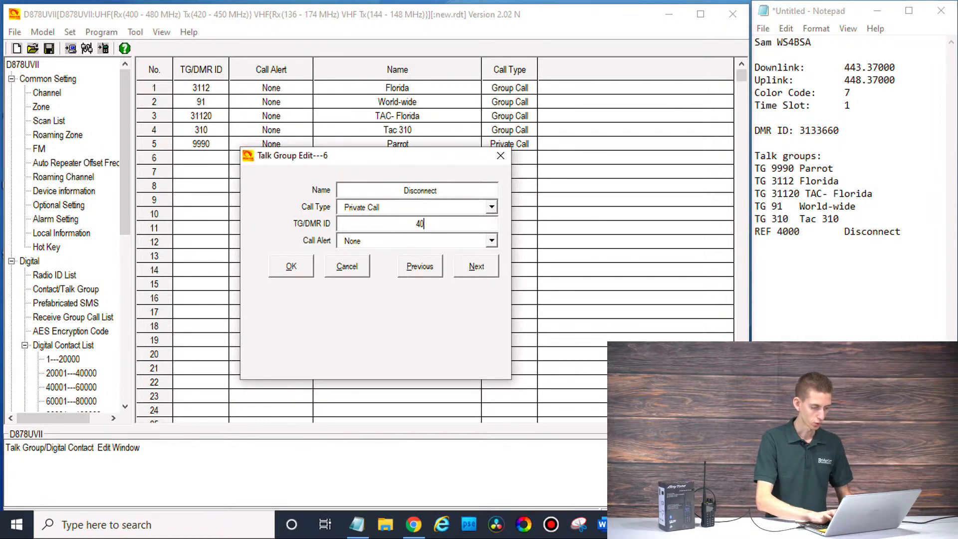
pyautogui.write('00')
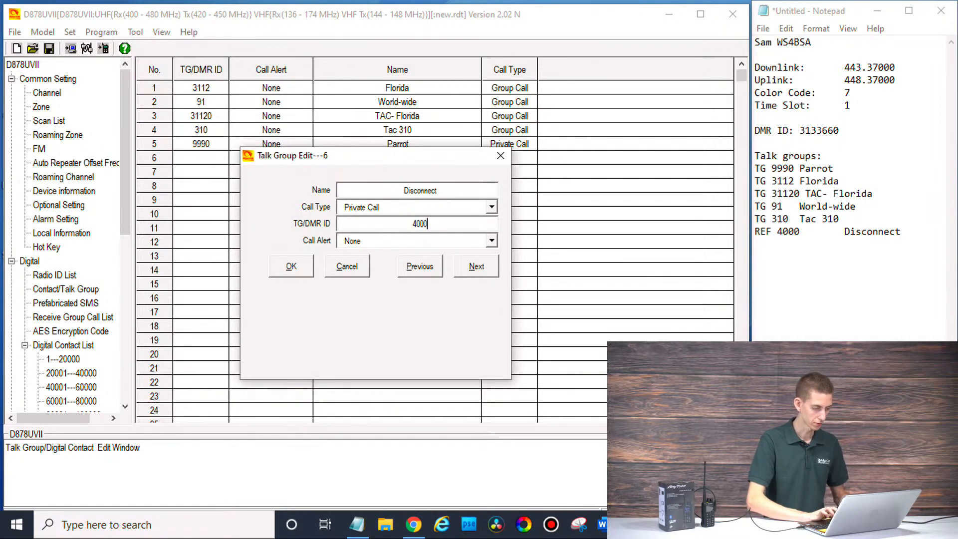
pyautogui.click(292, 267)
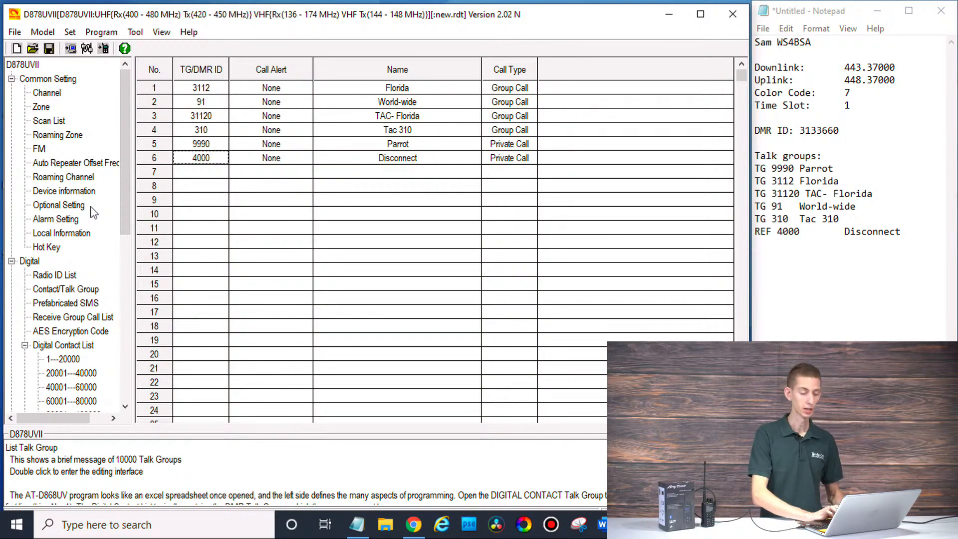
# Step: Show the channel list and delete channels 8, 7 and 5
pyautogui.click(48, 94)
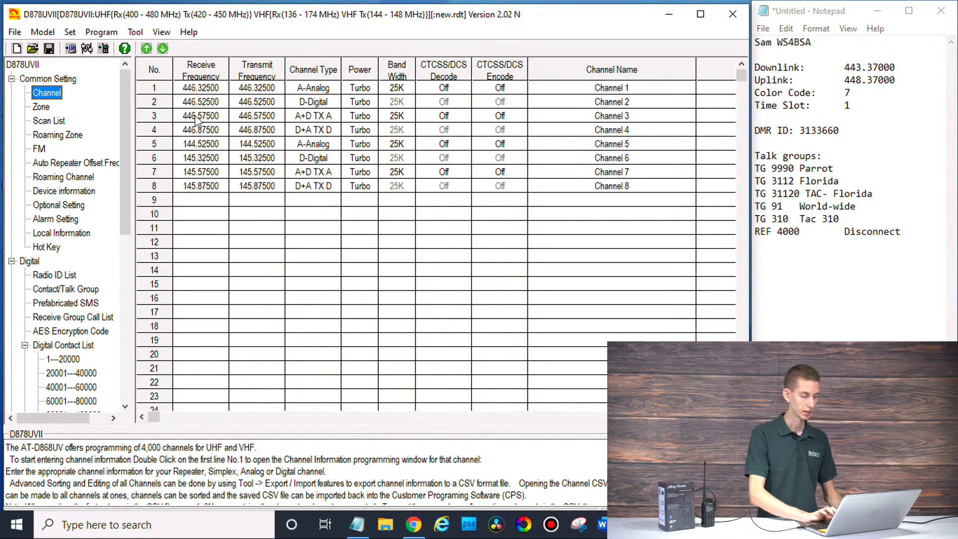
pyautogui.rightClick(207, 190)
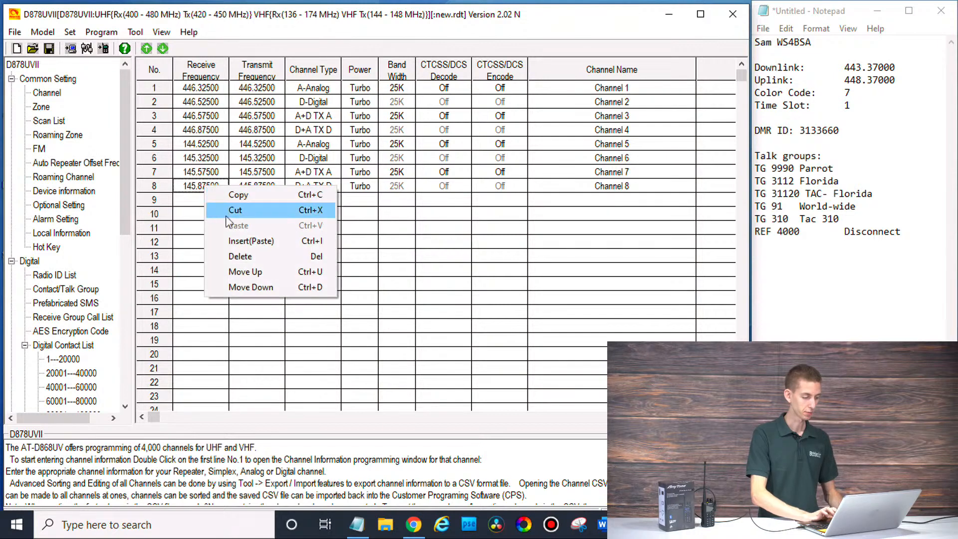
pyautogui.click(234, 256)
pyautogui.rightClick(212, 173)
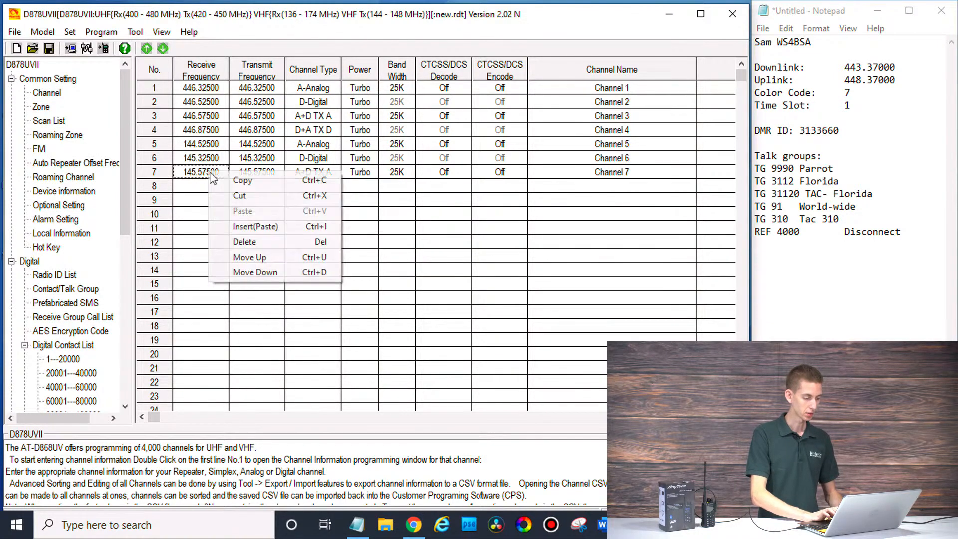
pyautogui.click(242, 241)
pyautogui.rightClick(213, 146)
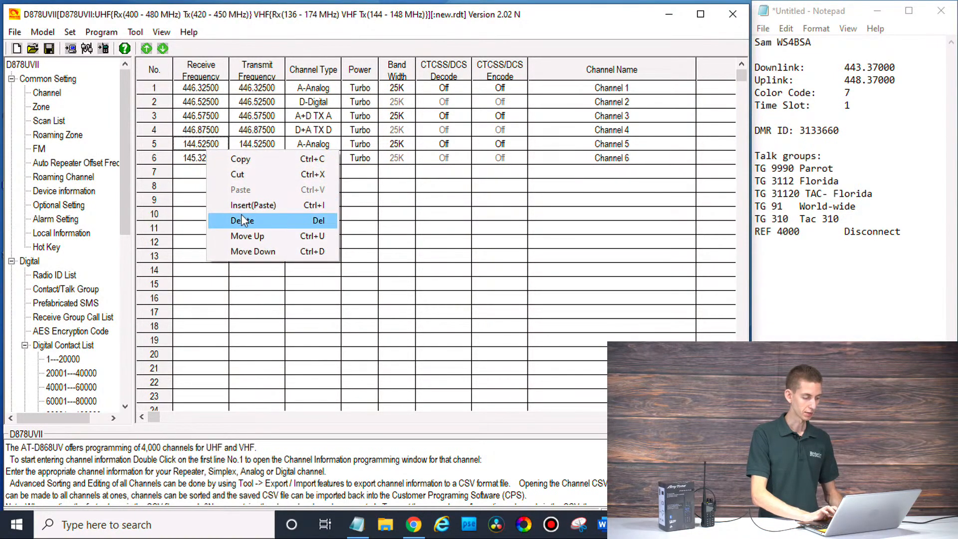
pyautogui.click(241, 214)
# Step: Delete channels 6, 4, 3 and 2, leaving only Channel 1
pyautogui.rightClick(223, 163)
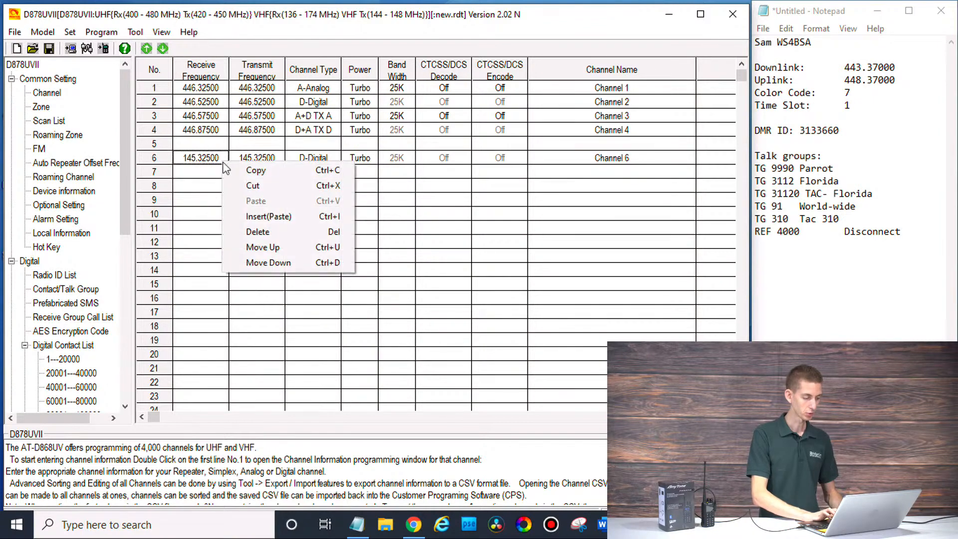
pyautogui.click(257, 232)
pyautogui.rightClick(218, 132)
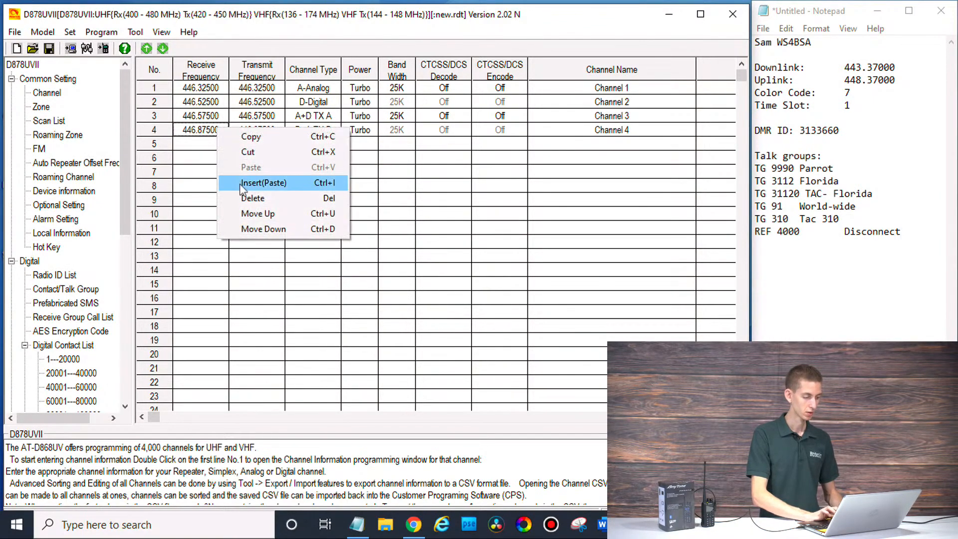
pyautogui.click(246, 198)
pyautogui.rightClick(225, 122)
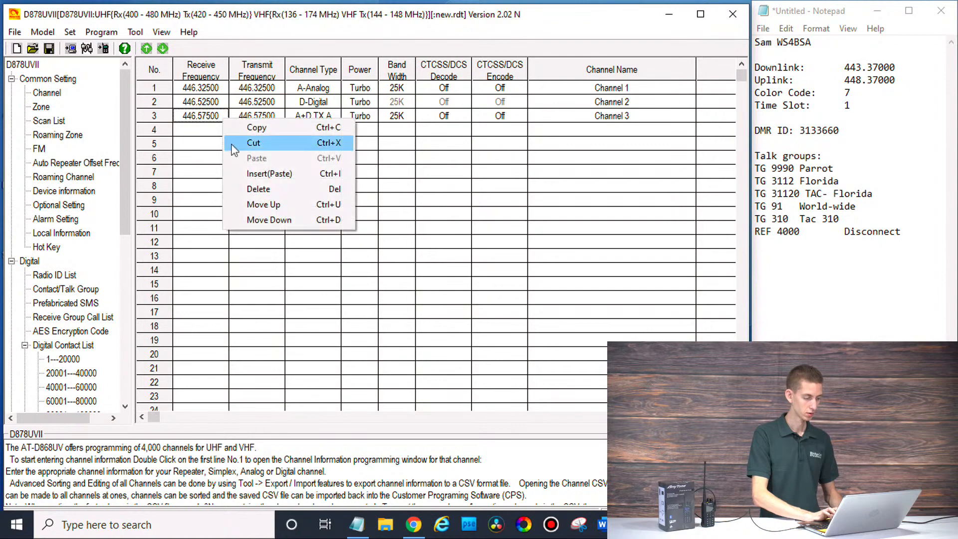
pyautogui.click(251, 187)
pyautogui.rightClick(213, 105)
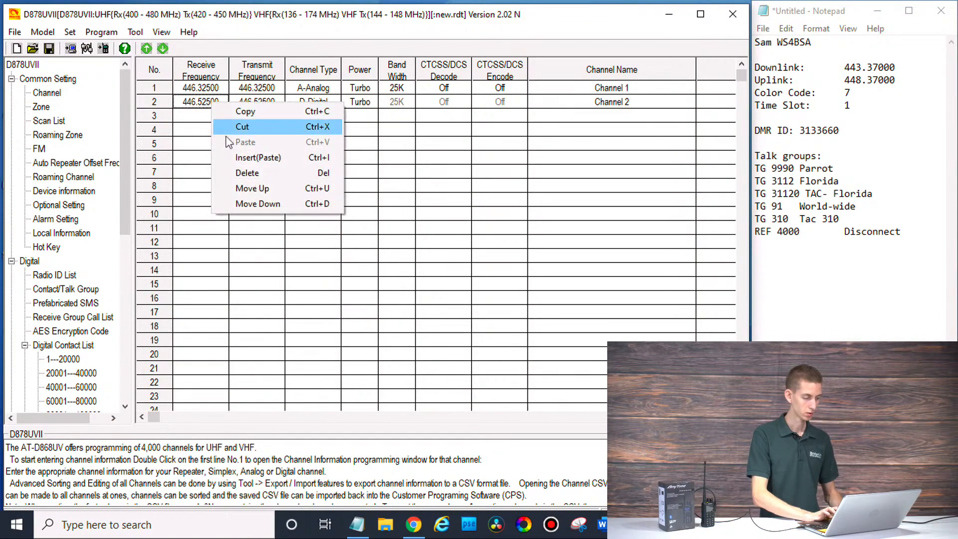
pyautogui.click(247, 173)
# Step: Name channel 1 'Parrot' with receive 443.37 and transmit 448.37 frequencies
pyautogui.doubleClick(214, 89)
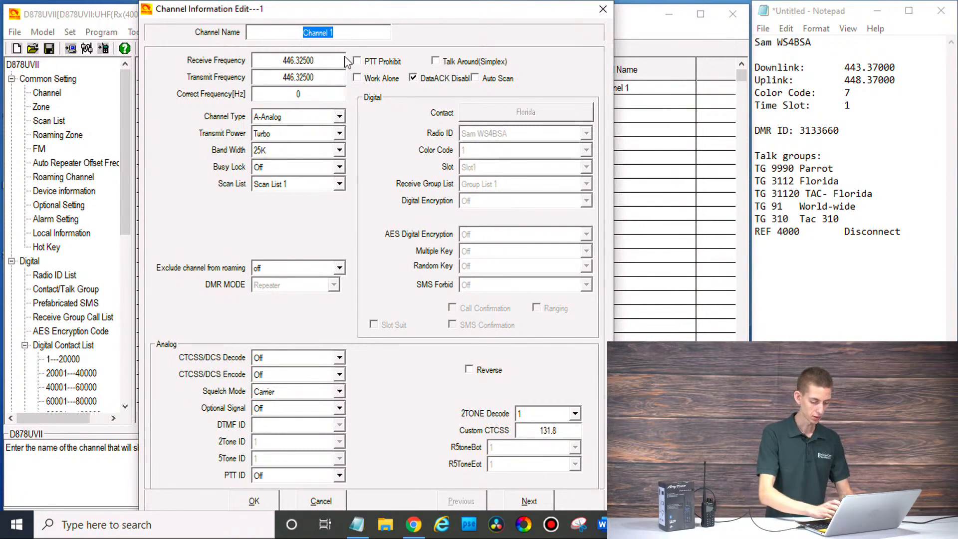
pyautogui.write('Parrot')
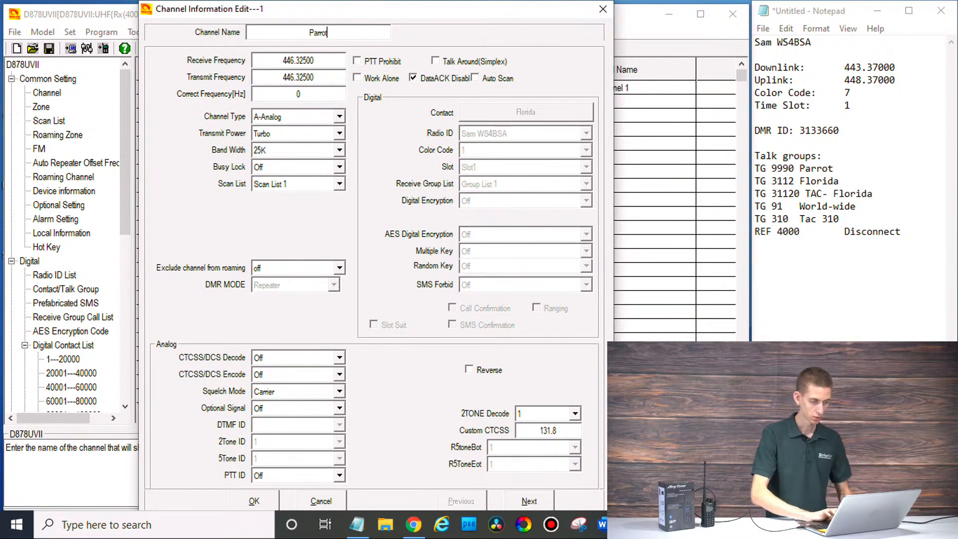
pyautogui.doubleClick(335, 60)
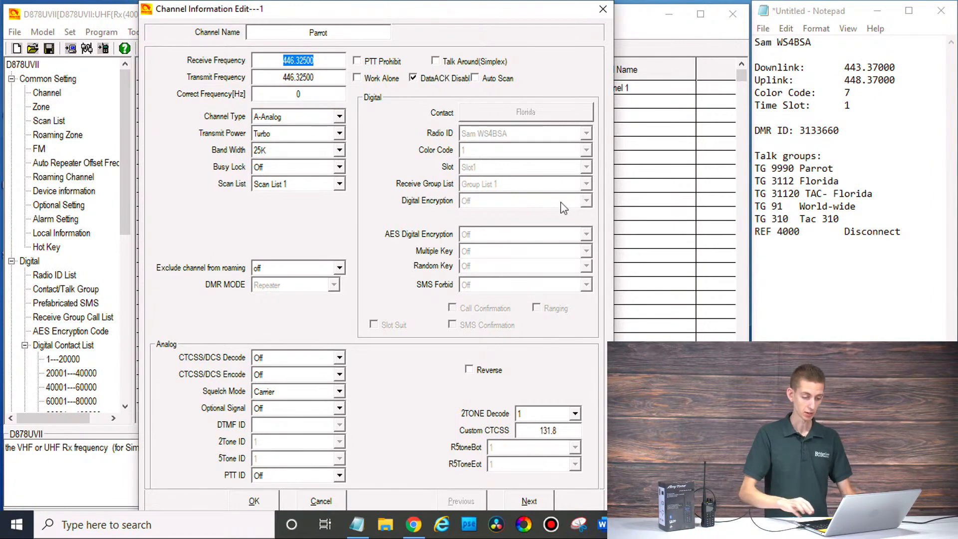
pyautogui.write('443')
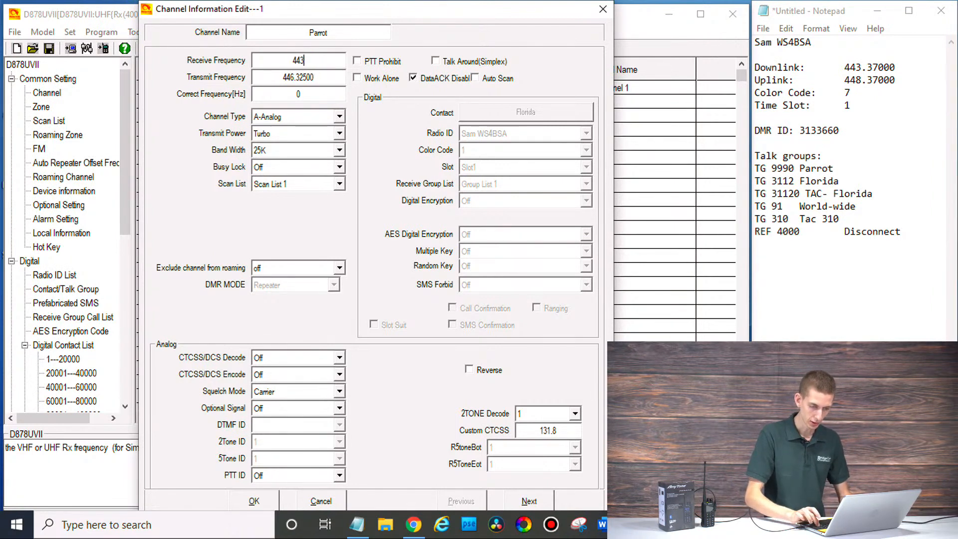
pyautogui.write('.37')
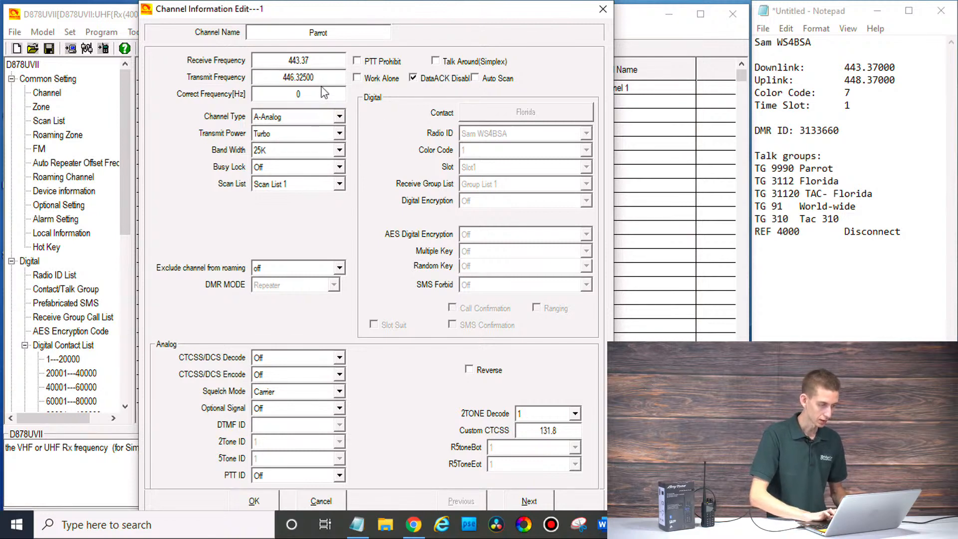
pyautogui.press('Tab')
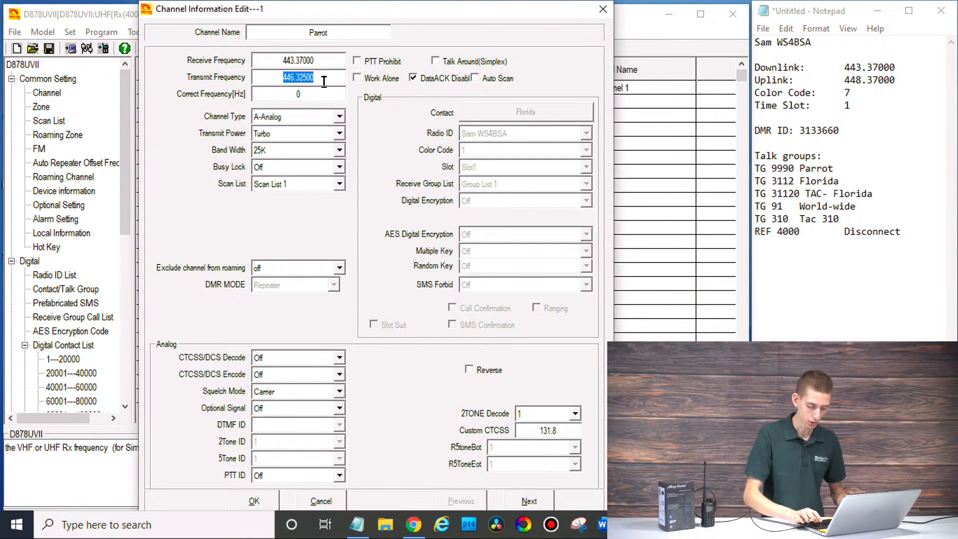
pyautogui.write('4488')
pyautogui.press('BackSpace')
pyautogui.write('.37')
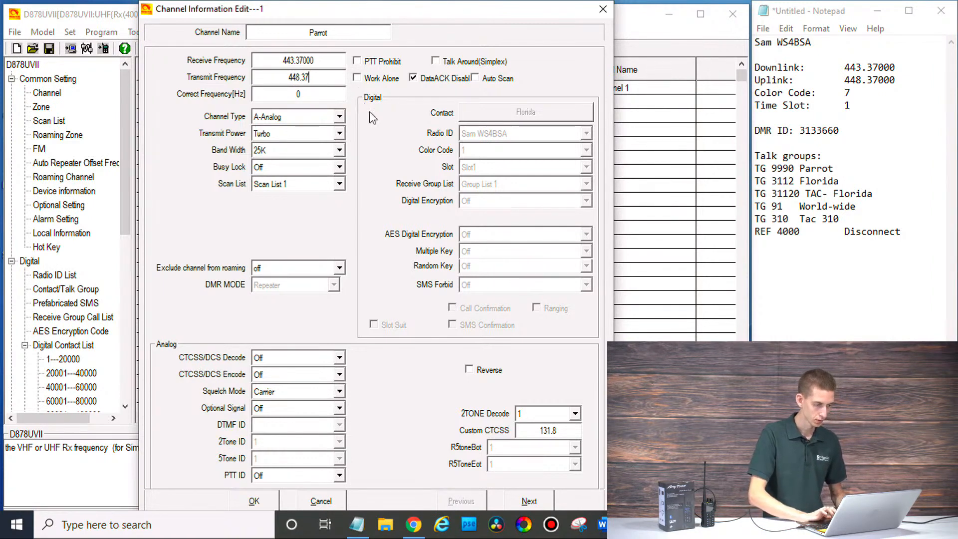
# Step: Set the channel type to D-Digital and keep transmit power at Turbo
pyautogui.click(327, 119)
pyautogui.click(315, 144)
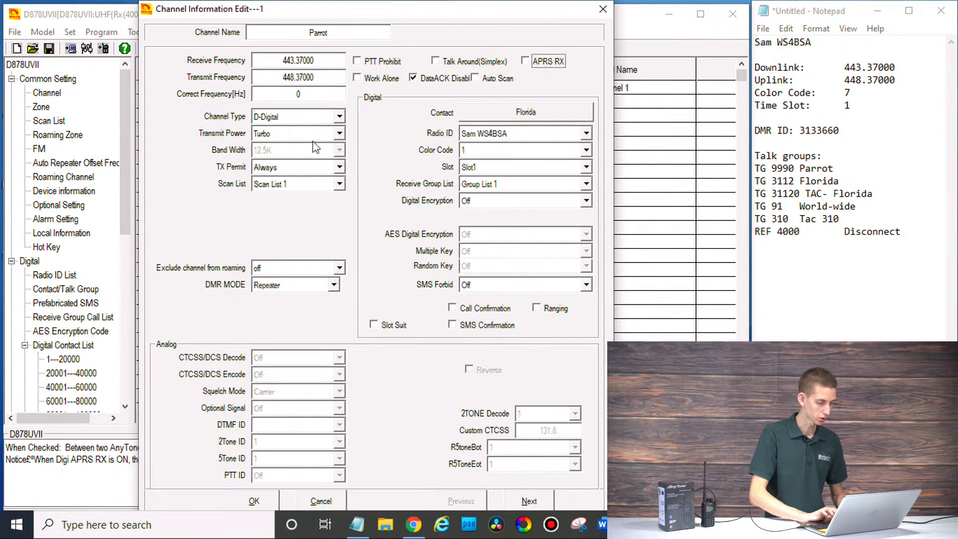
pyautogui.click(302, 133)
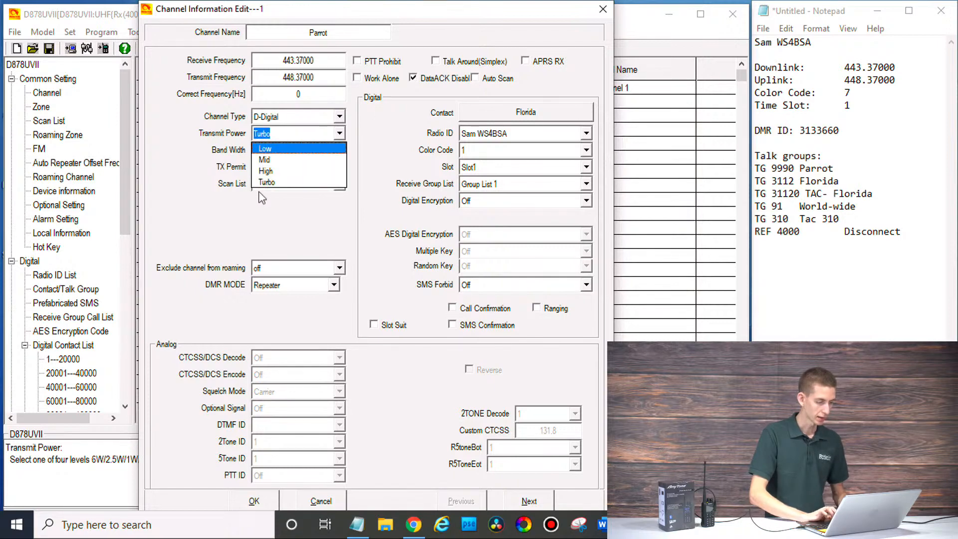
pyautogui.click(279, 182)
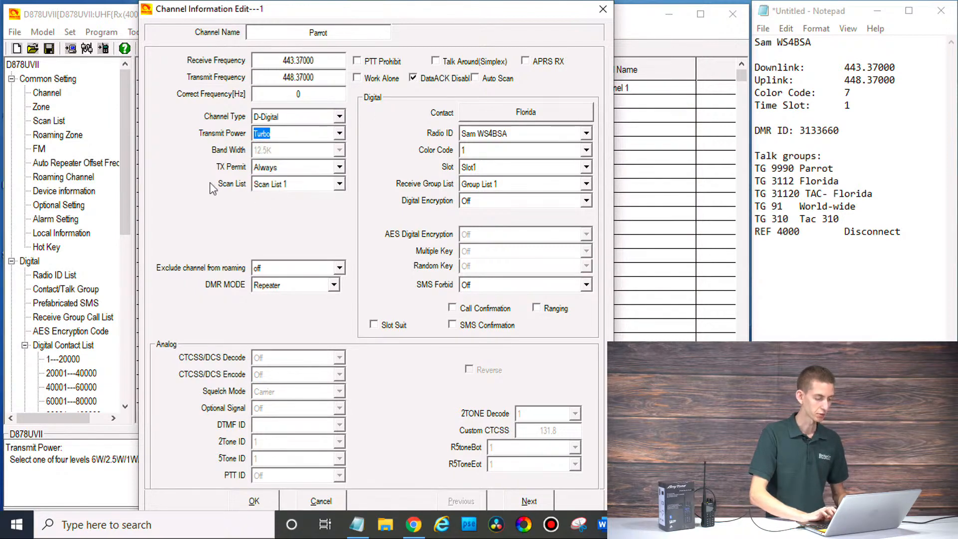
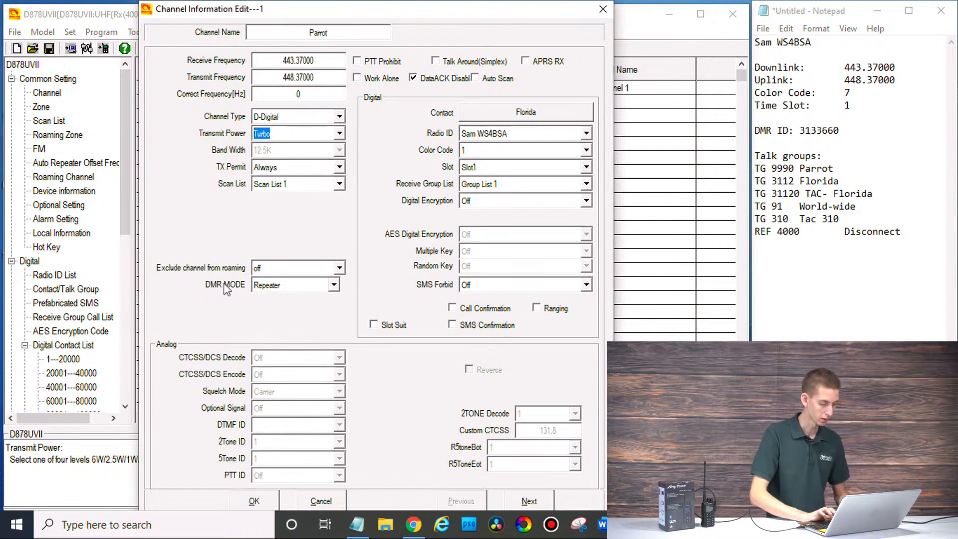
# Step: Leave exclude-from-roaming off and keep the DMR mode as Repeater
pyautogui.click(285, 273)
pyautogui.click(224, 307)
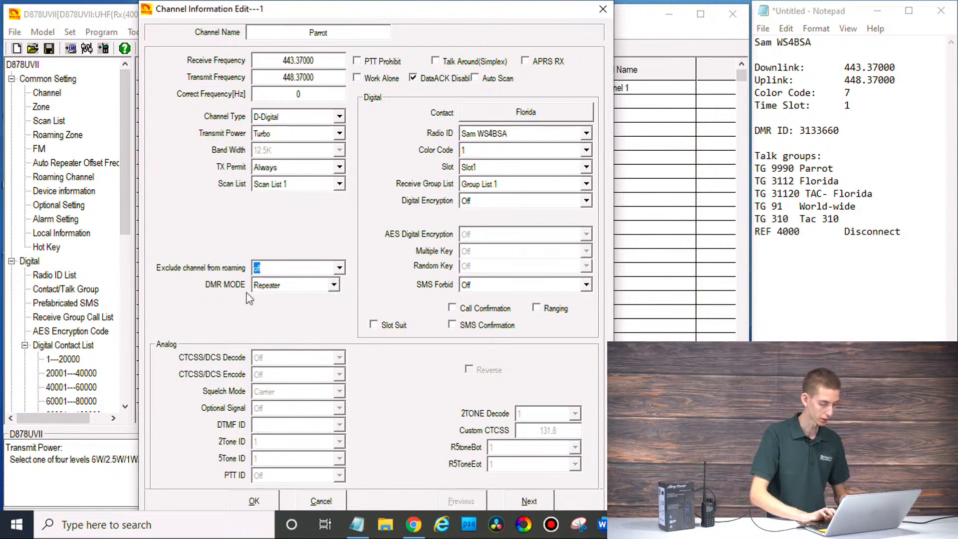
pyautogui.click(269, 286)
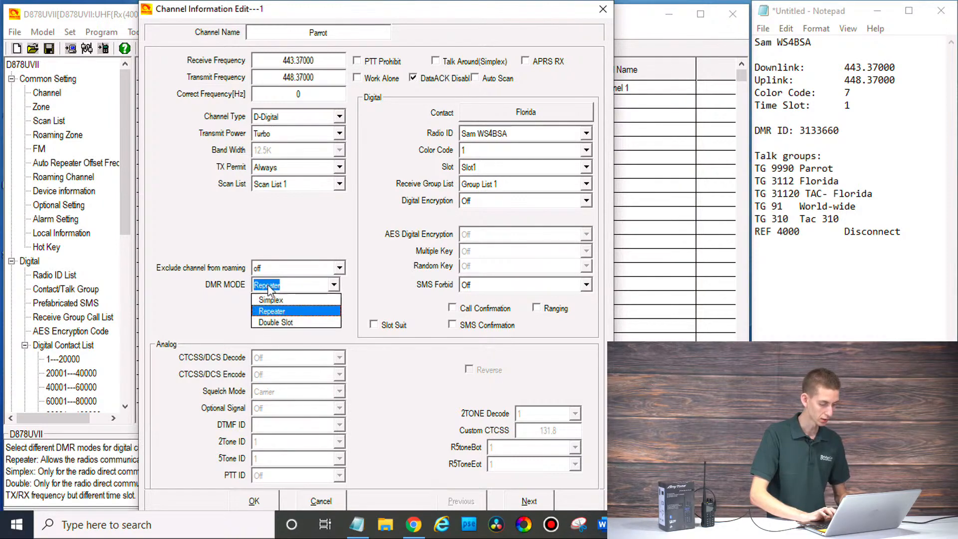
pyautogui.click(362, 316)
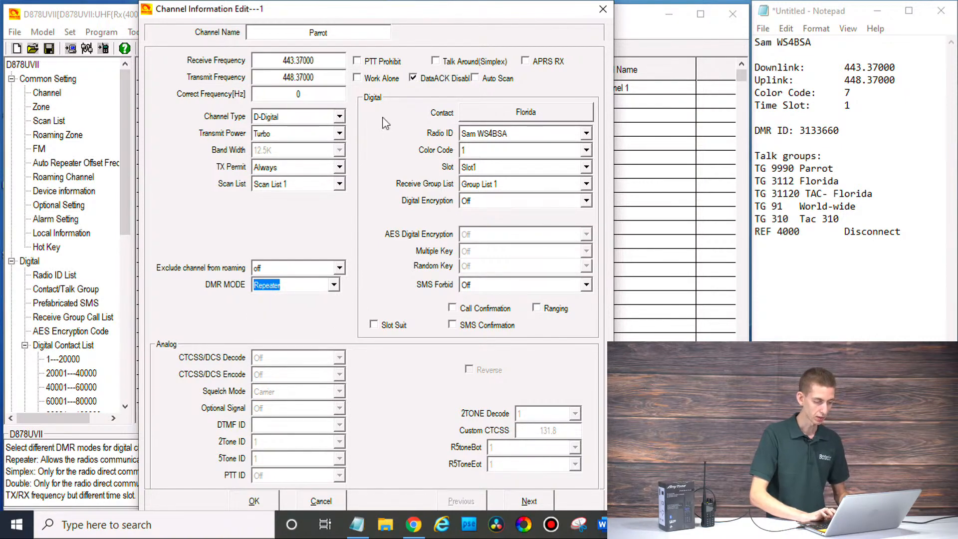
# Step: Give channel 1 the Parrot contact, color code 7 and time slot 1, then save it
pyautogui.click(539, 112)
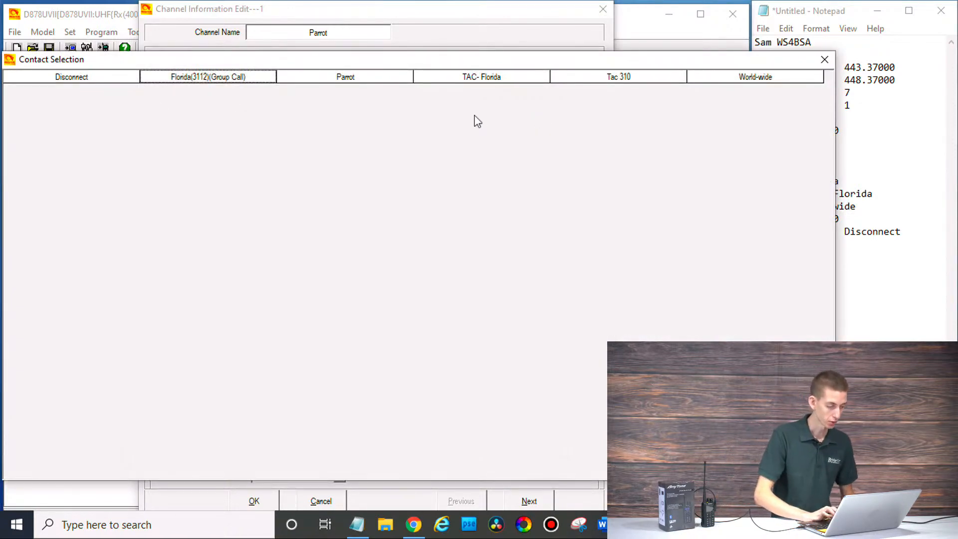
pyautogui.doubleClick(327, 80)
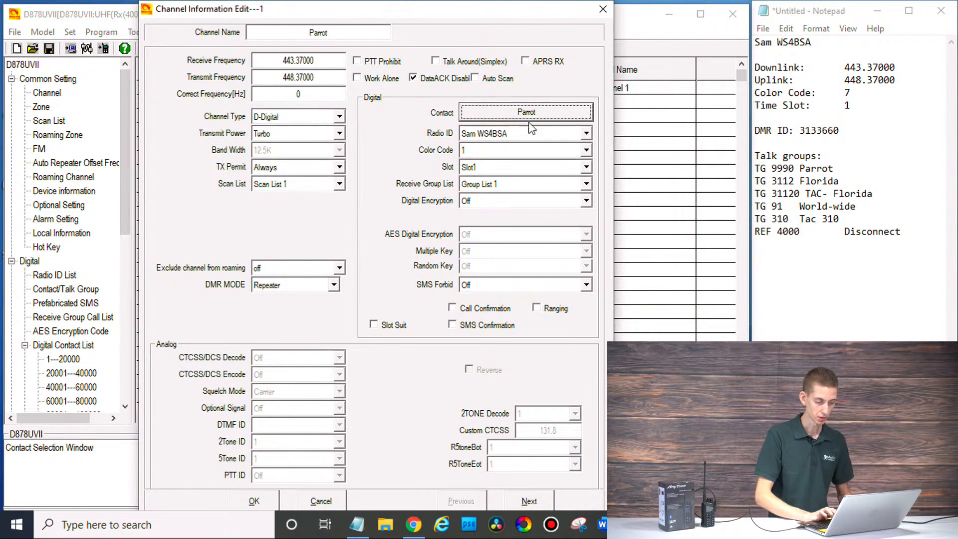
pyautogui.click(478, 152)
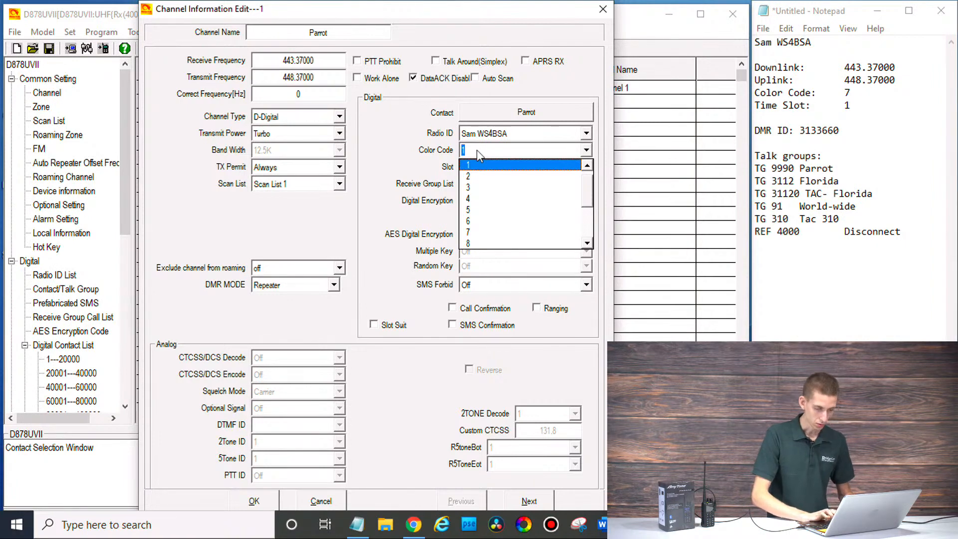
pyautogui.click(533, 238)
pyautogui.click(494, 170)
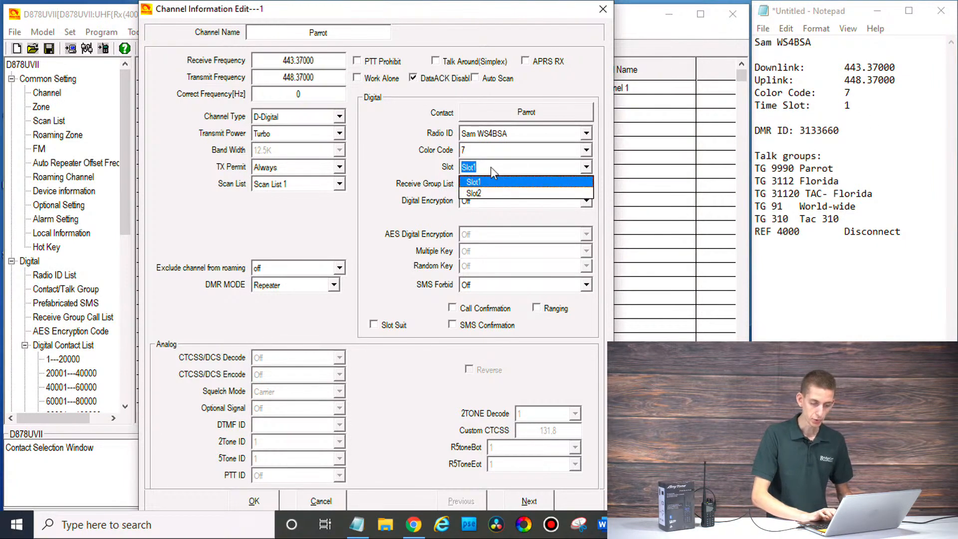
pyautogui.click(404, 172)
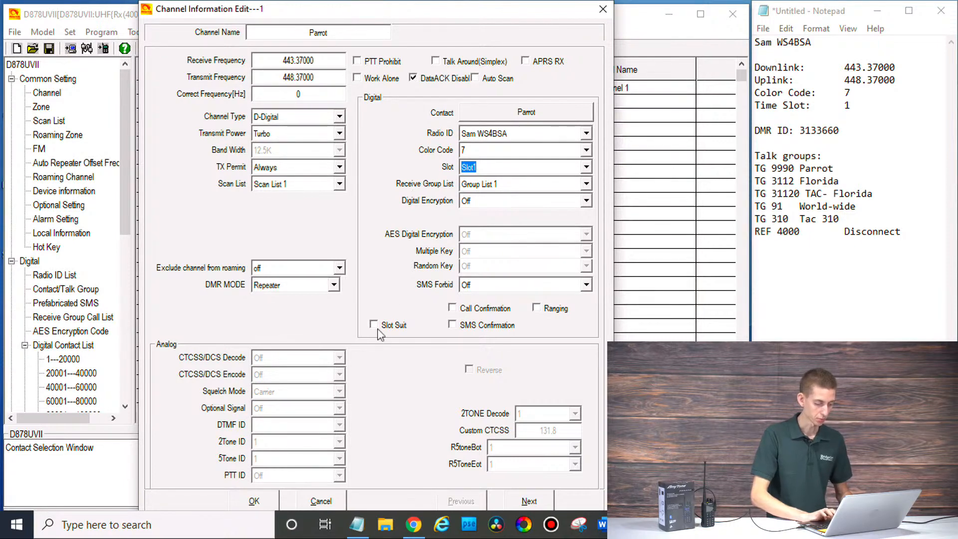
pyautogui.click(255, 500)
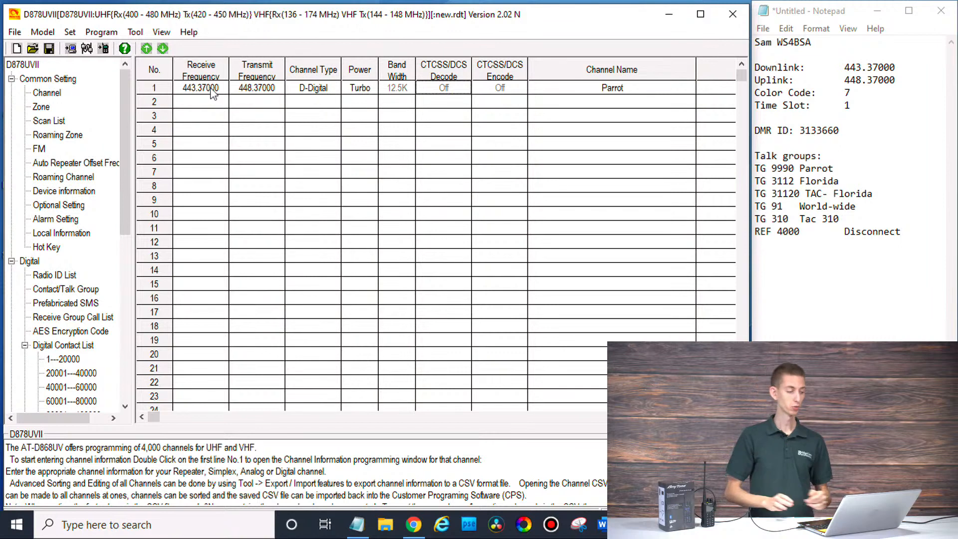
# Step: Duplicate the Parrot channel into the empty rows below it, creating Parrot1 onward
pyautogui.rightClick(211, 90)
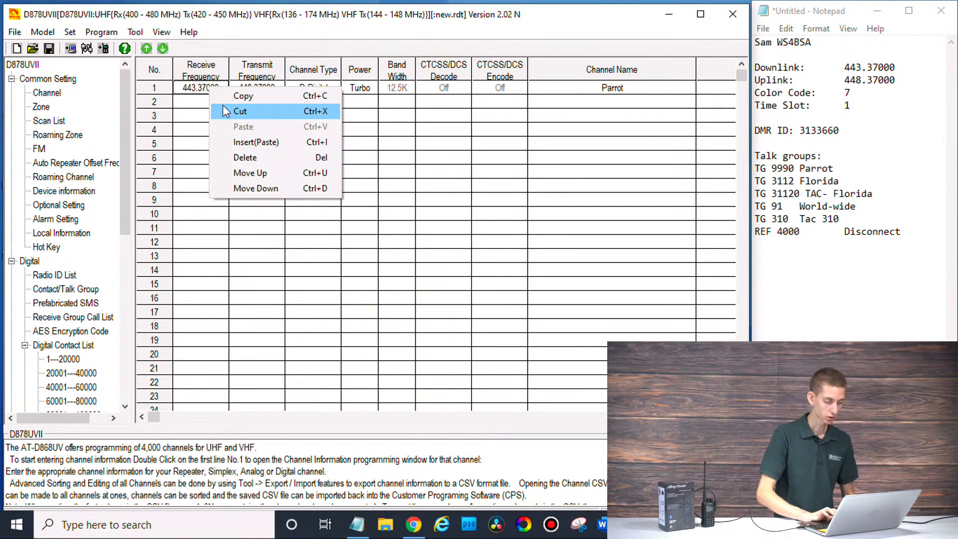
pyautogui.click(242, 98)
pyautogui.rightClick(218, 102)
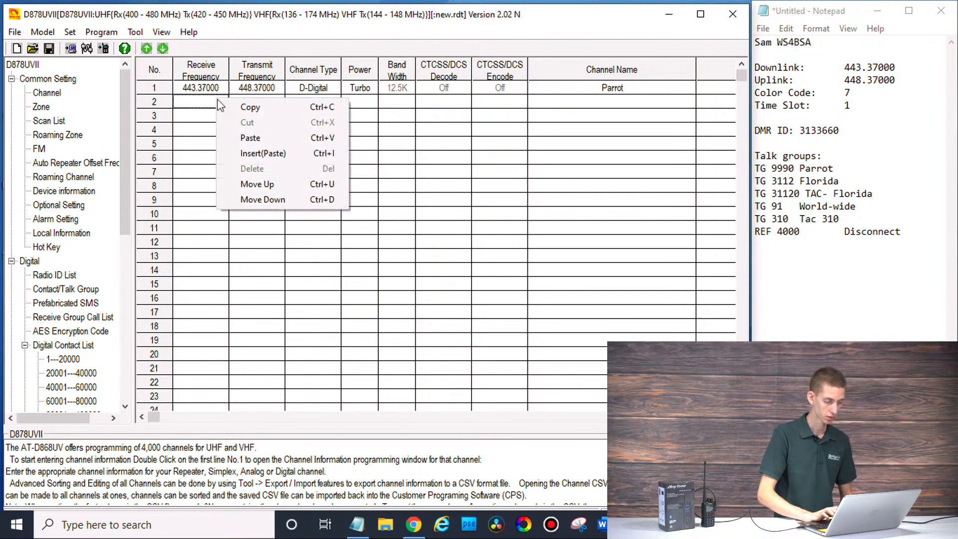
pyautogui.click(245, 141)
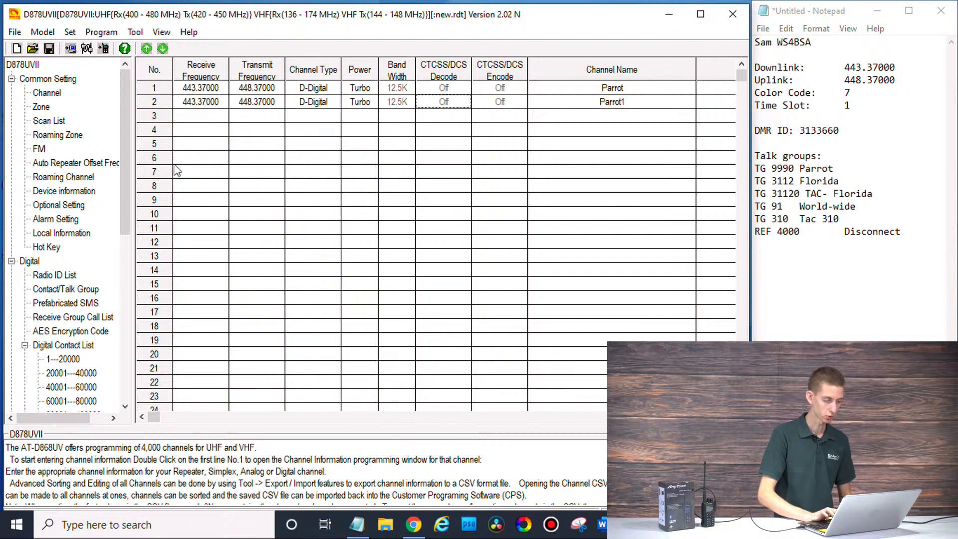
pyautogui.press('Down')
pyautogui.hotkey('ctrl', 'v')
pyautogui.press('Down')
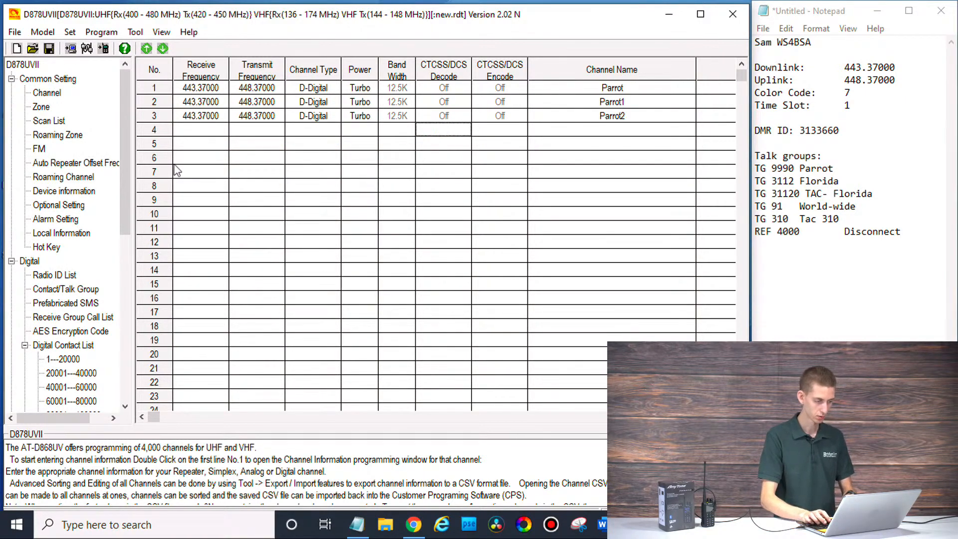
pyautogui.hotkey('ctrl', 'v')
pyautogui.press('Down')
pyautogui.hotkey('ctrl', 'v')
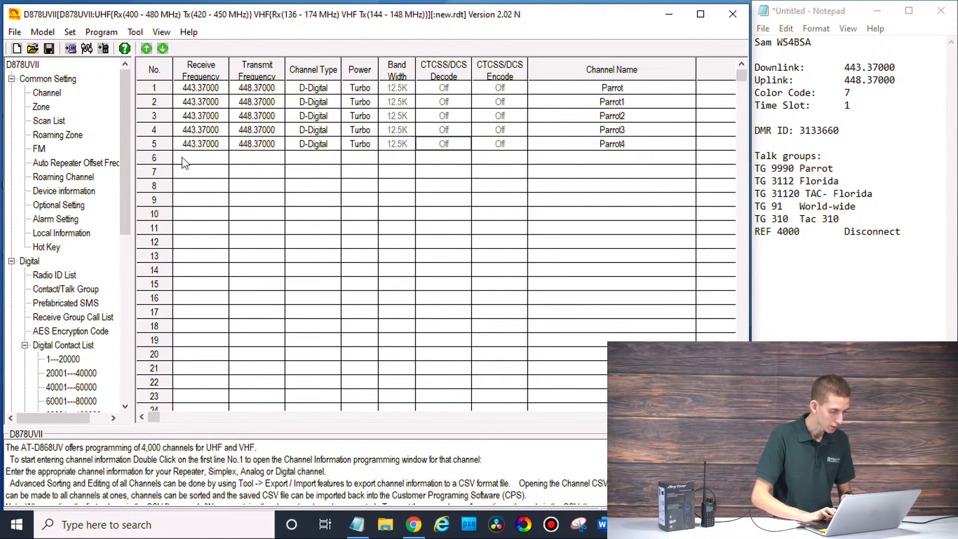
pyautogui.press('Down')
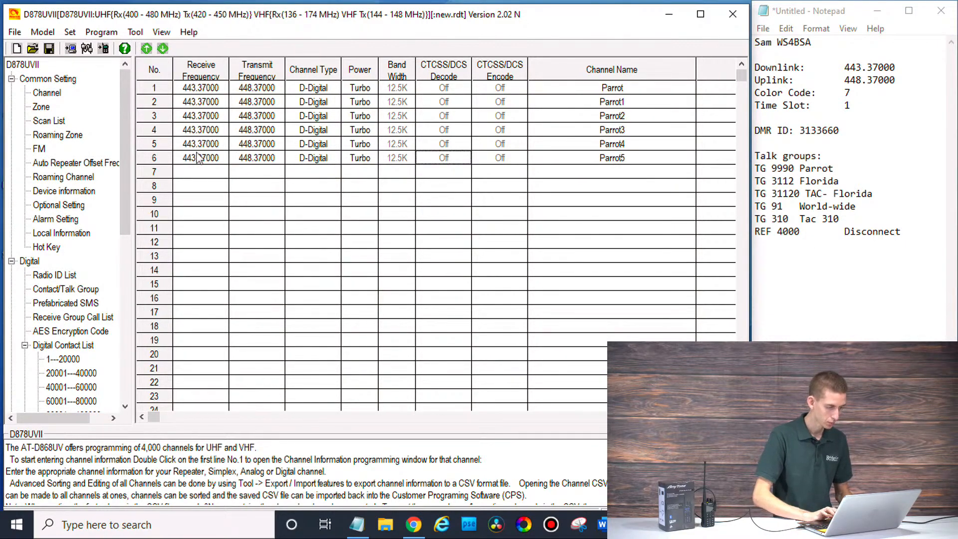
# Step: Rename channel 2 to Florida, set the Florida talk group as its contact, and save
pyautogui.doubleClick(205, 103)
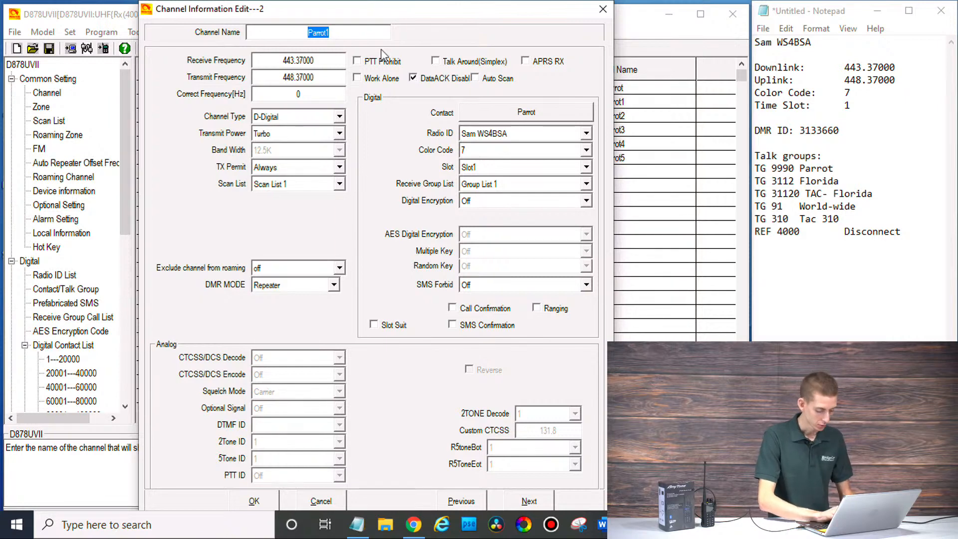
pyautogui.write('F')
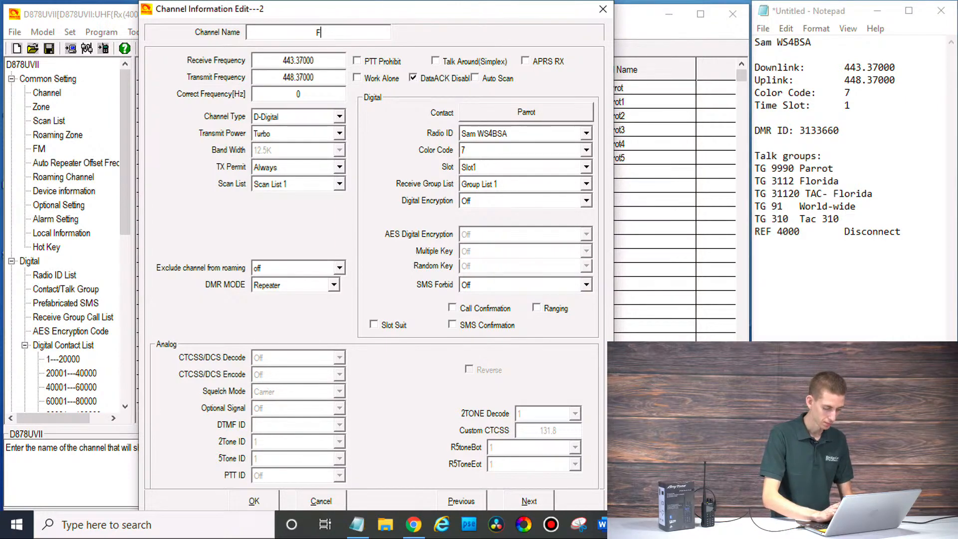
pyautogui.write('lorida')
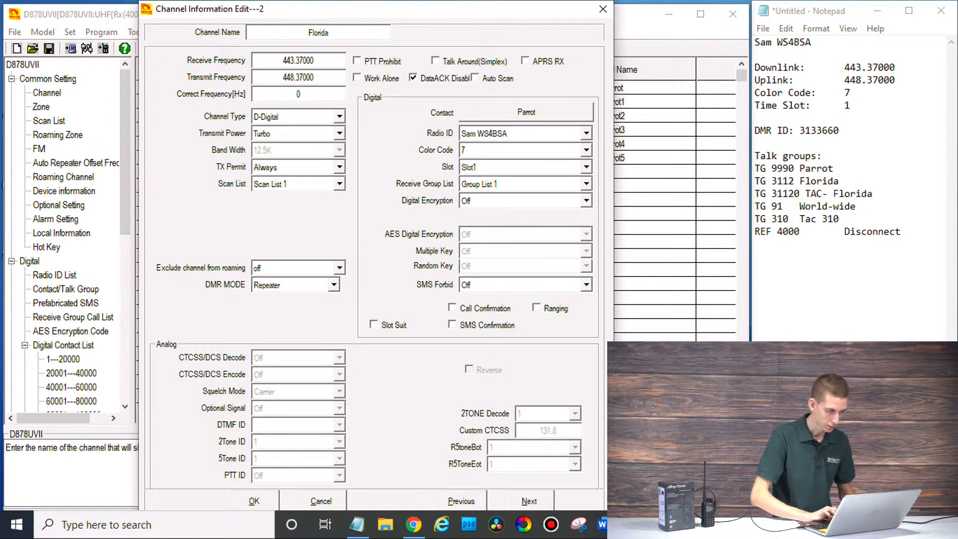
pyautogui.click(534, 118)
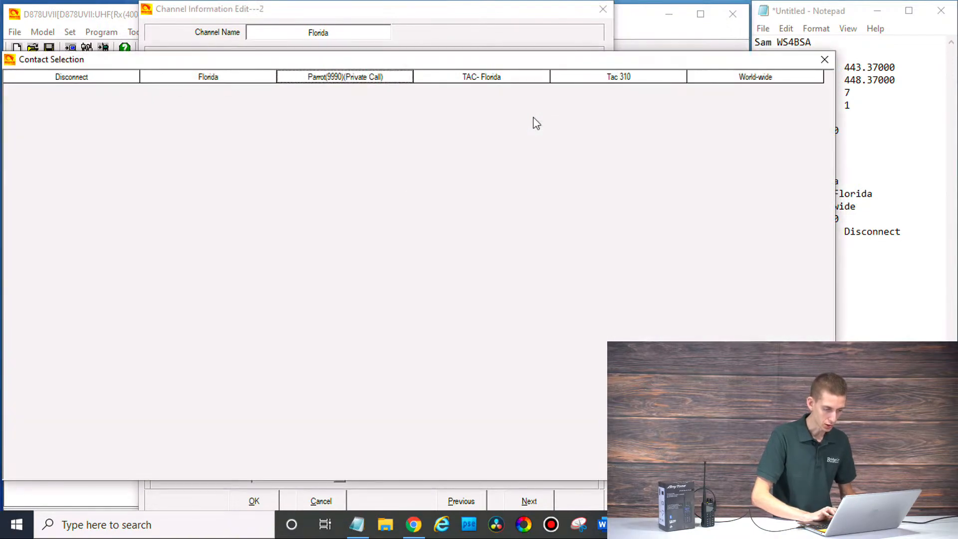
pyautogui.click(245, 78)
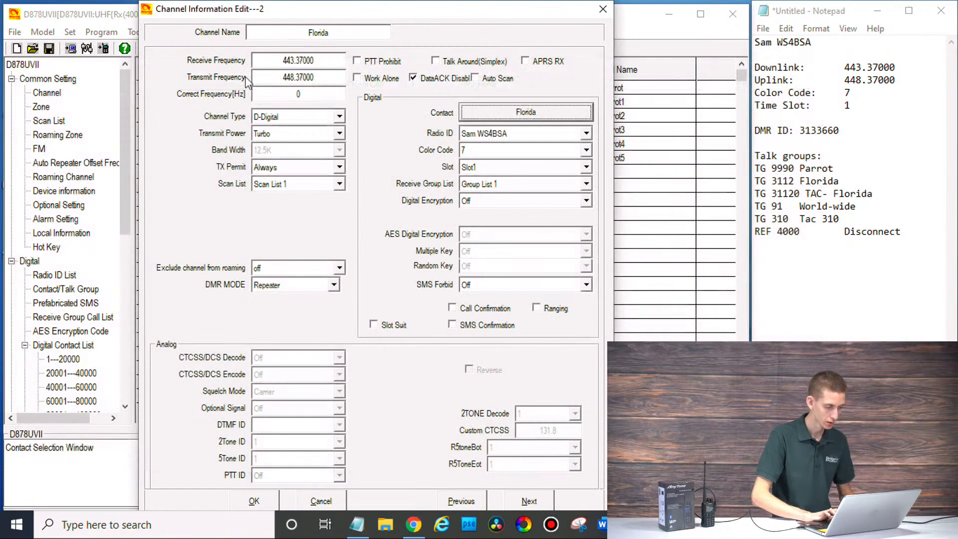
pyautogui.click(257, 501)
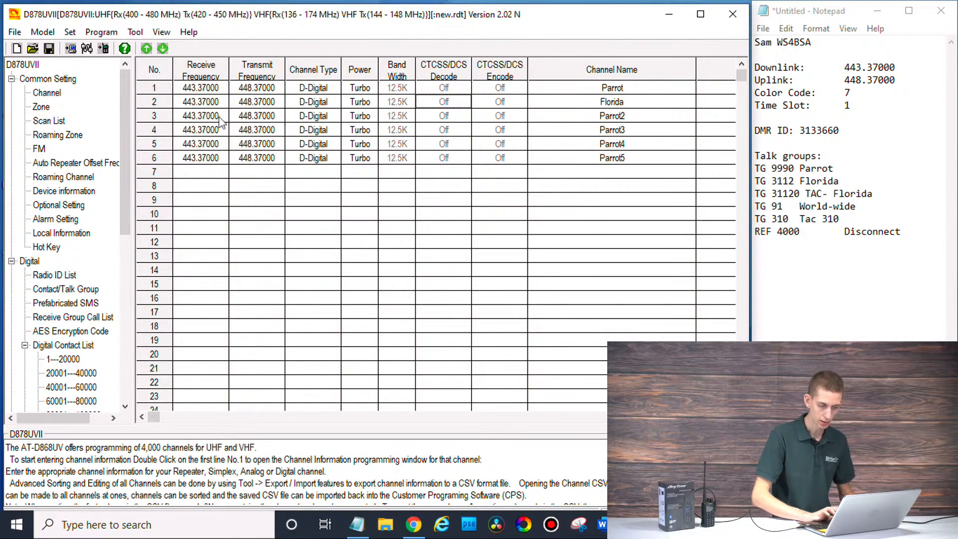
pyautogui.doubleClick(219, 117)
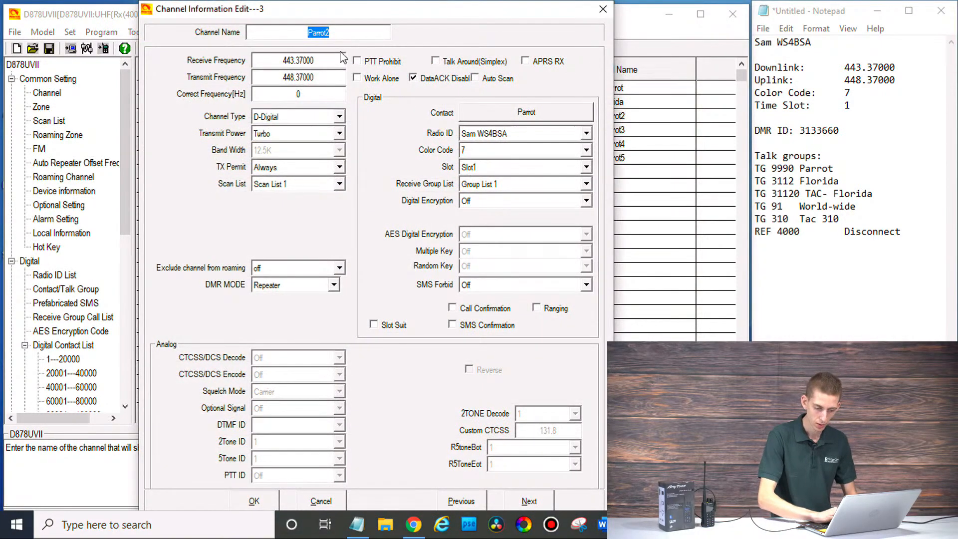
# Step: Name channel 3 'TAC - Florida' with the TAC- Florida talk group as its contact
pyautogui.write('T')
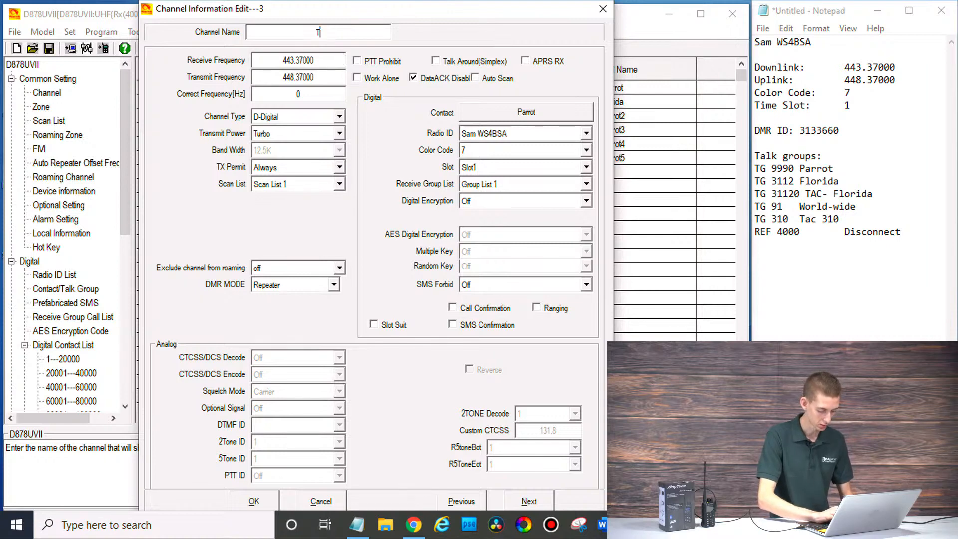
pyautogui.write('AC- ')
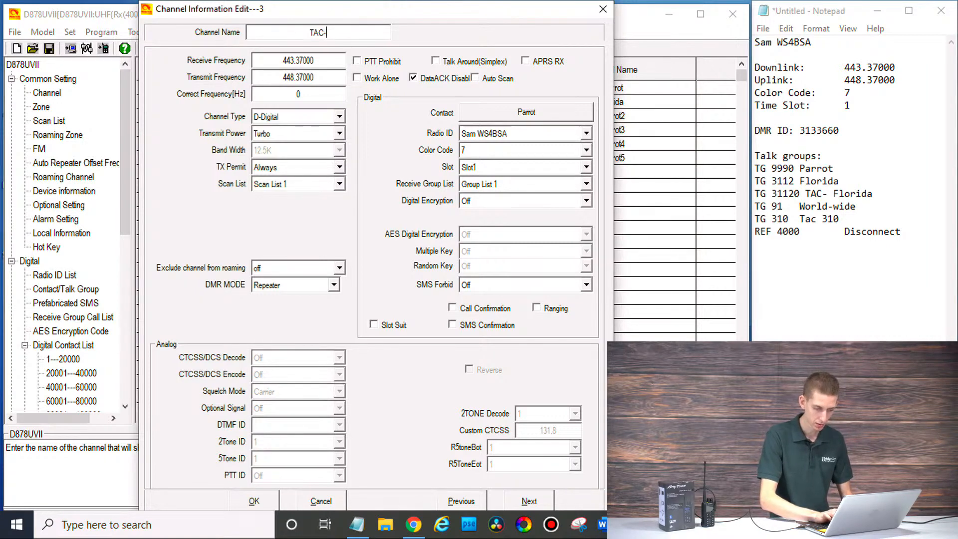
pyautogui.write('Florida')
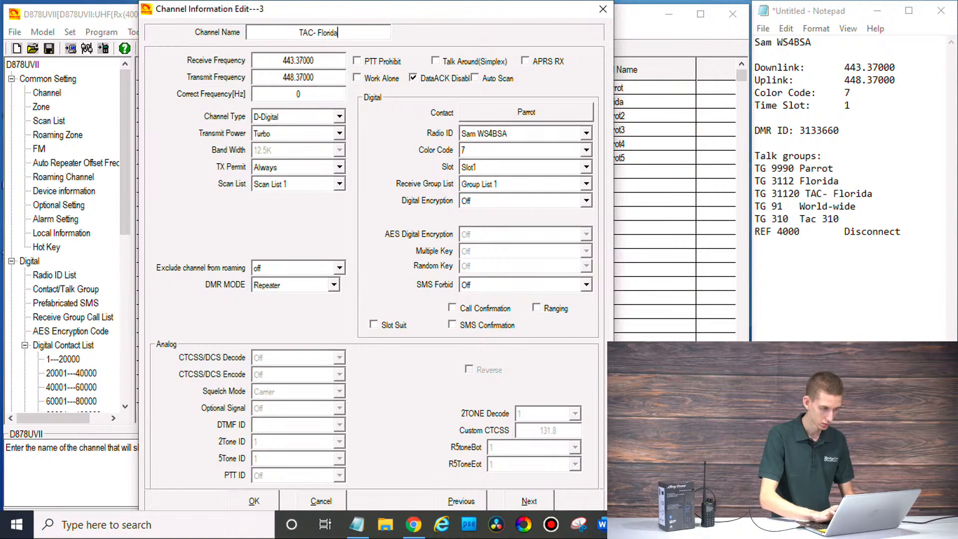
pyautogui.click(314, 35)
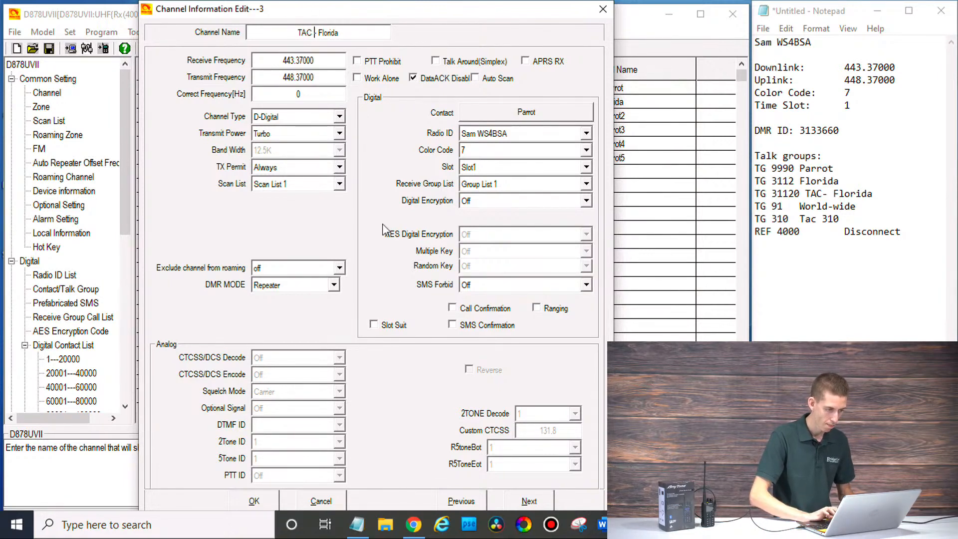
pyautogui.click(516, 117)
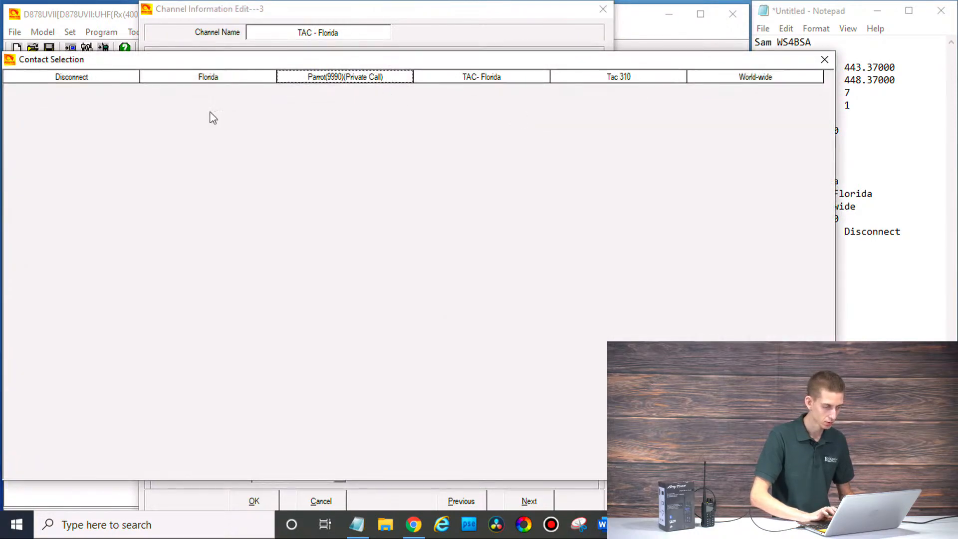
pyautogui.click(503, 86)
pyautogui.click(503, 86)
pyautogui.click(254, 502)
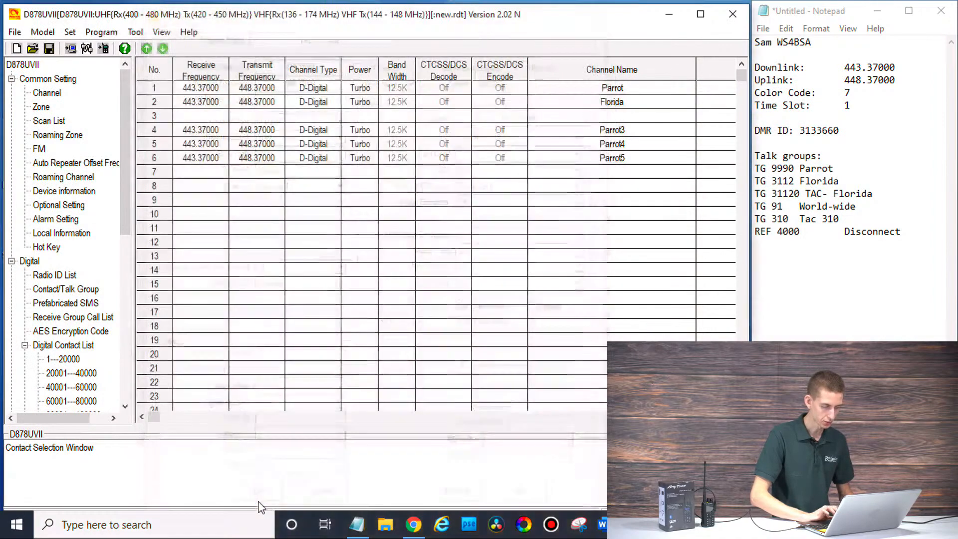
pyautogui.doubleClick(578, 136)
# Step: Rename channel 4 to World Wide and set its contact to the World-wide talk group
pyautogui.write('W')
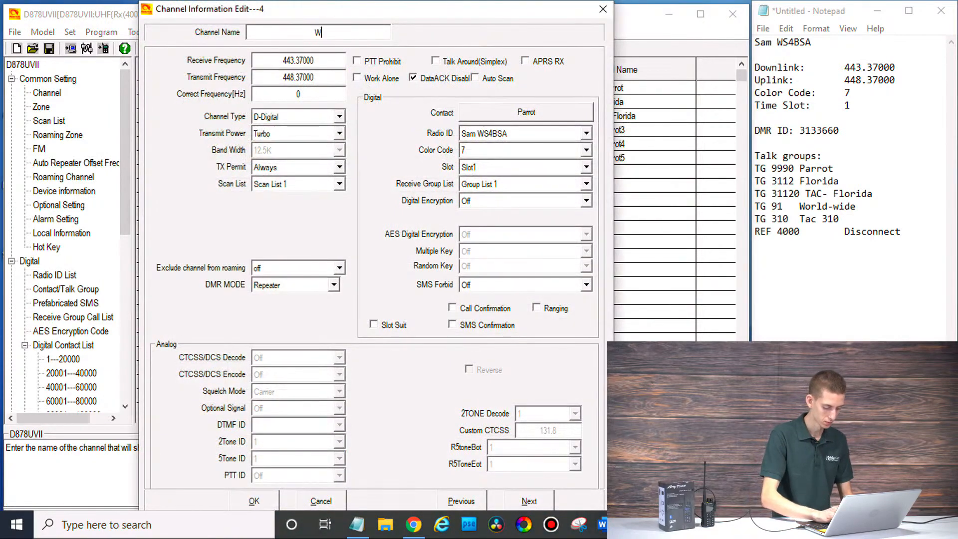
pyautogui.write('old')
pyautogui.press('BackSpace')
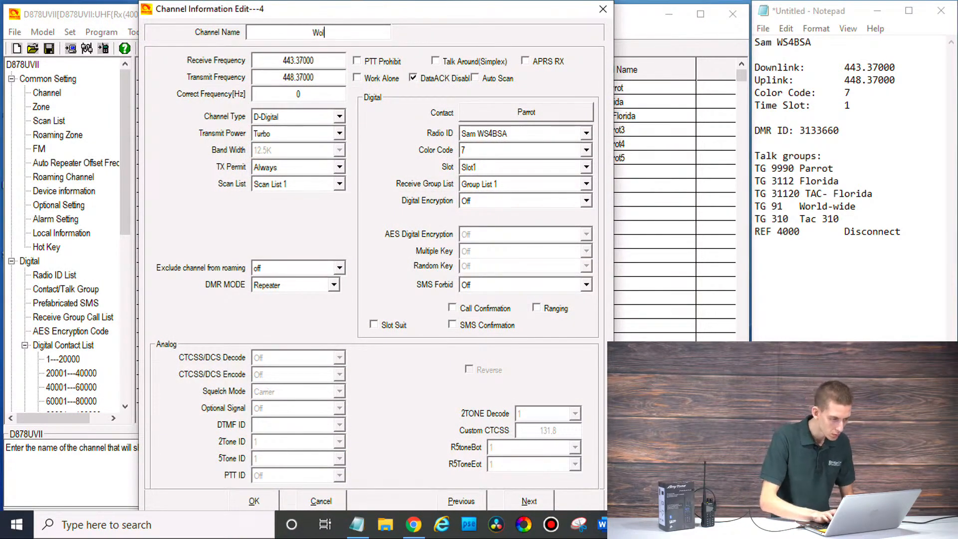
pyautogui.write('ld Wide')
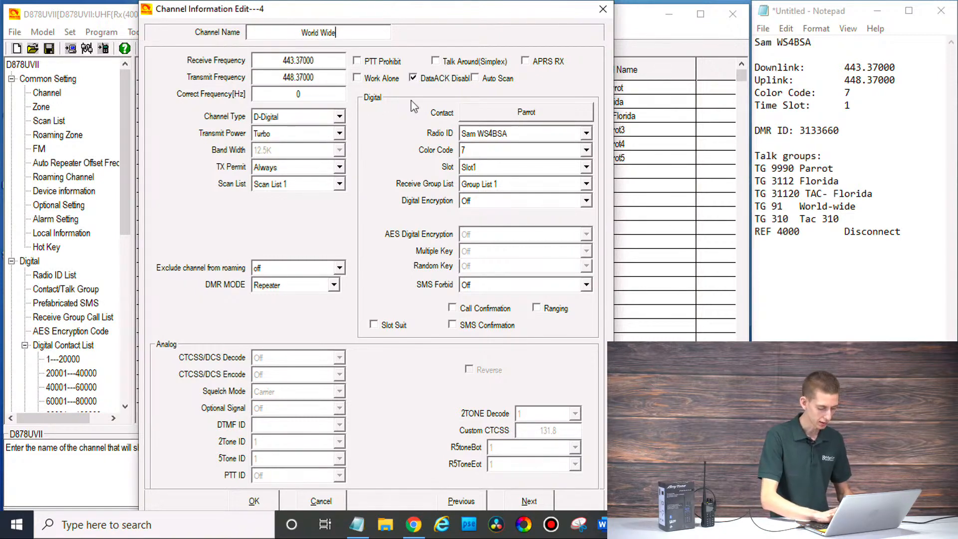
pyautogui.click(478, 112)
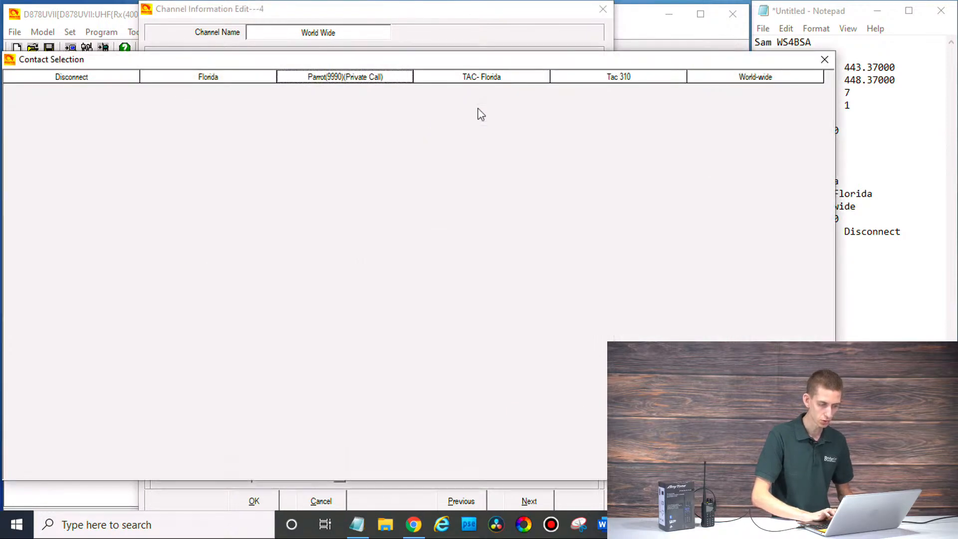
pyautogui.click(713, 80)
pyautogui.click(253, 501)
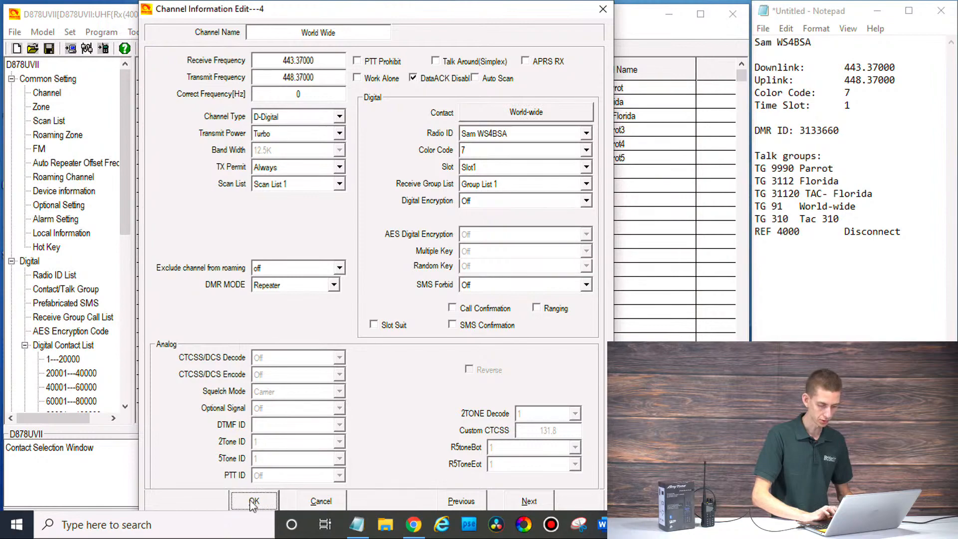
pyautogui.doubleClick(593, 144)
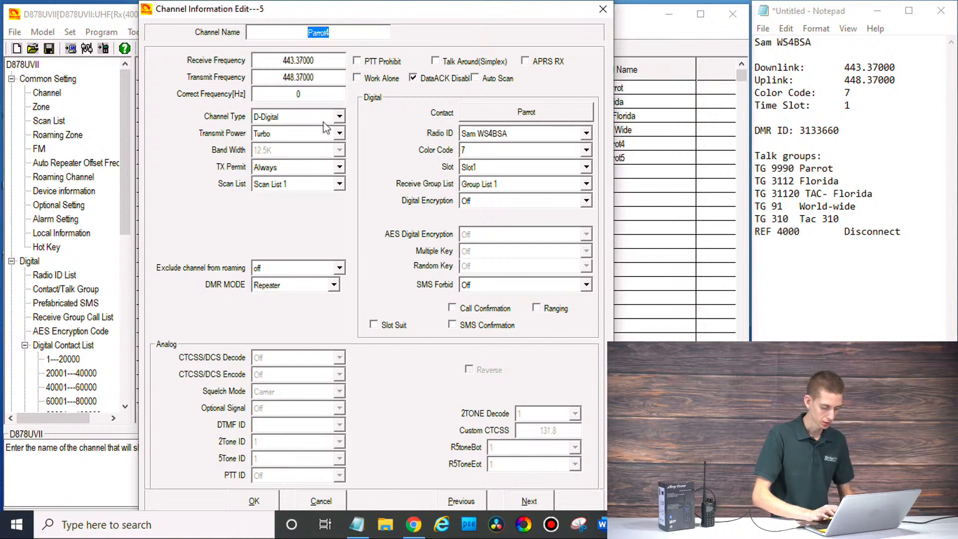
# Step: Save channel 5 as TAC 310 with the Tac 310 contact, then name channel 6 Disconnect
pyautogui.write('TAC 310')
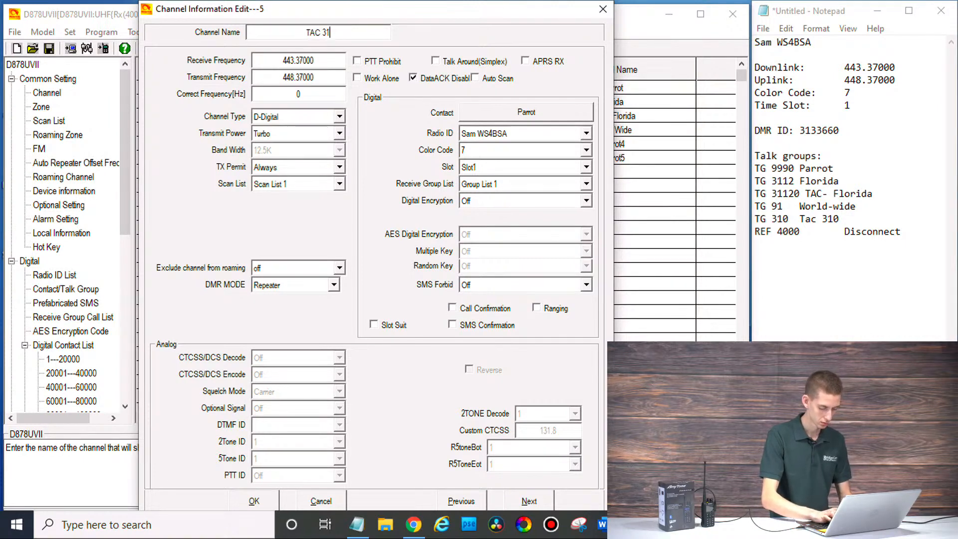
pyautogui.click(516, 116)
pyautogui.doubleClick(597, 81)
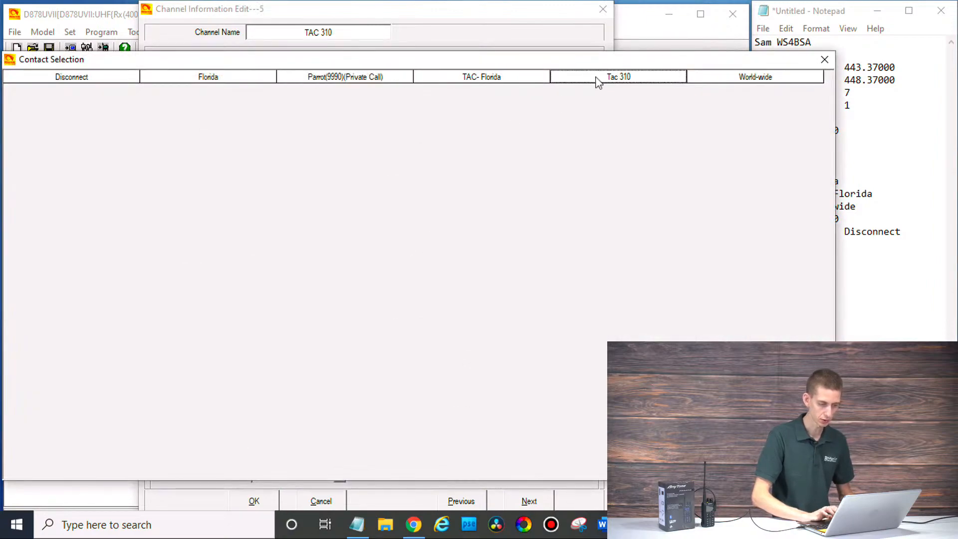
pyautogui.click(254, 502)
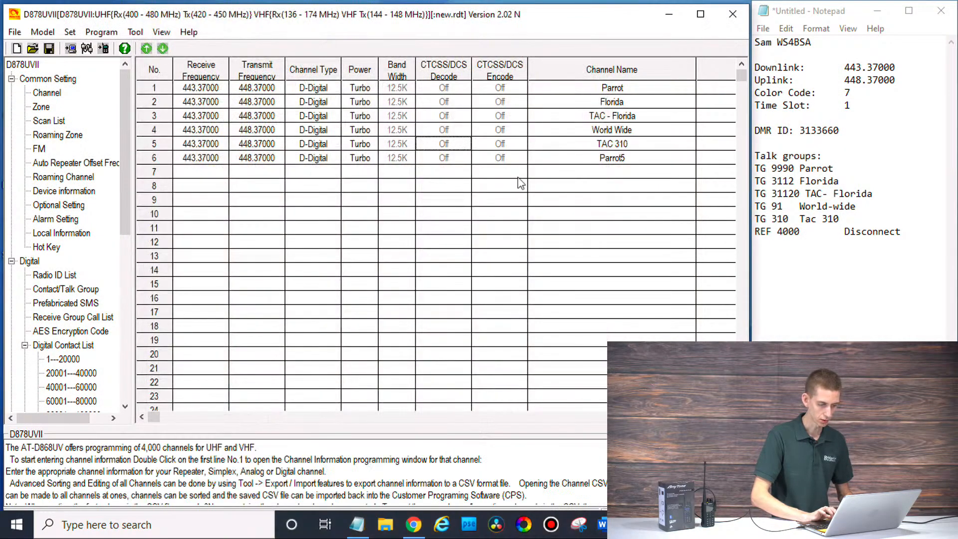
pyautogui.doubleClick(580, 158)
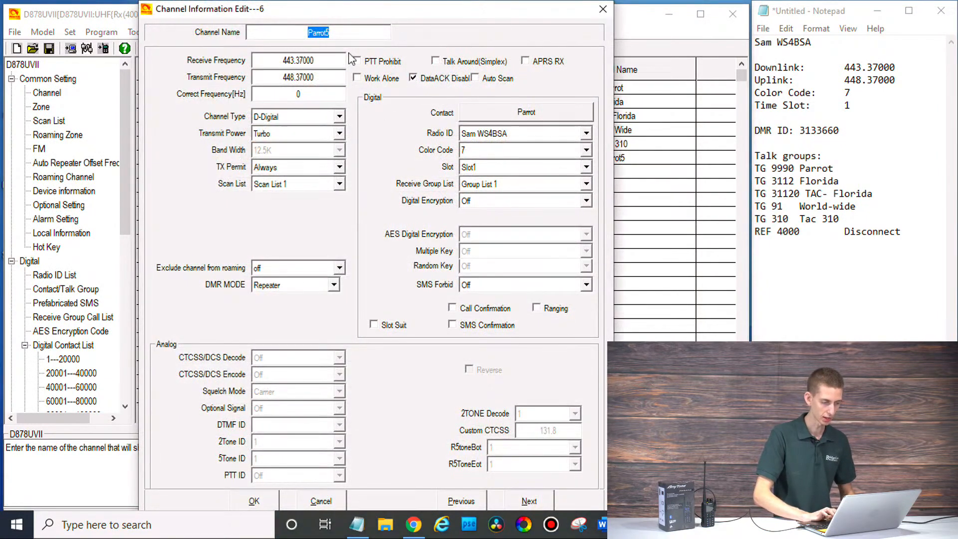
pyautogui.write('Disconnec')
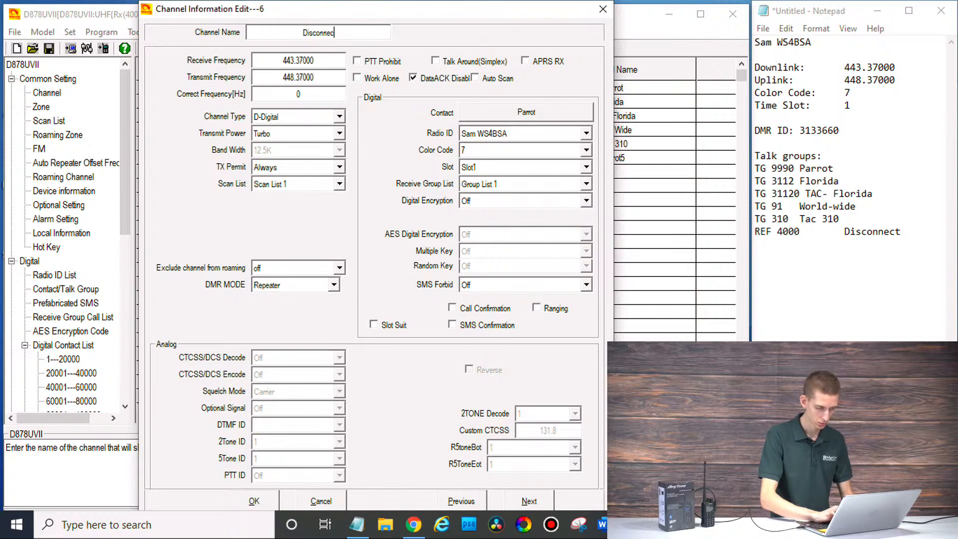
pyautogui.write('t')
# Step: Assign the Disconnect talk group as channel 6's contact and save it
pyautogui.click(476, 113)
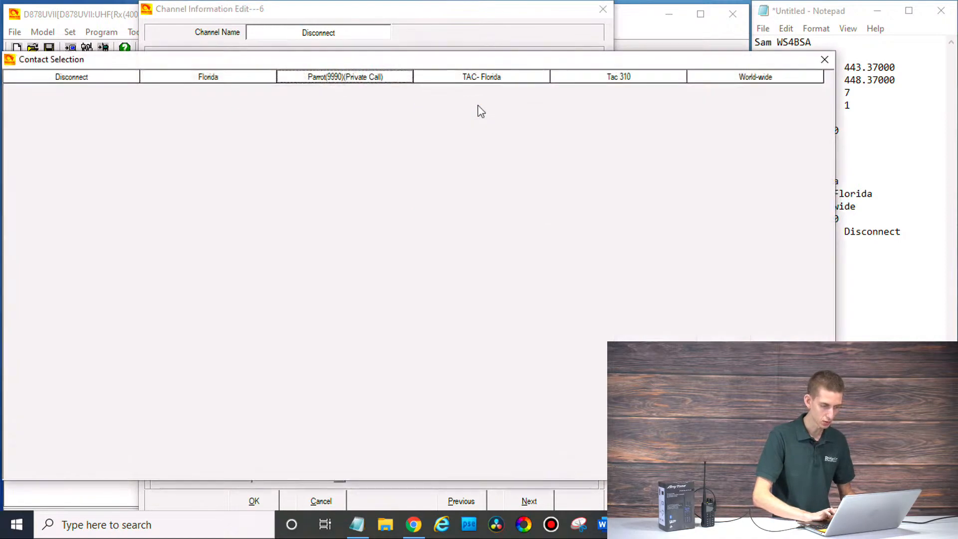
pyautogui.doubleClick(124, 79)
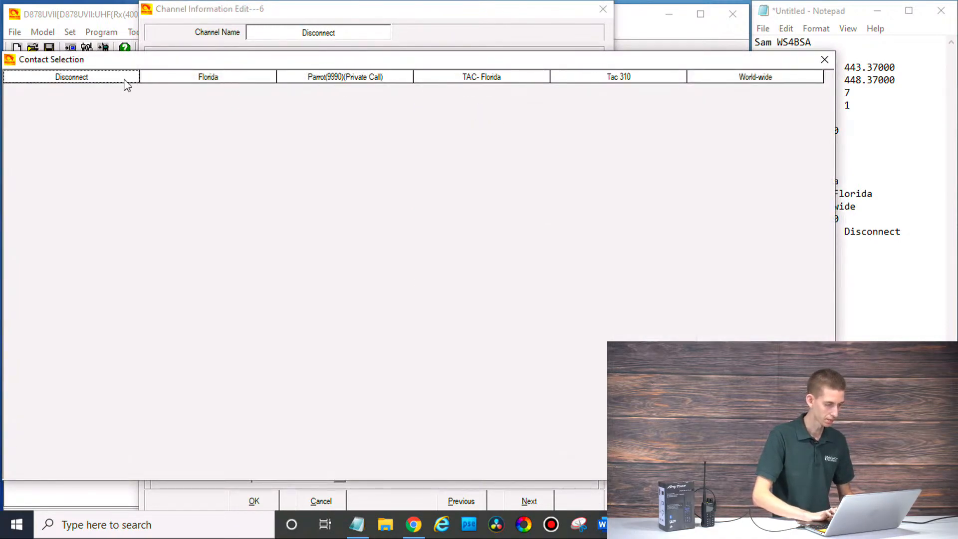
pyautogui.click(266, 499)
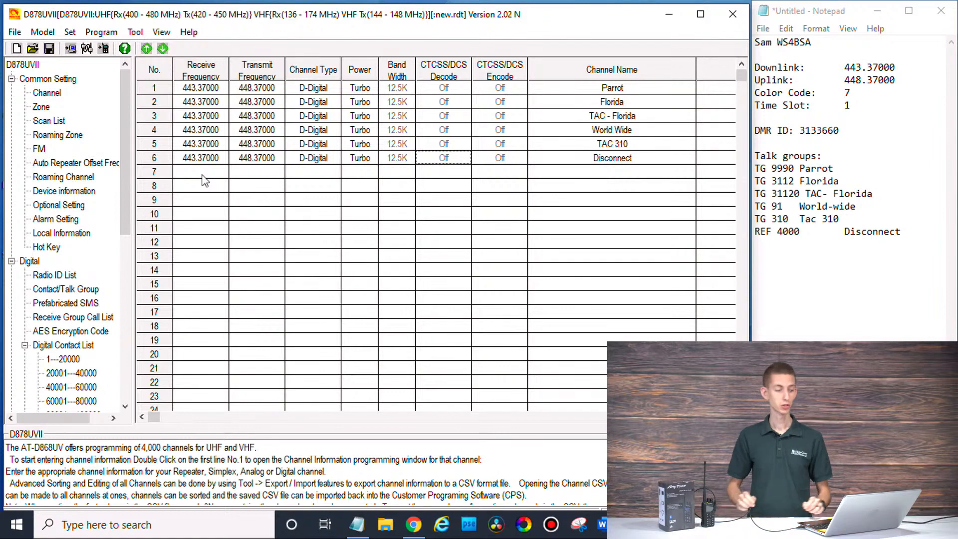
# Step: Open Zone 1 from the zone list and type Local DMR as its name
pyautogui.click(41, 108)
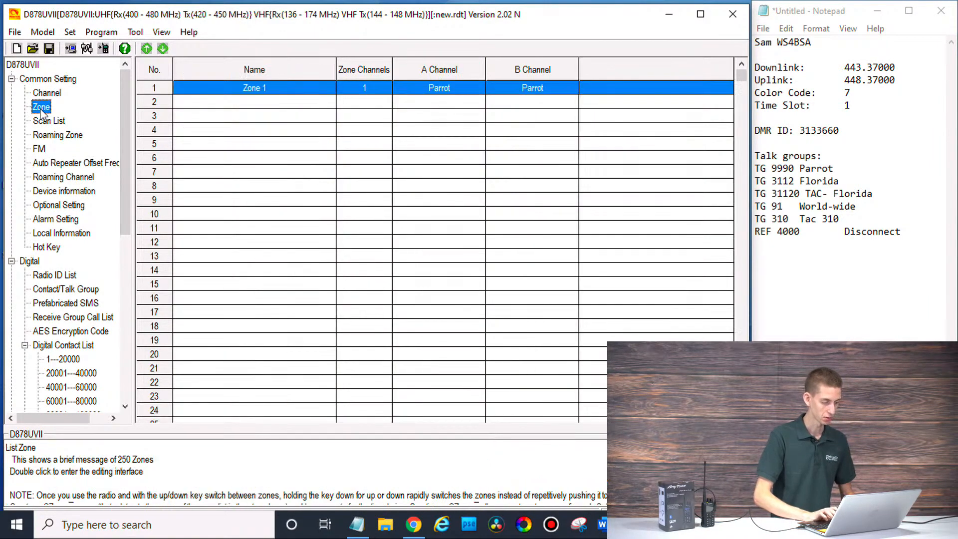
pyautogui.doubleClick(258, 89)
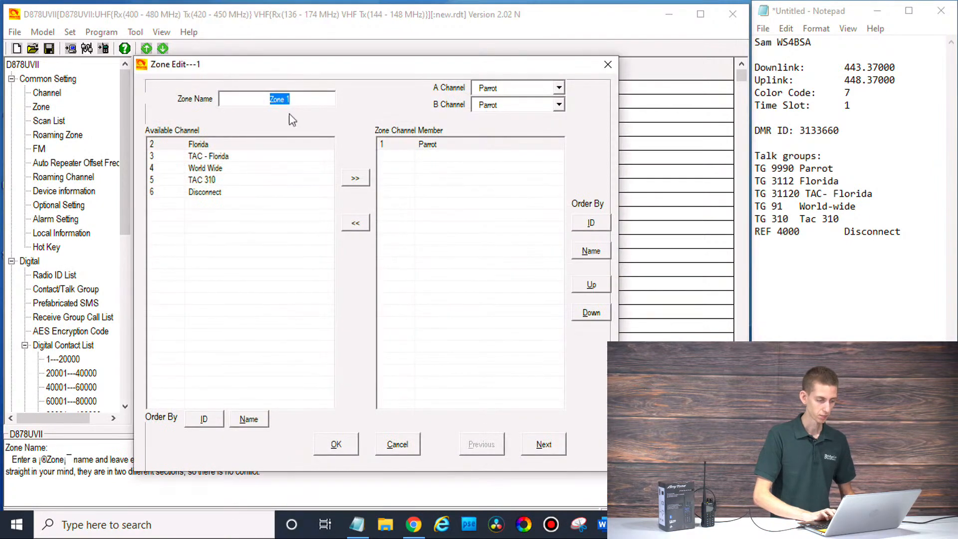
pyautogui.write('Local DMR')
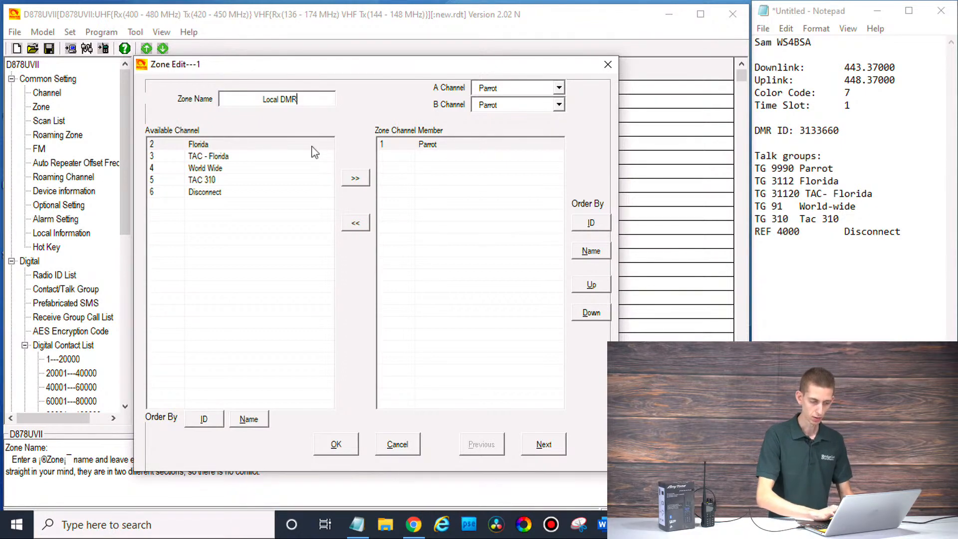
pyautogui.click(420, 525)
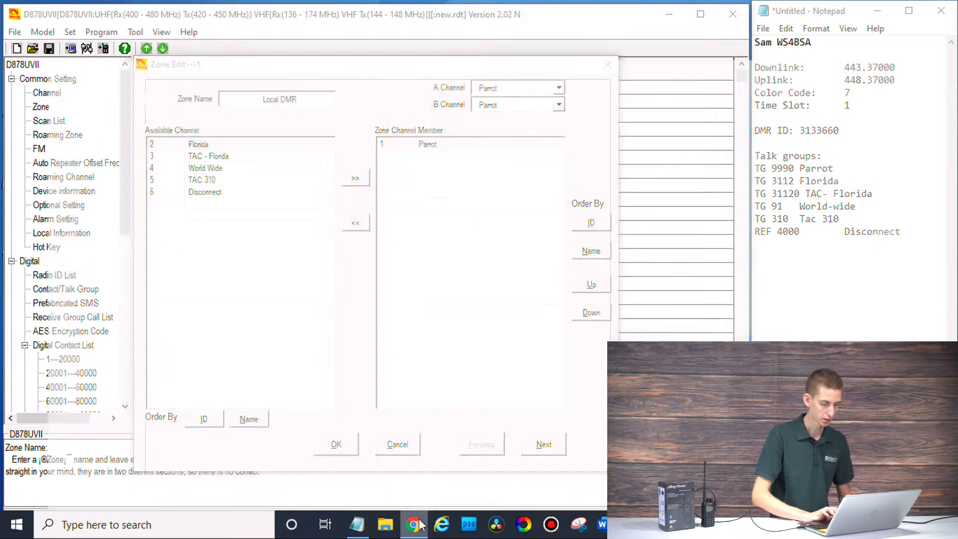
# Step: Select the WX3C call sign on the RepeaterBook Lake Charleston/Jog Road repeater page
pyautogui.click(123, 6)
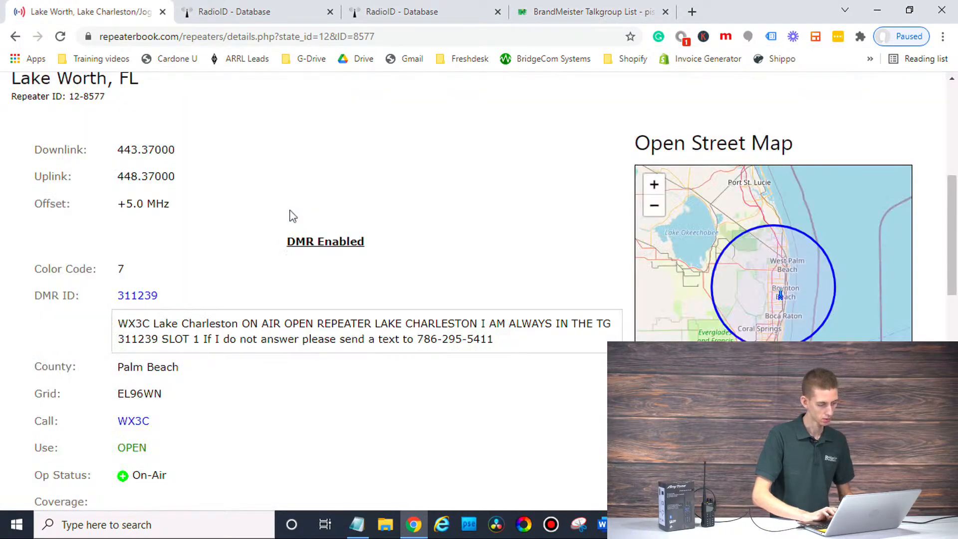
pyautogui.scroll(2, 292, 216)
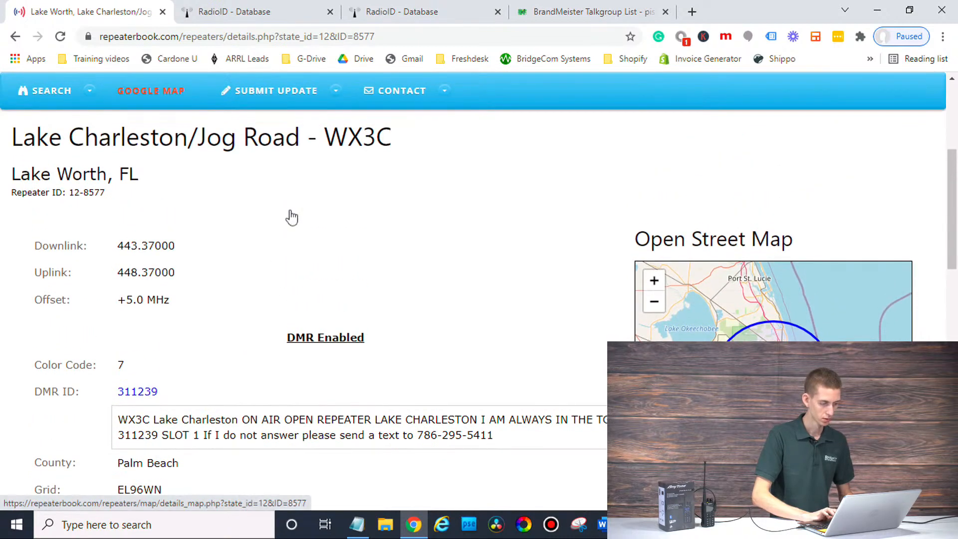
pyautogui.scroll(2, 292, 216)
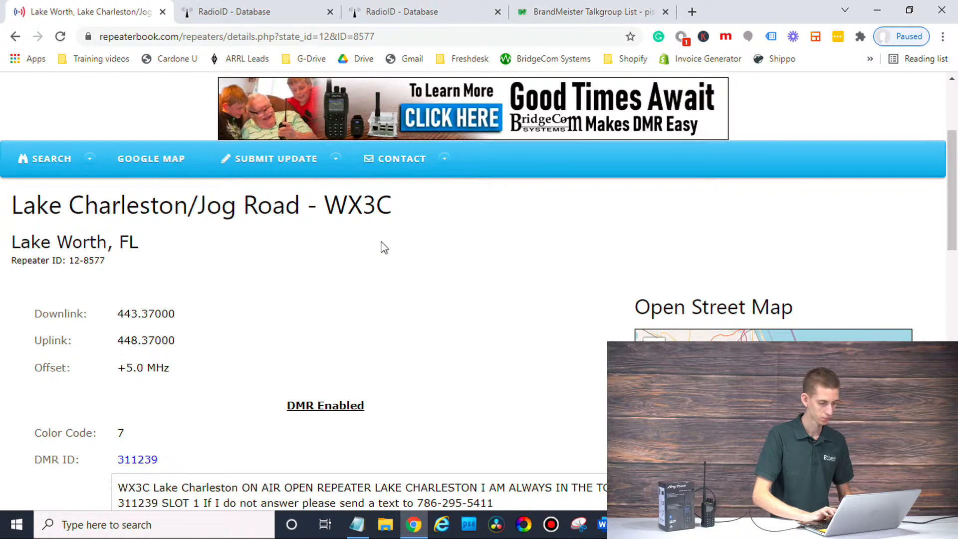
pyautogui.doubleClick(362, 206)
pyautogui.hotkey('ctrl', 'c')
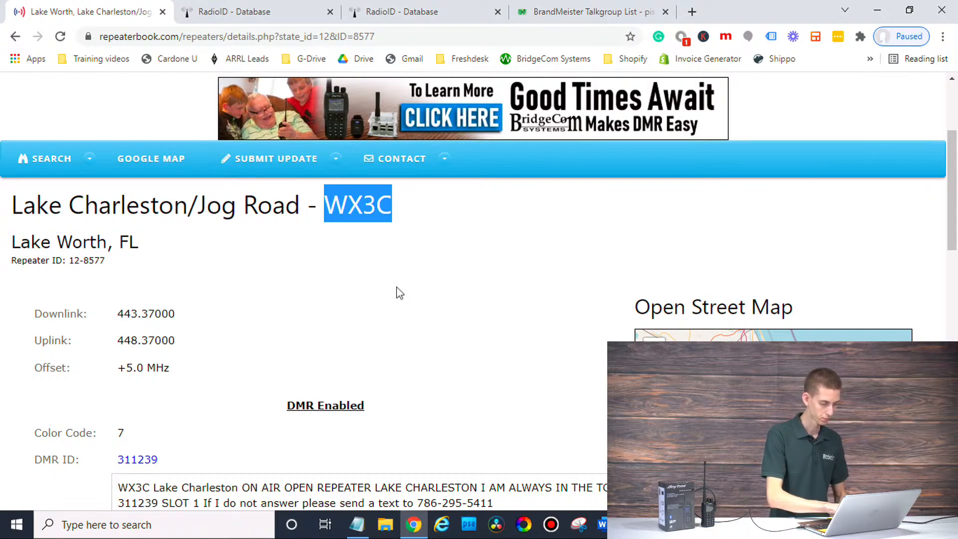
pyautogui.click(400, 293)
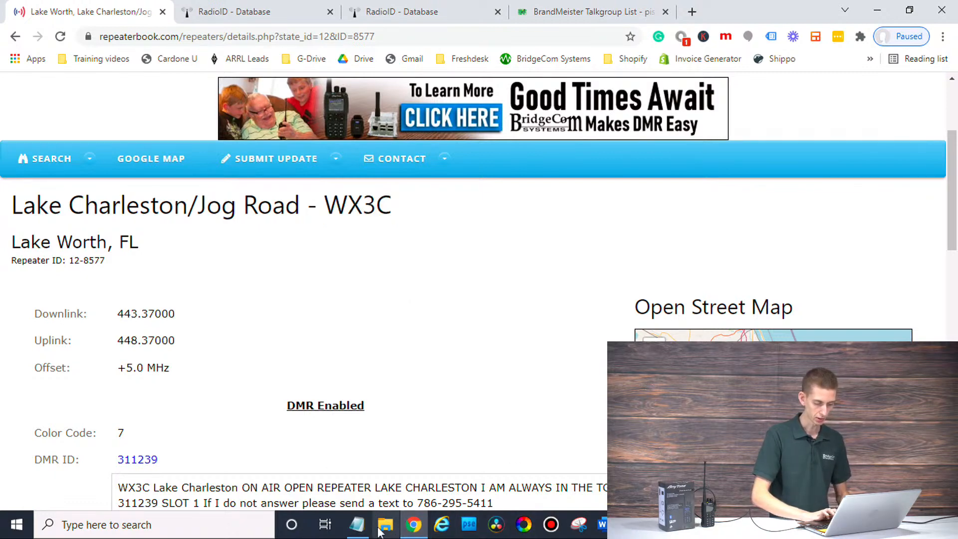
pyautogui.click(632, 524)
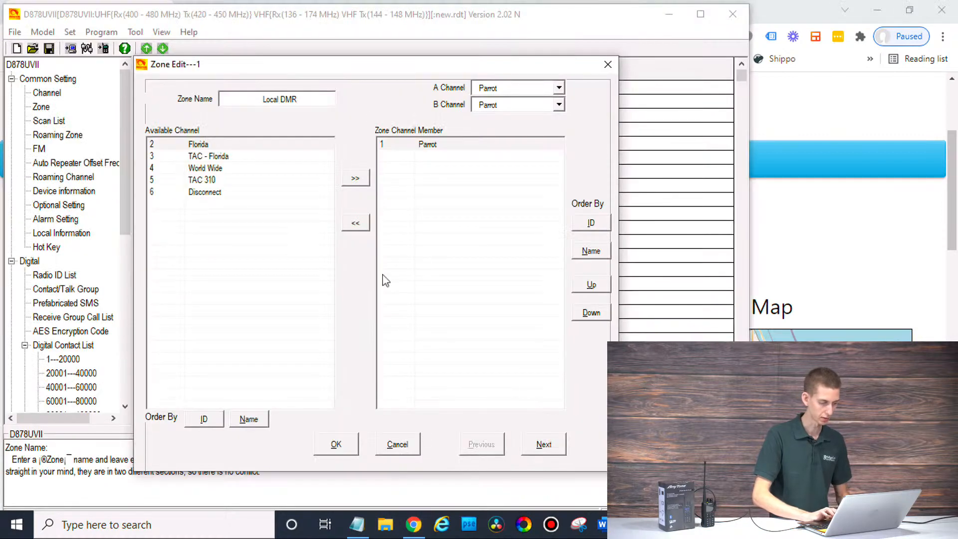
# Step: Rename the zone to Local DMR WX3C and add all six channels to it
pyautogui.hotkey('ctrl', 'v')
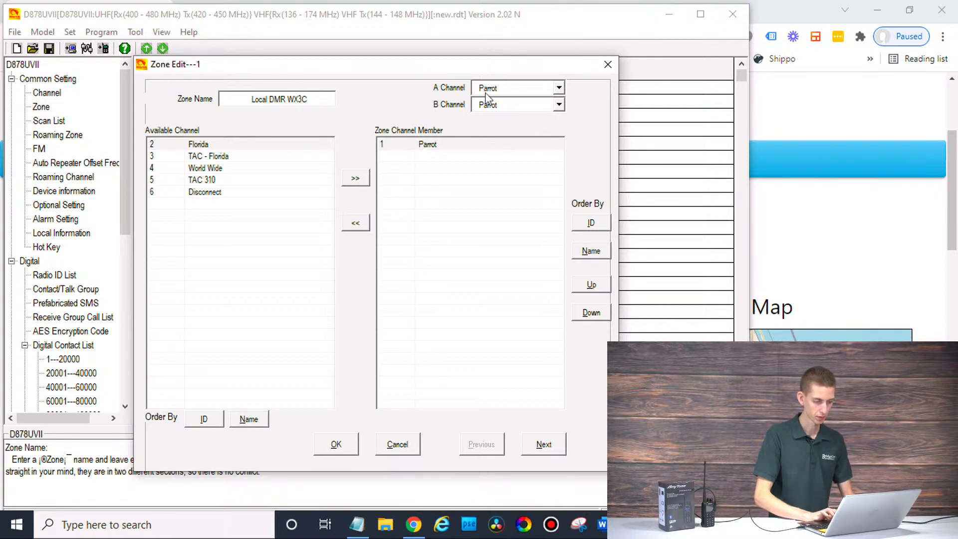
pyautogui.click(355, 178)
pyautogui.click(355, 179)
pyautogui.click(355, 178)
pyautogui.click(355, 178)
pyautogui.click(355, 178)
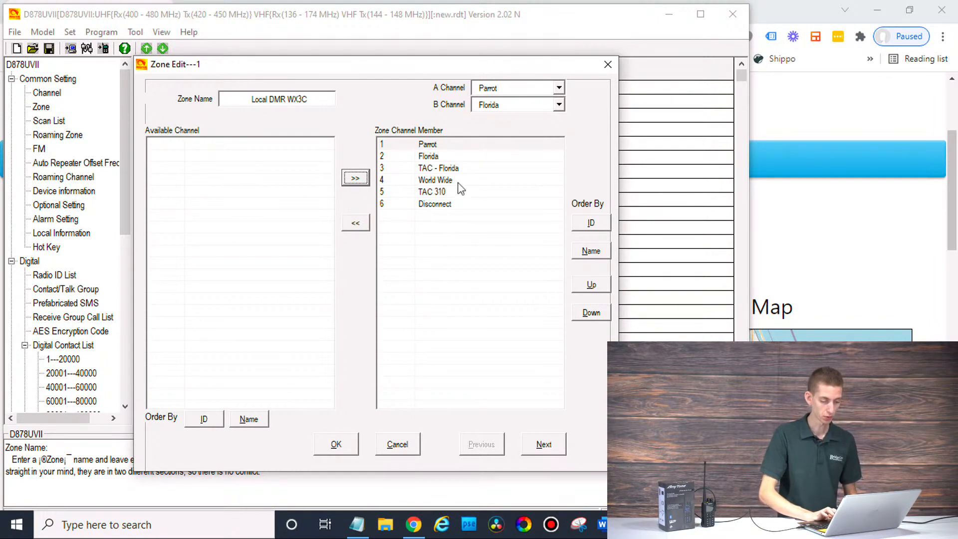
# Step: Set the zone's A channel to Parrot and B channel to Disconnect, then save it
pyautogui.click(515, 106)
pyautogui.click(433, 104)
pyautogui.click(514, 89)
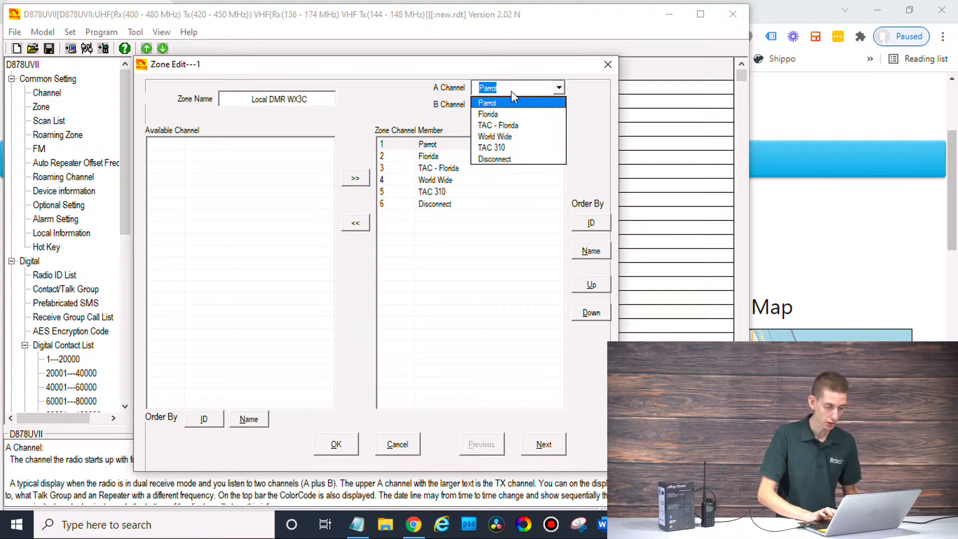
pyautogui.click(417, 108)
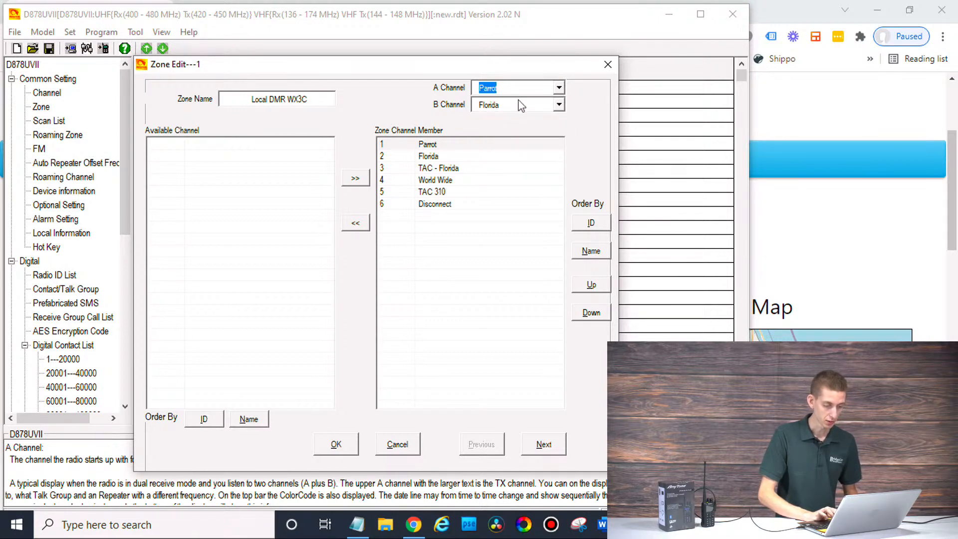
pyautogui.click(522, 106)
pyautogui.click(431, 103)
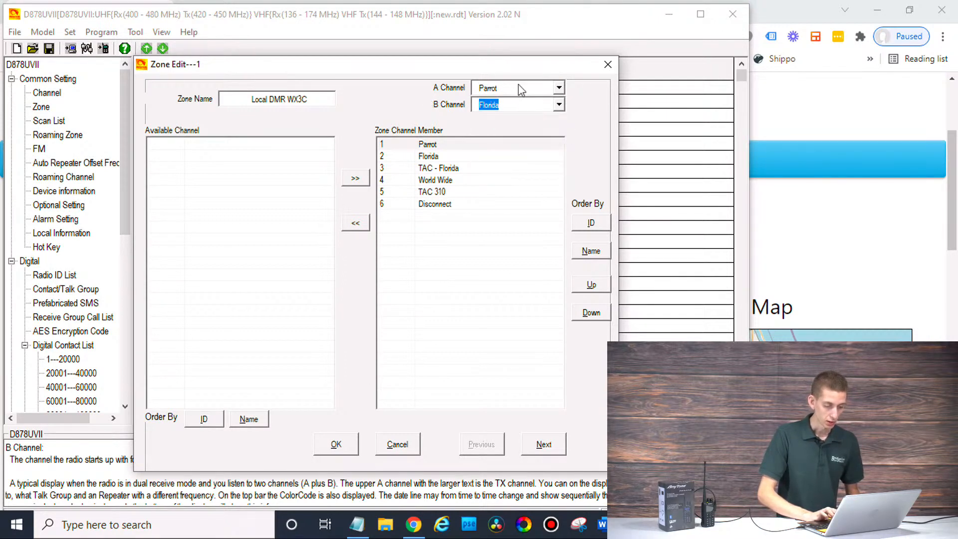
pyautogui.click(524, 105)
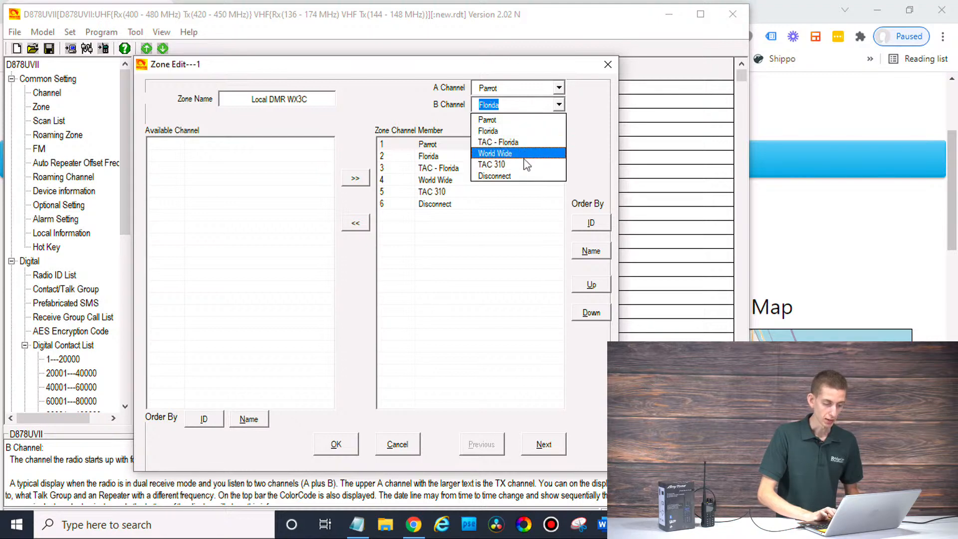
pyautogui.click(524, 178)
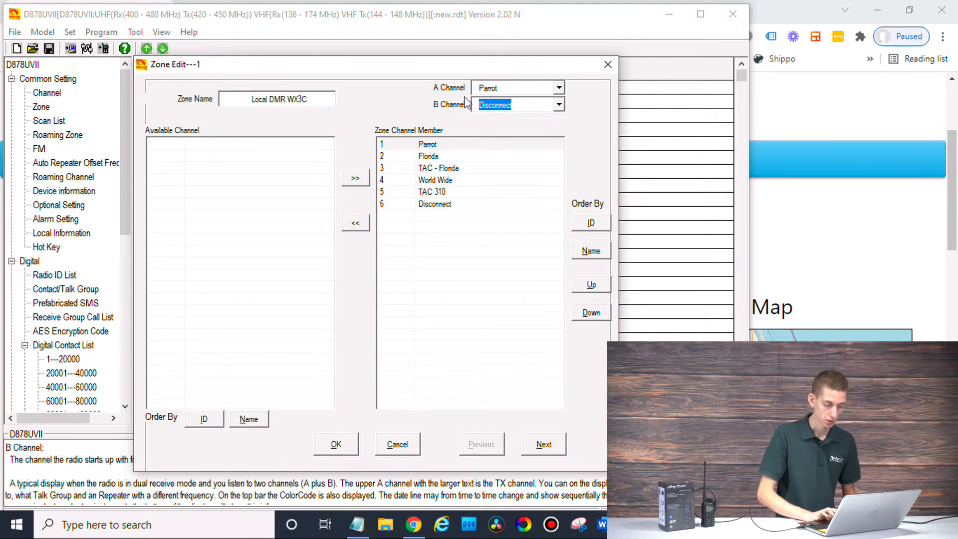
pyautogui.click(336, 444)
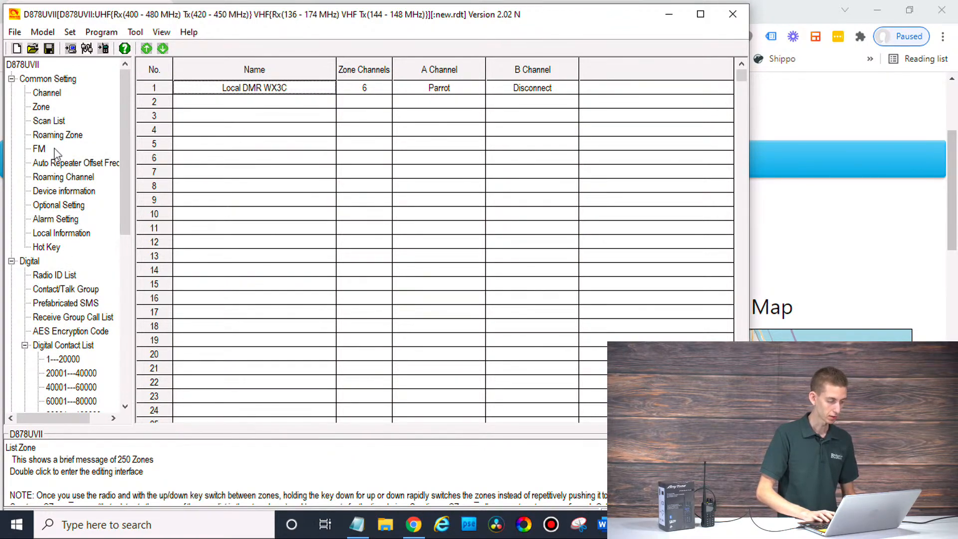
# Step: Check the Radio ID list, then show the six-channel list maximized so the Contact and Radio ID columns fit
pyautogui.click(68, 277)
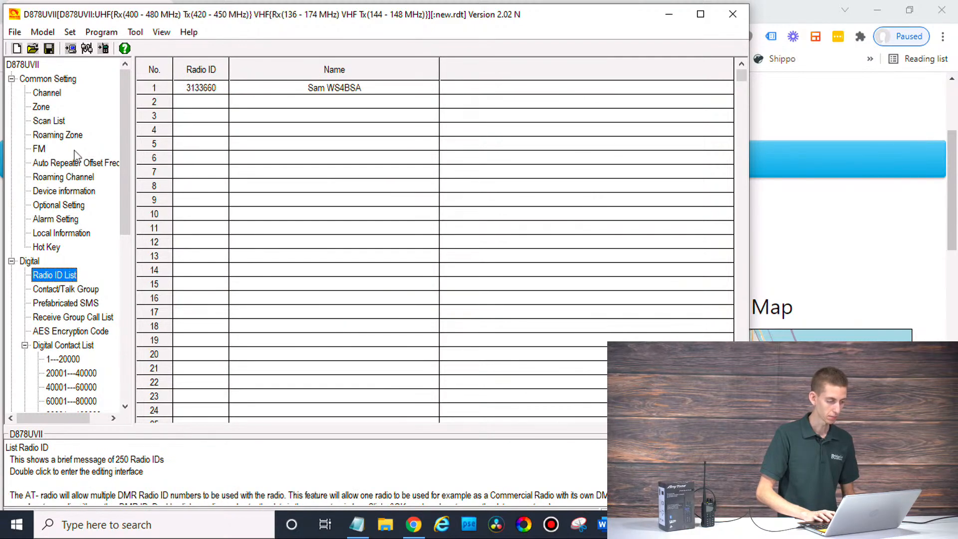
pyautogui.click(49, 96)
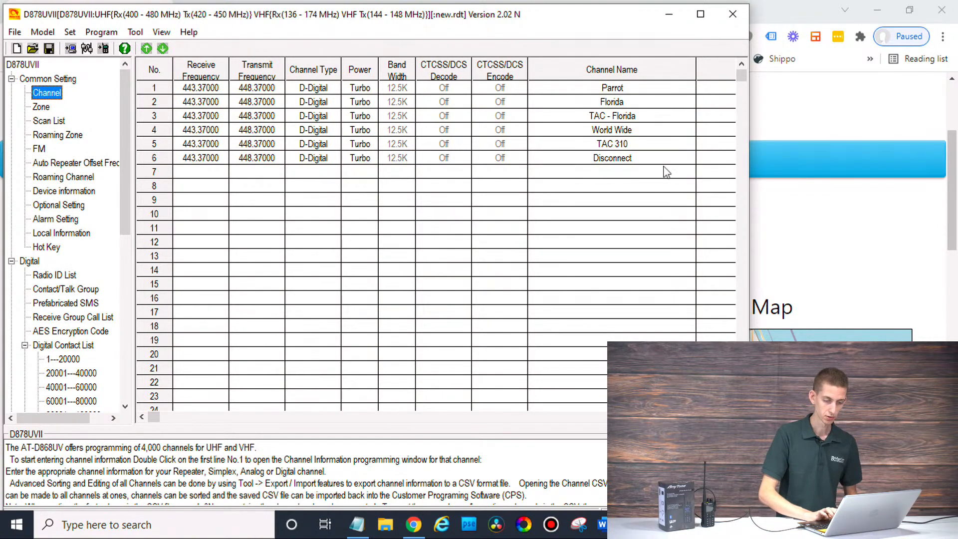
pyautogui.click(701, 14)
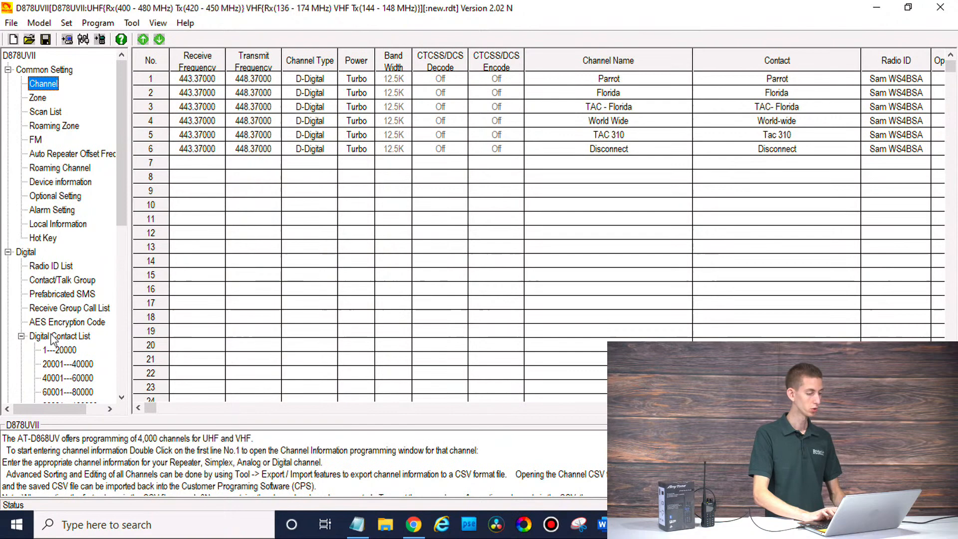
# Step: In Tool > Import, accept the warning and pick Desktop user.csv as the Digital Contact List source
pyautogui.click(131, 23)
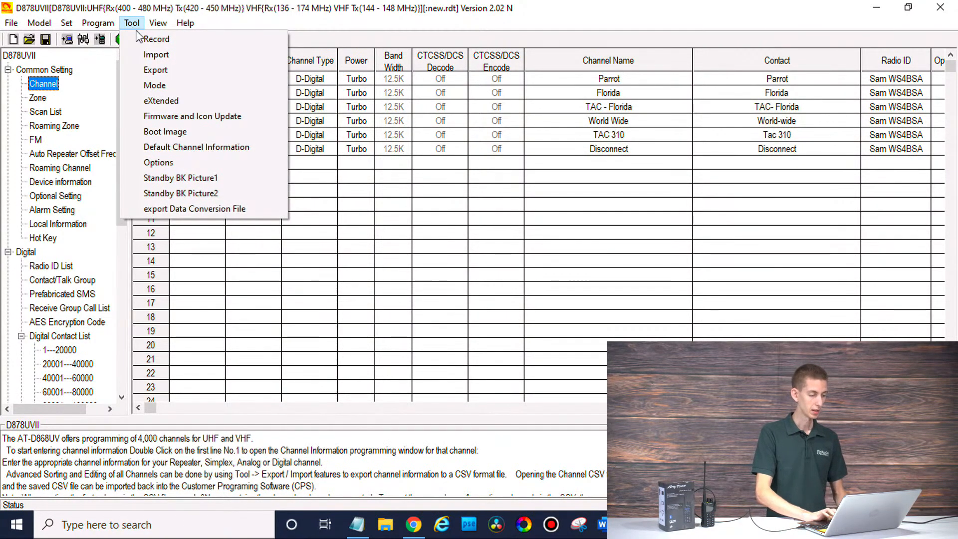
pyautogui.click(157, 55)
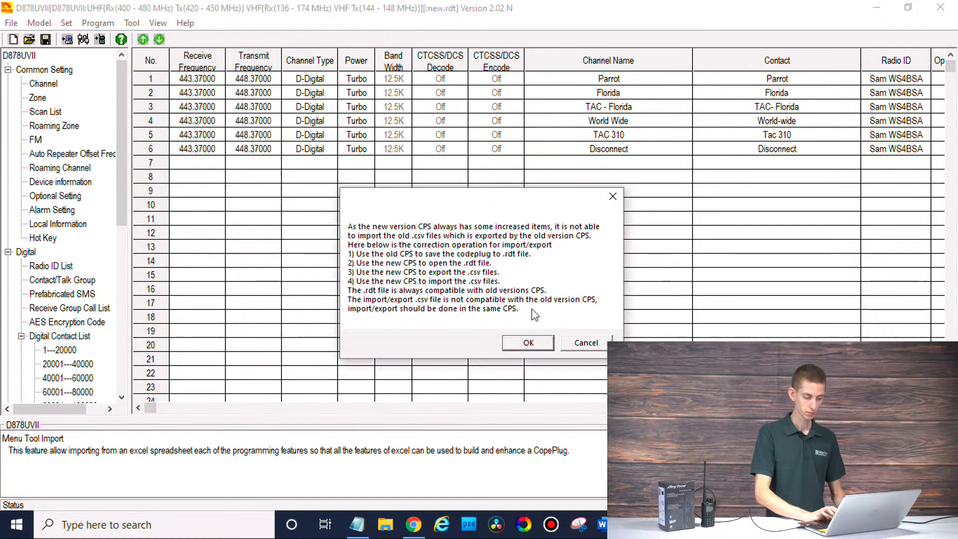
pyautogui.click(529, 344)
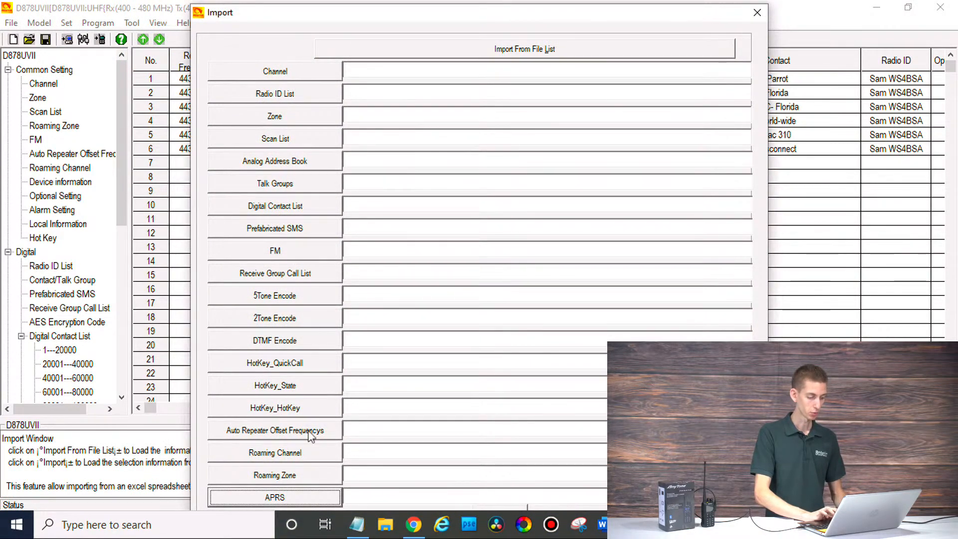
pyautogui.click(288, 209)
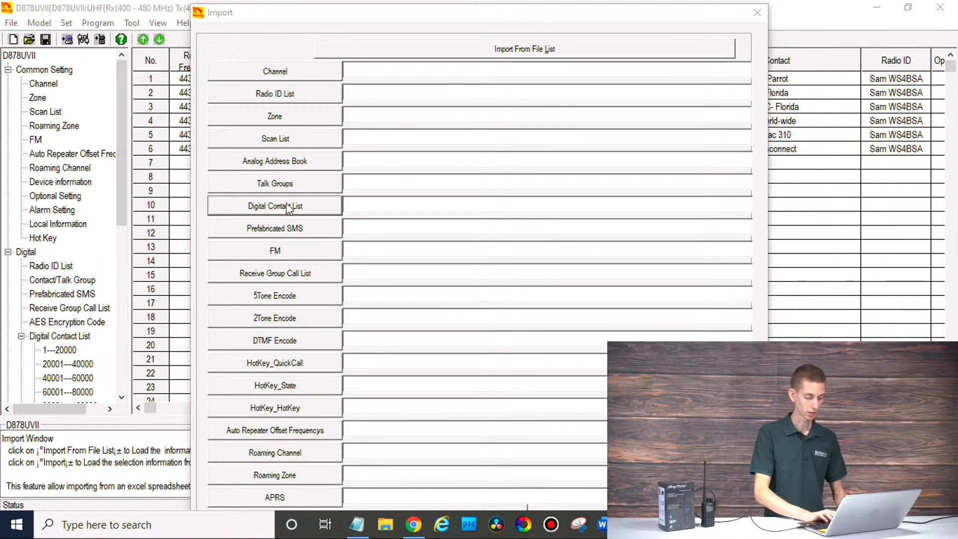
pyautogui.click(340, 212)
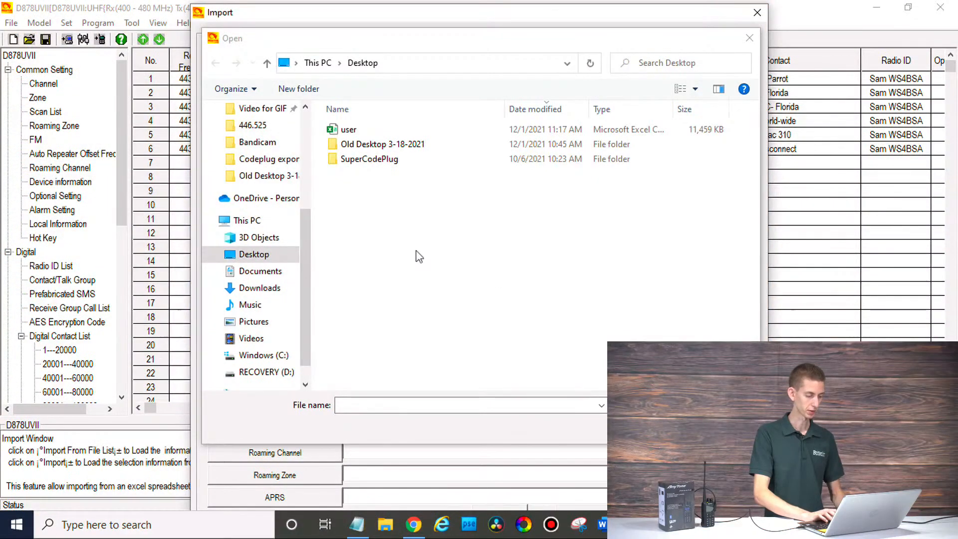
pyautogui.click(353, 131)
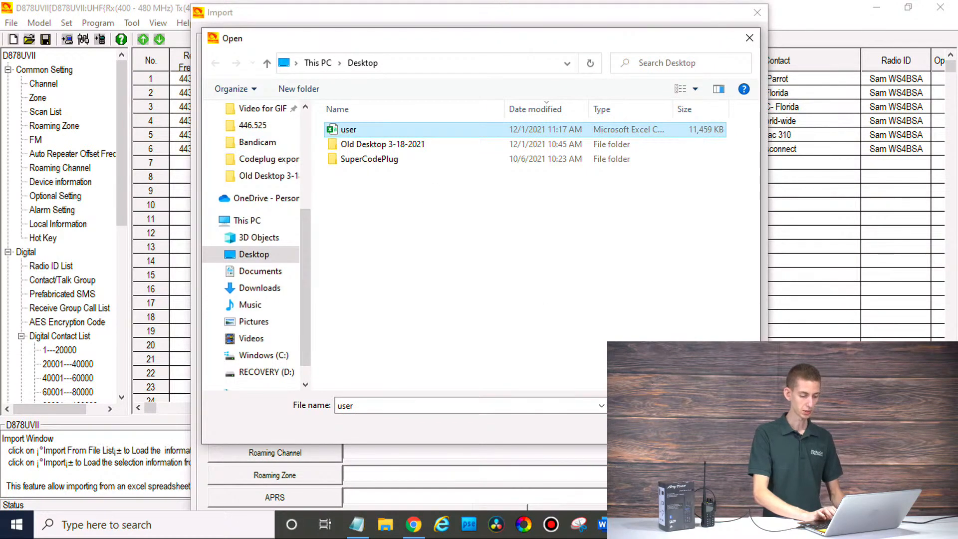
pyautogui.press('Return')
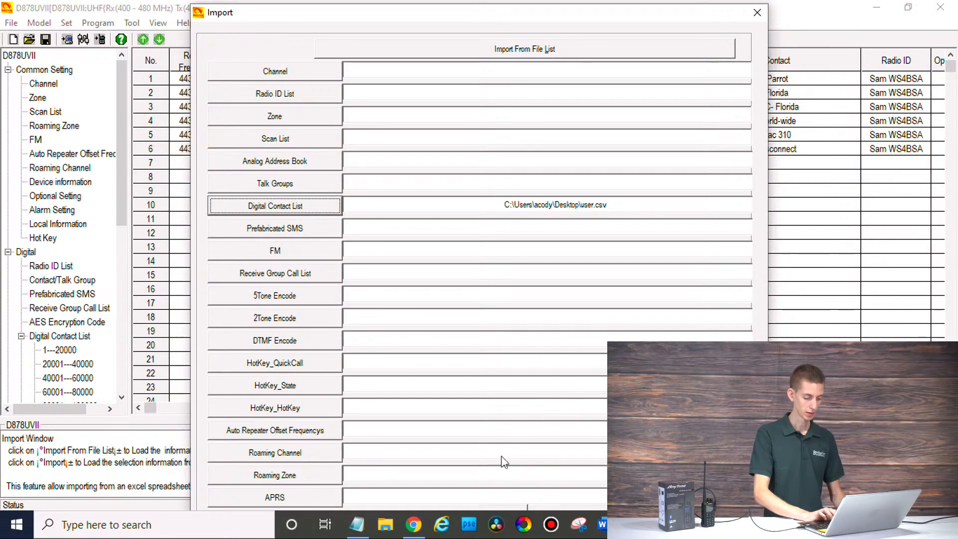
# Step: Run the Digital Contact List import from user.csv and acknowledge the Import Complete notice
pyautogui.moveTo(499, 10); pyautogui.dragTo(501, 7)
pyautogui.click(510, 504)
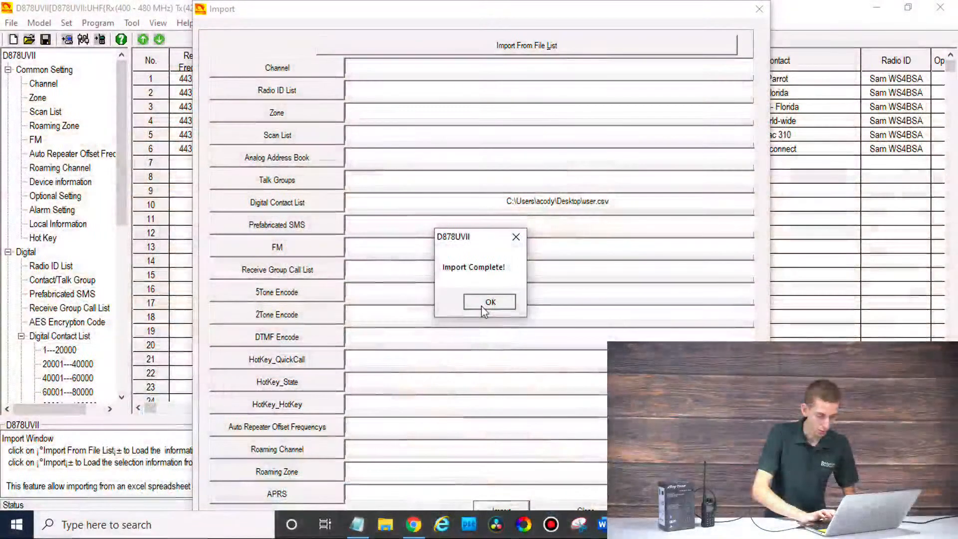
pyautogui.click(484, 308)
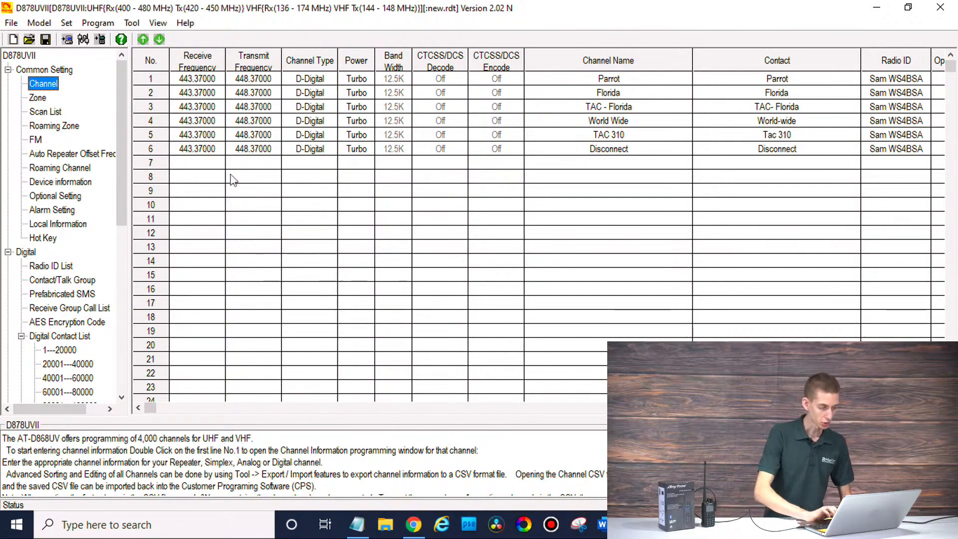
# Step: Confirm the COM port and write the codeplug's Other Data to the radio until Write Data Completed
pyautogui.click(83, 40)
pyautogui.click(430, 317)
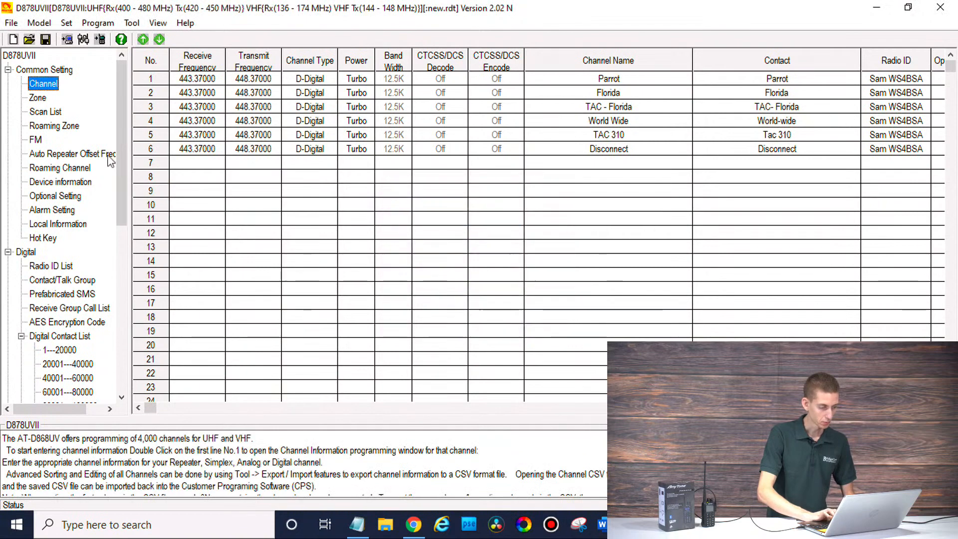
pyautogui.click(100, 40)
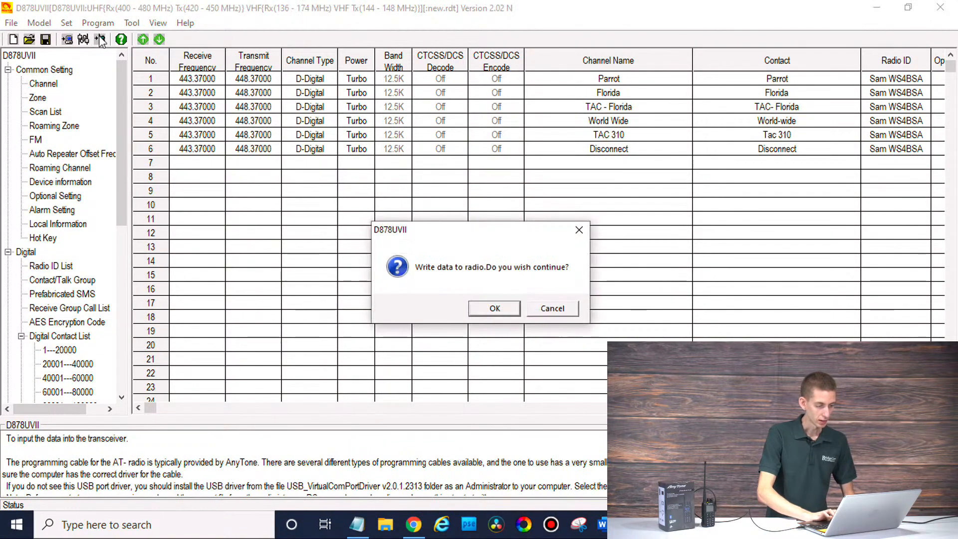
pyautogui.click(495, 309)
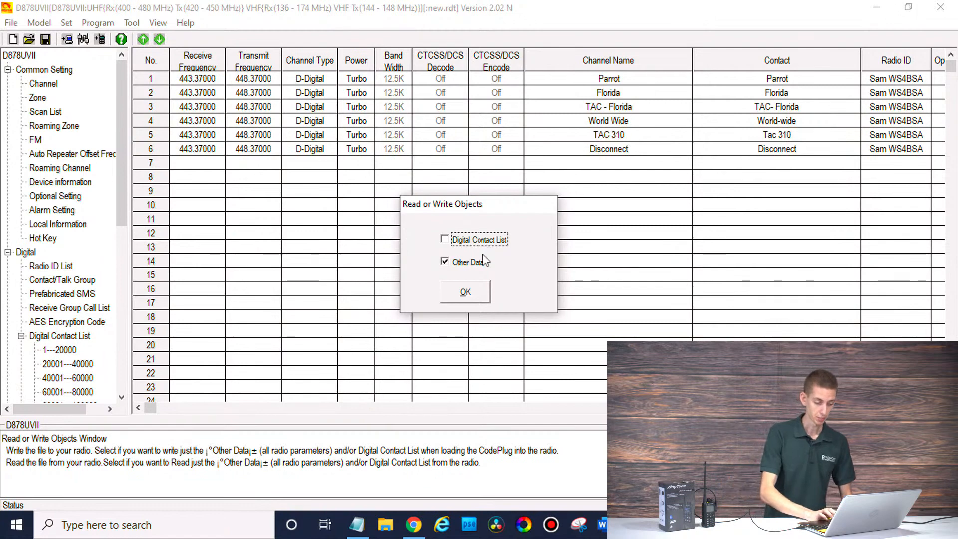
pyautogui.click(465, 292)
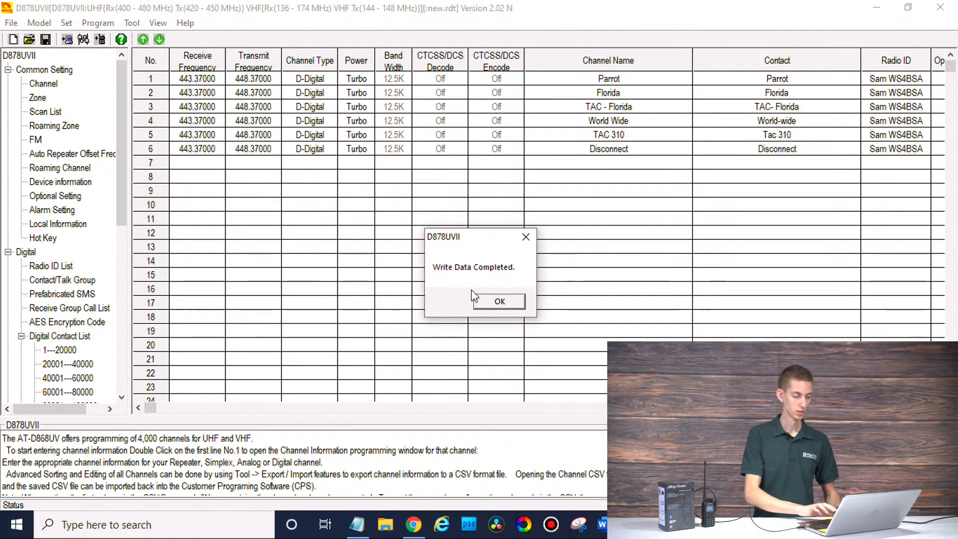
pyautogui.click(496, 301)
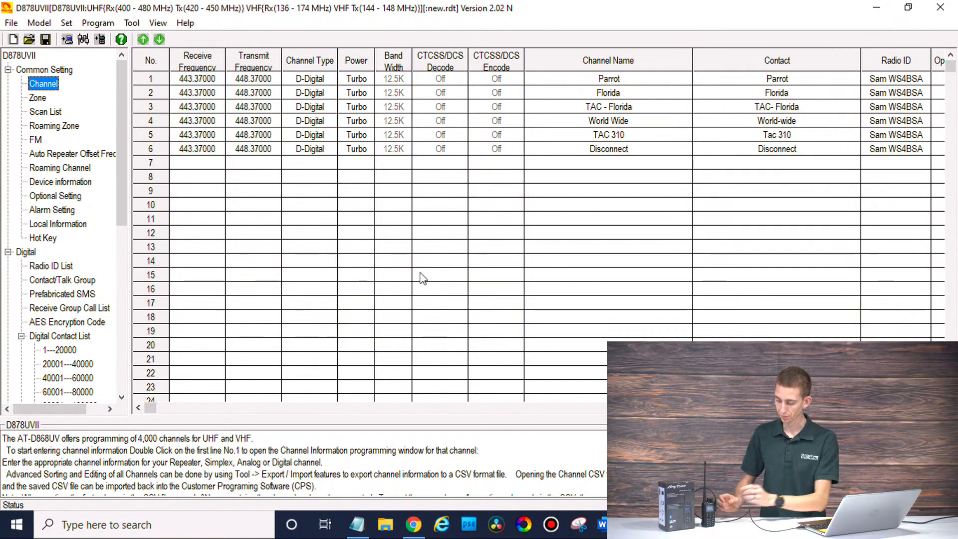